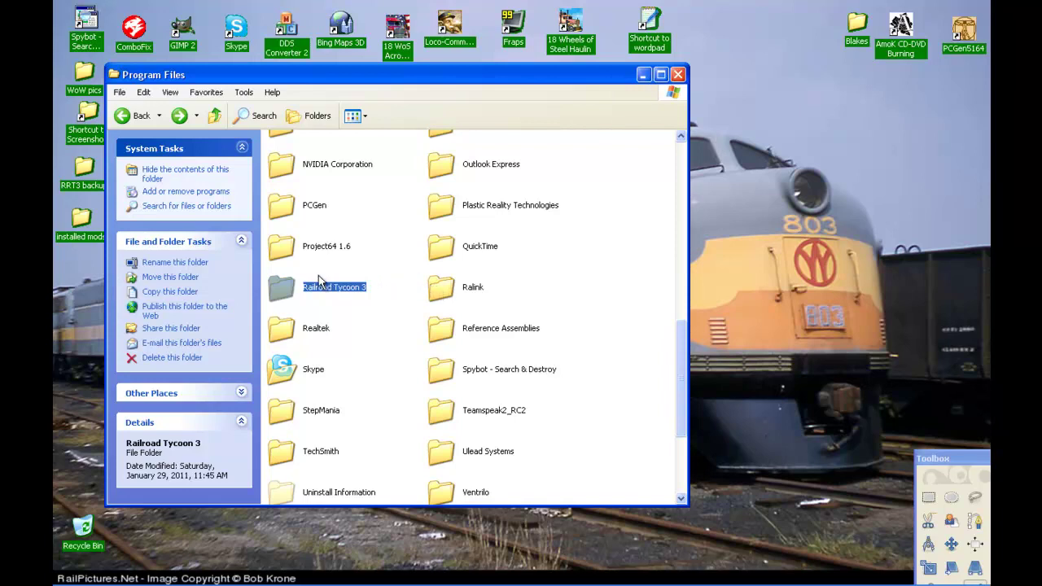
Open Railroad Tycoon 3 in Program Files, then its UserSkinningTools folder
mouse_move(326, 293)
double_click(277, 291)
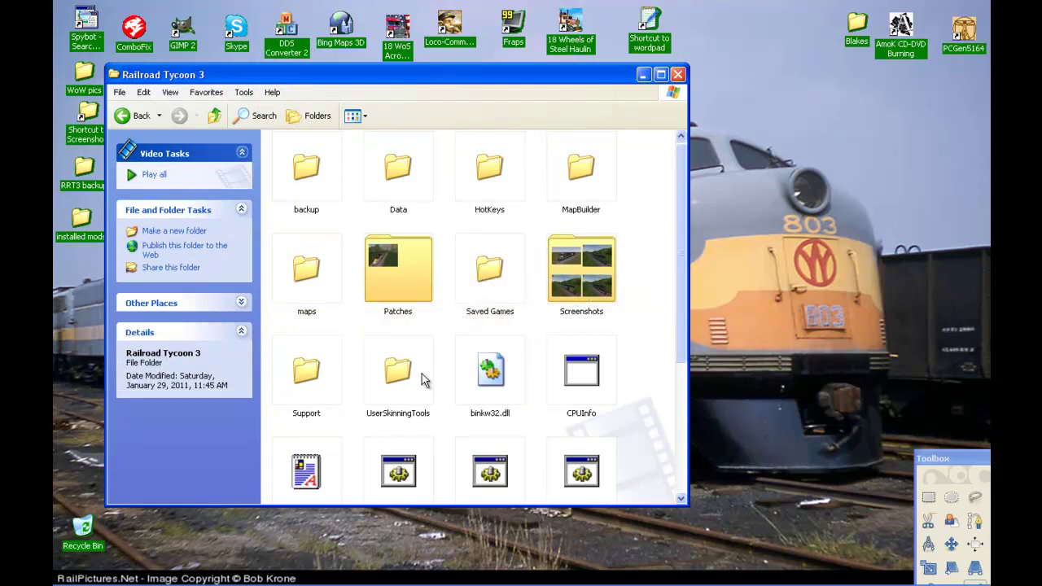
mouse_move(398, 388)
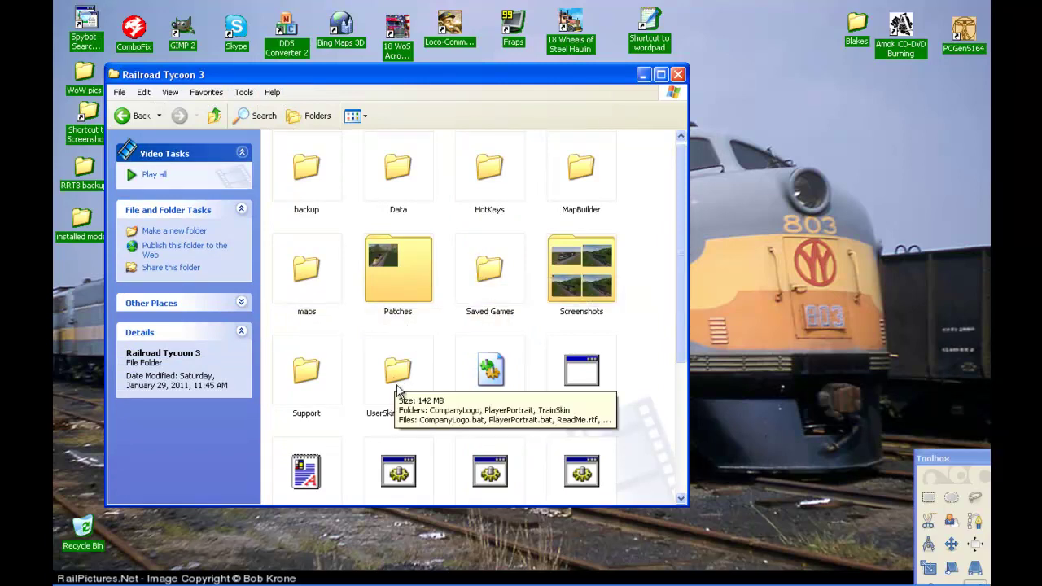
double_click(398, 381)
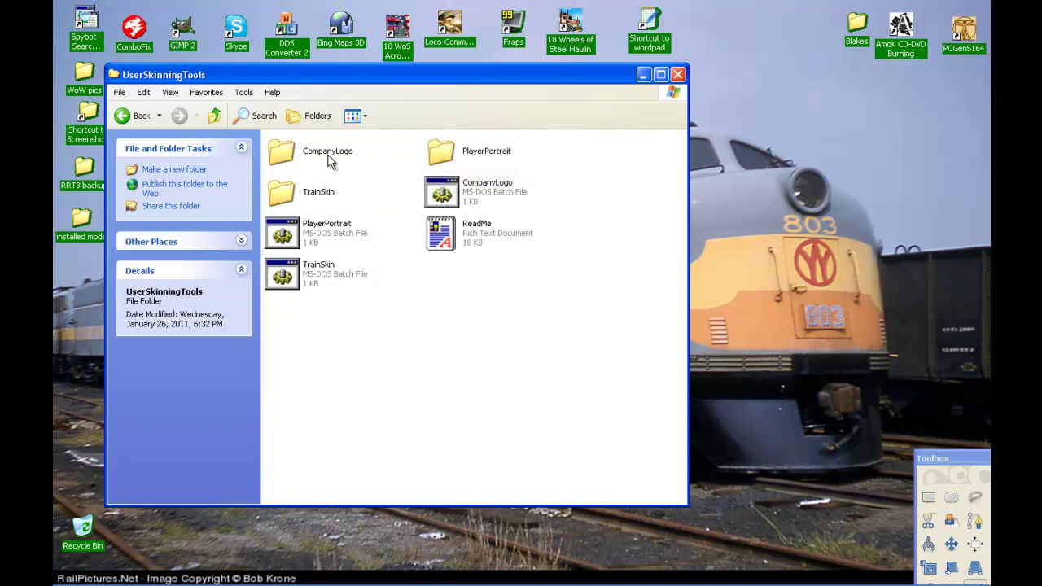
Open the TrainSkin folder and scroll through its locomotive texture files
double_click(279, 192)
scroll(417, 229, down, 5)
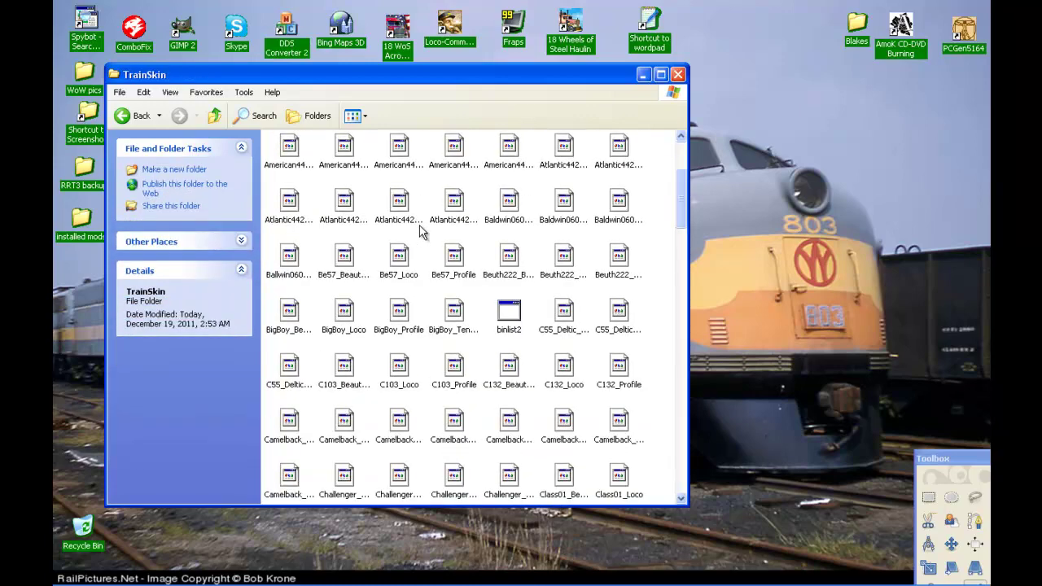
scroll(461, 259, down, 20)
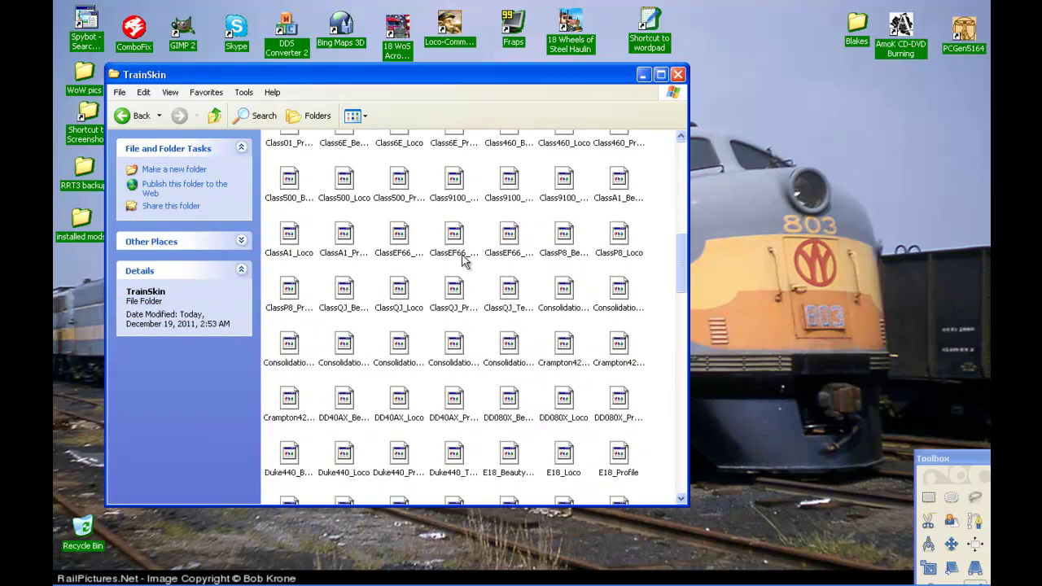
scroll(466, 259, down, 8)
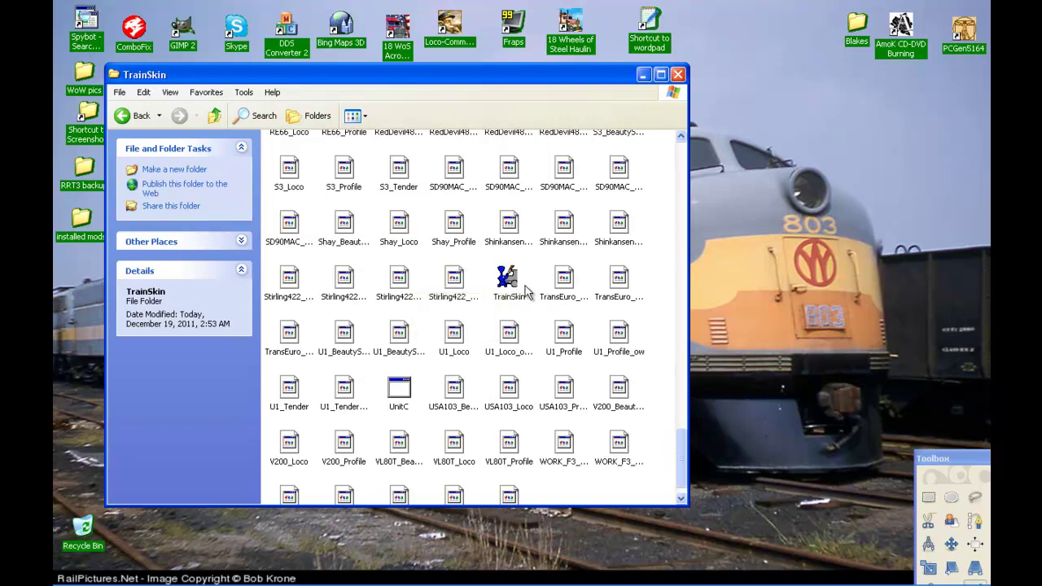
mouse_move(506, 280)
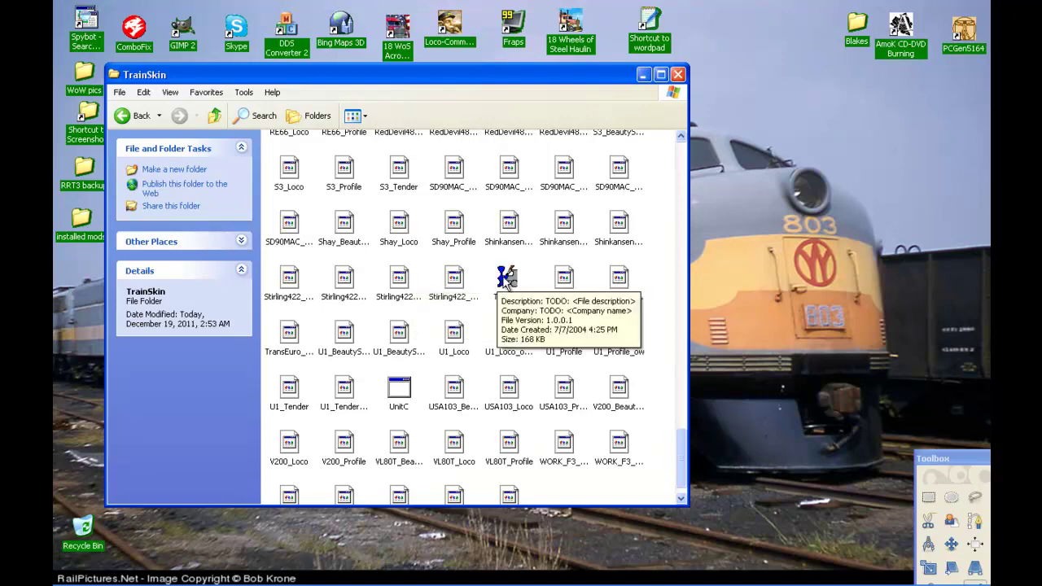
scroll(507, 281, up, 6)
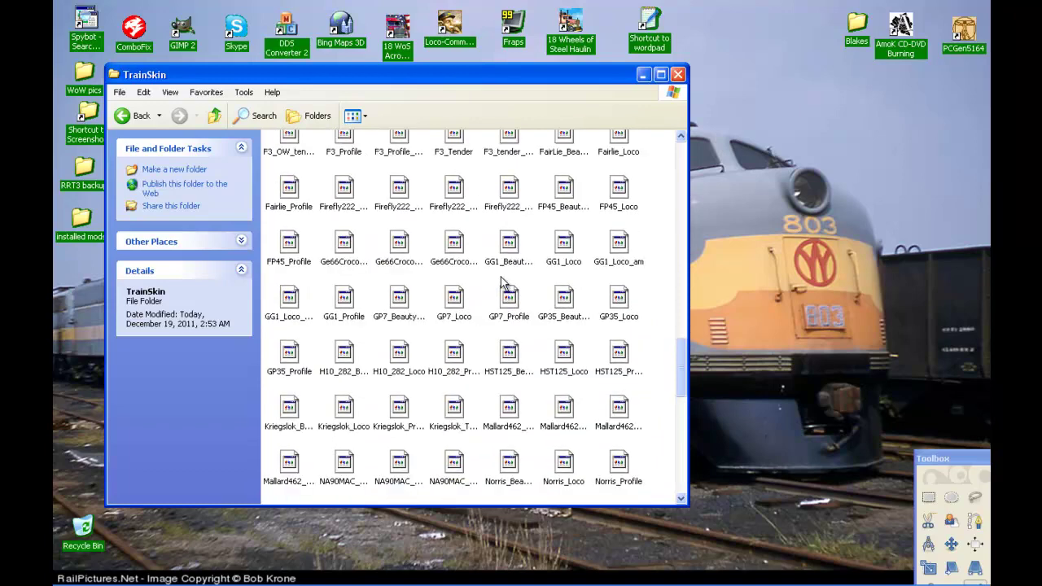
scroll(505, 283, up, 1)
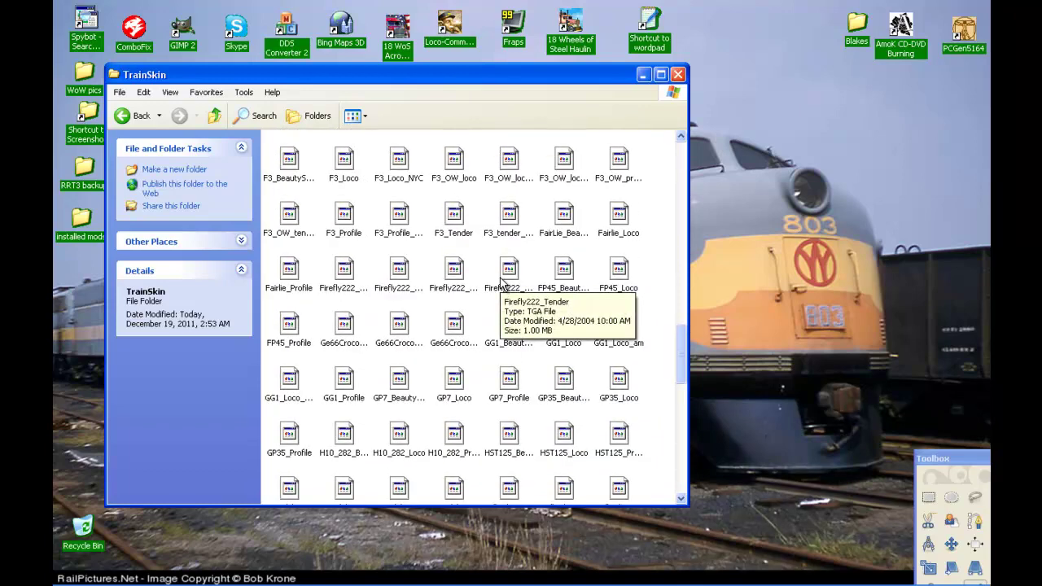
scroll(503, 281, up, 12)
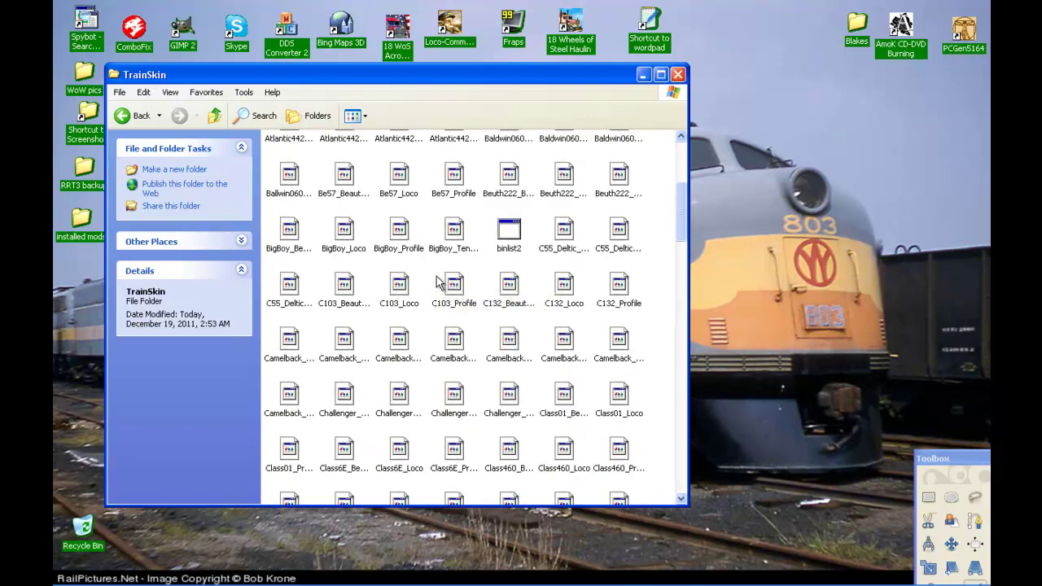
scroll(437, 280, up, 1)
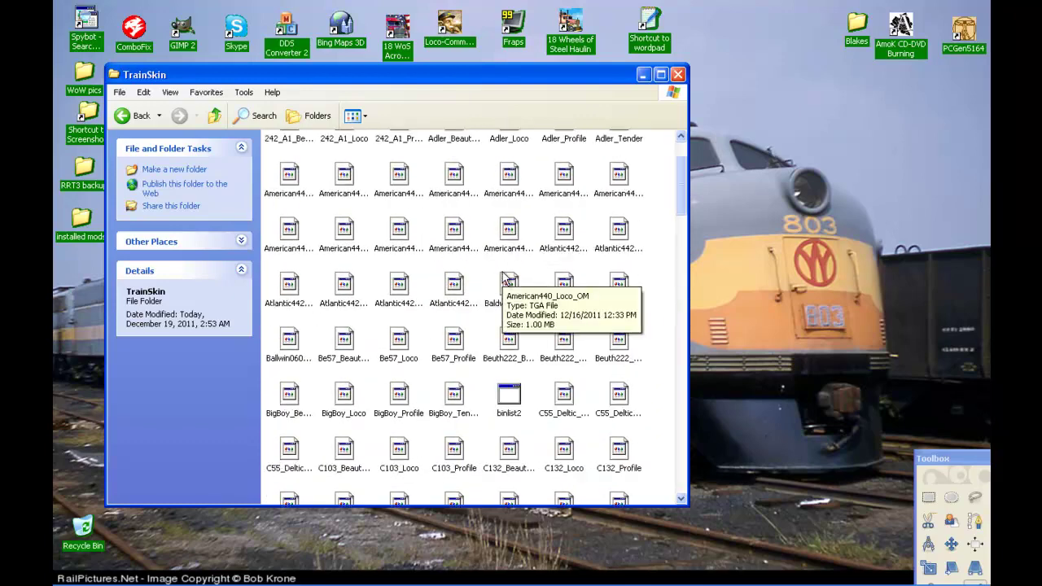
scroll(504, 279, down, 2)
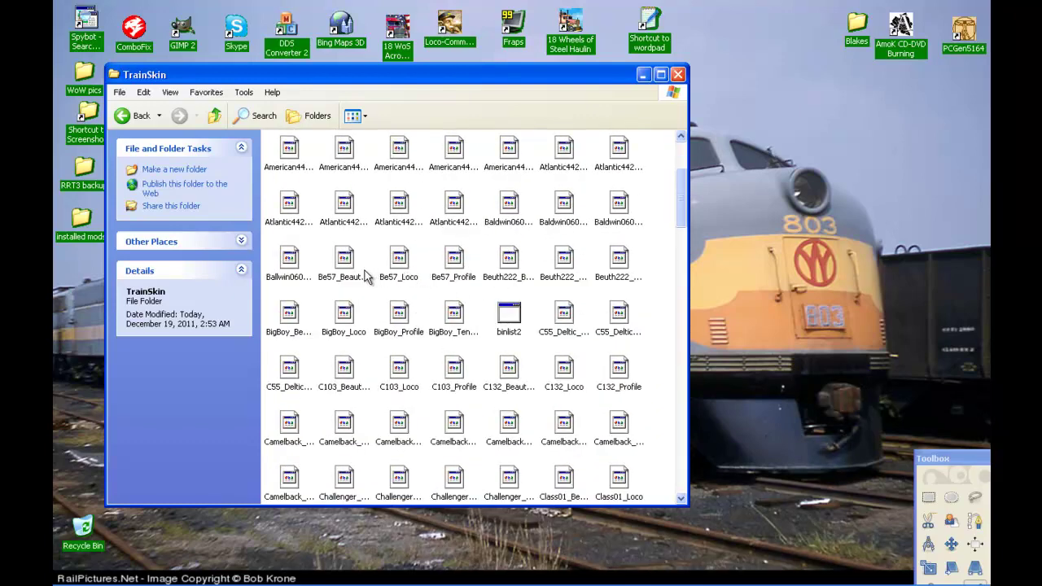
Select the Baldwin060 Profile, Tender, Loco and BeautyShot files to check their details
click(289, 262)
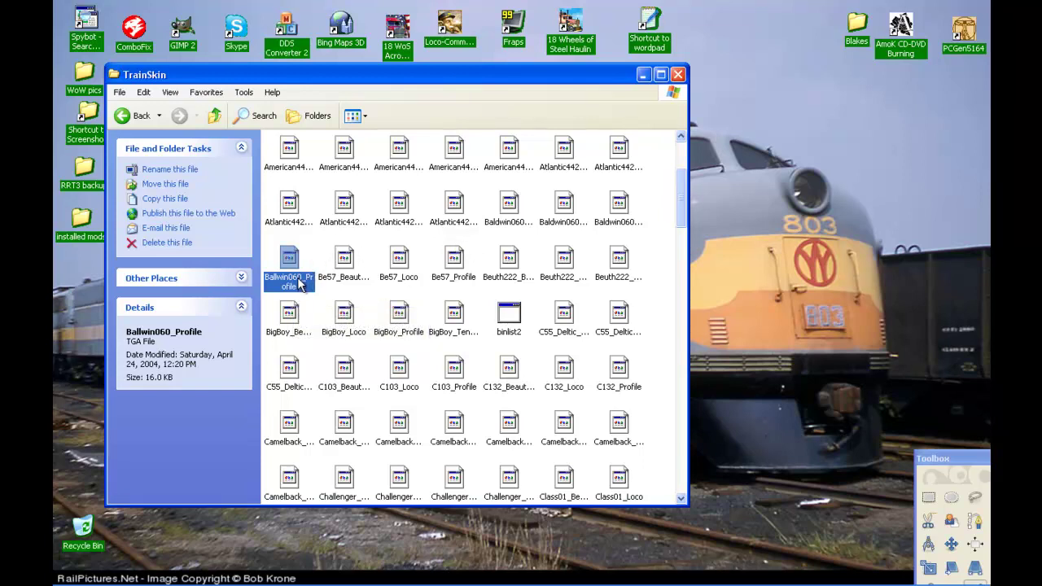
click(616, 223)
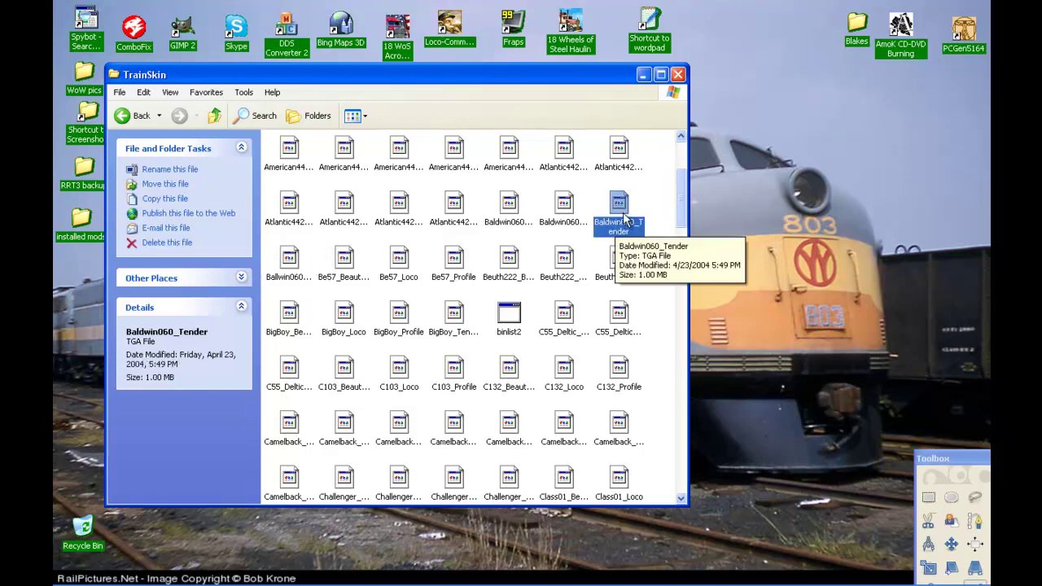
click(559, 212)
click(511, 212)
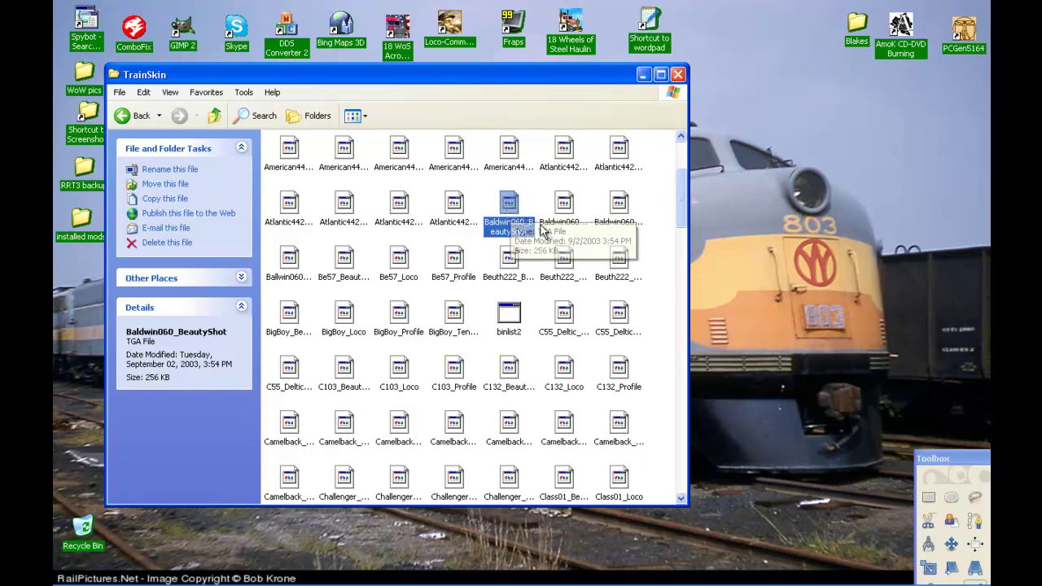
click(571, 214)
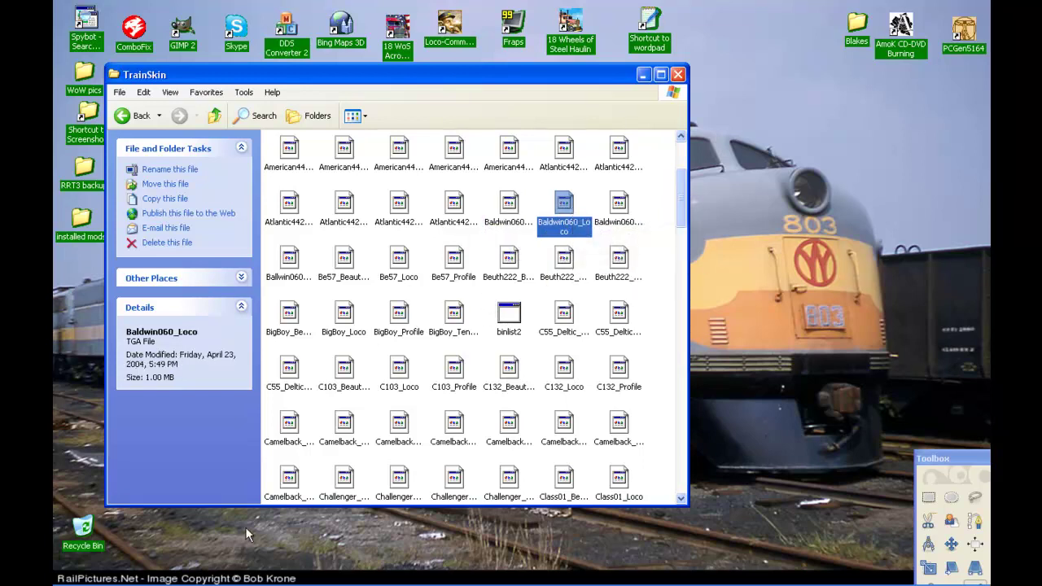
mouse_move(231, 575)
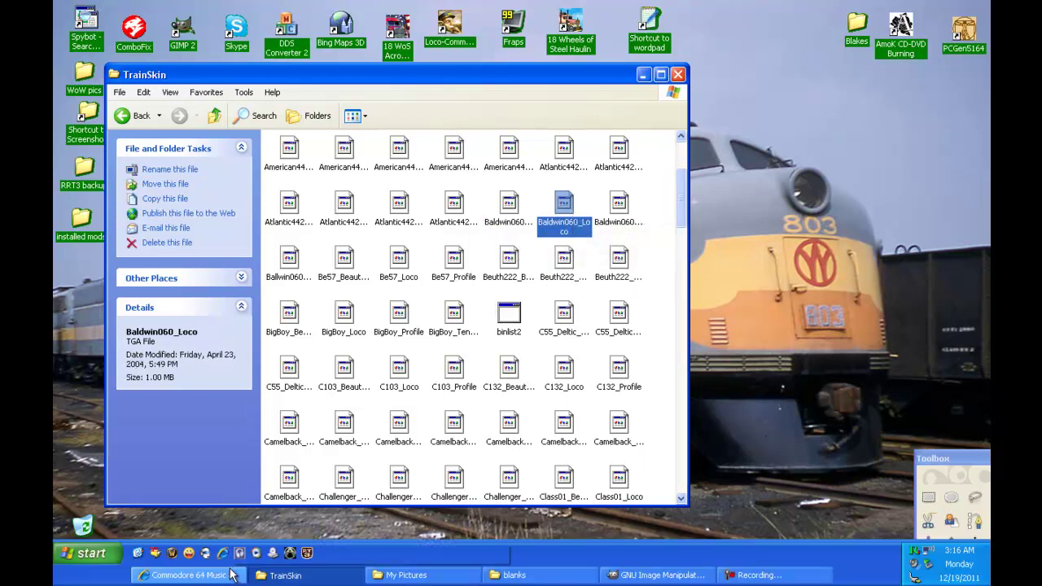
Drop Baldwin060_Loco.tga from the TrainSkin folder onto GIMP to open the texture
click(659, 574)
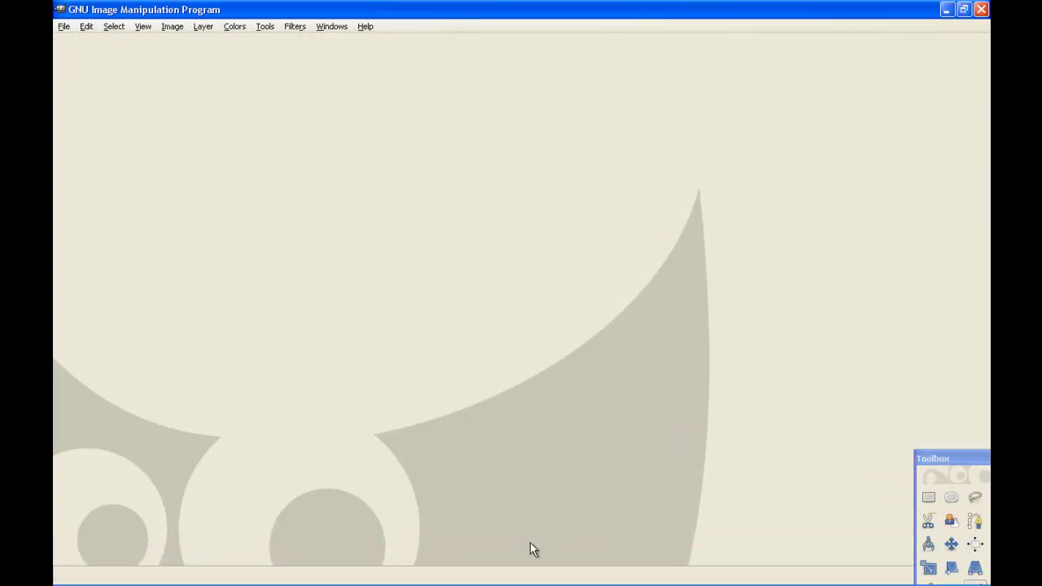
mouse_move(424, 579)
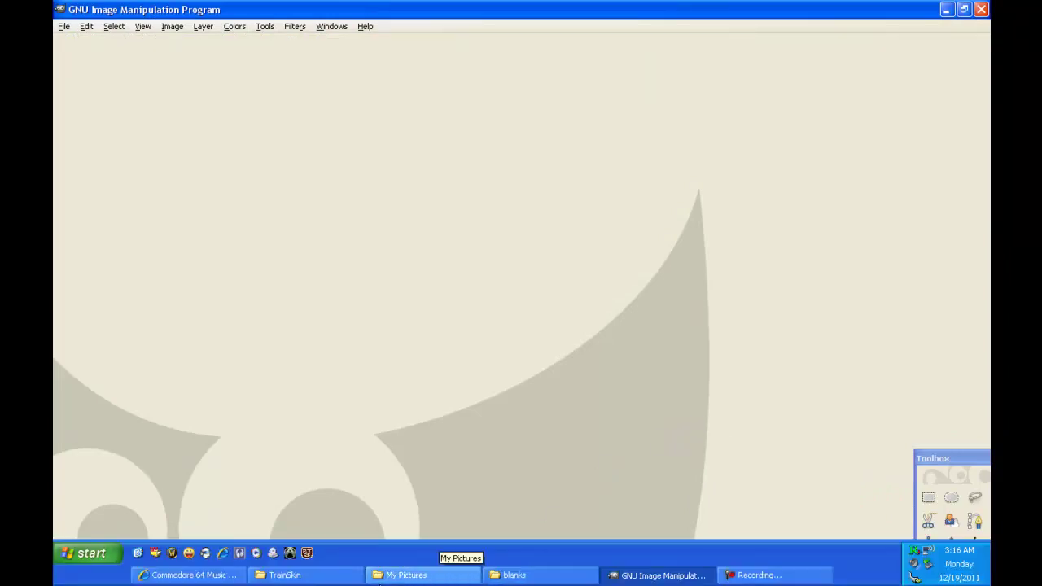
click(285, 575)
drag(562, 210, 754, 231)
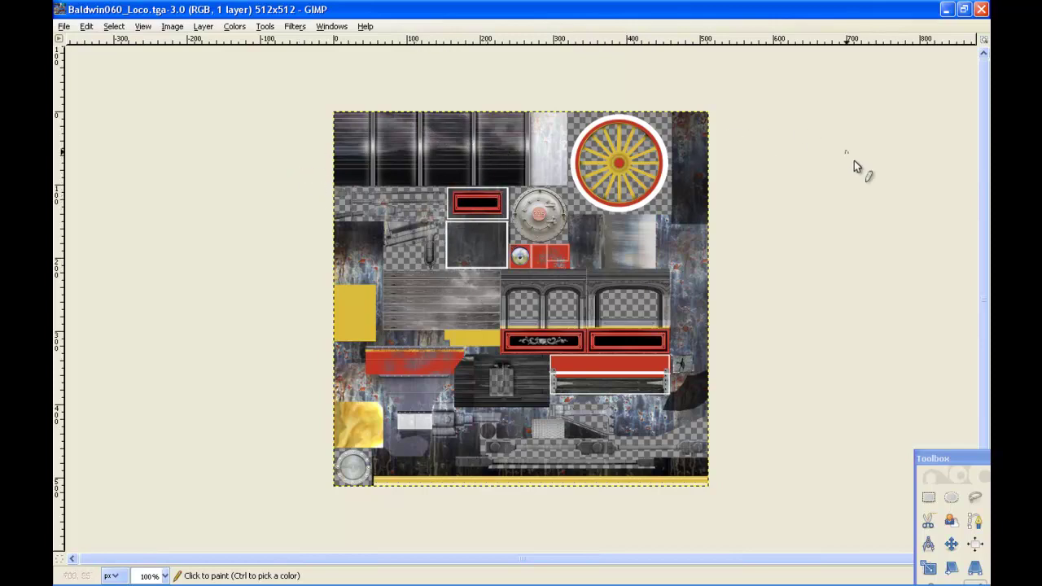
Reposition the toolbox and zoom the loco texture to 300% on the smokebox door
drag(957, 460, 876, 75)
click(939, 136)
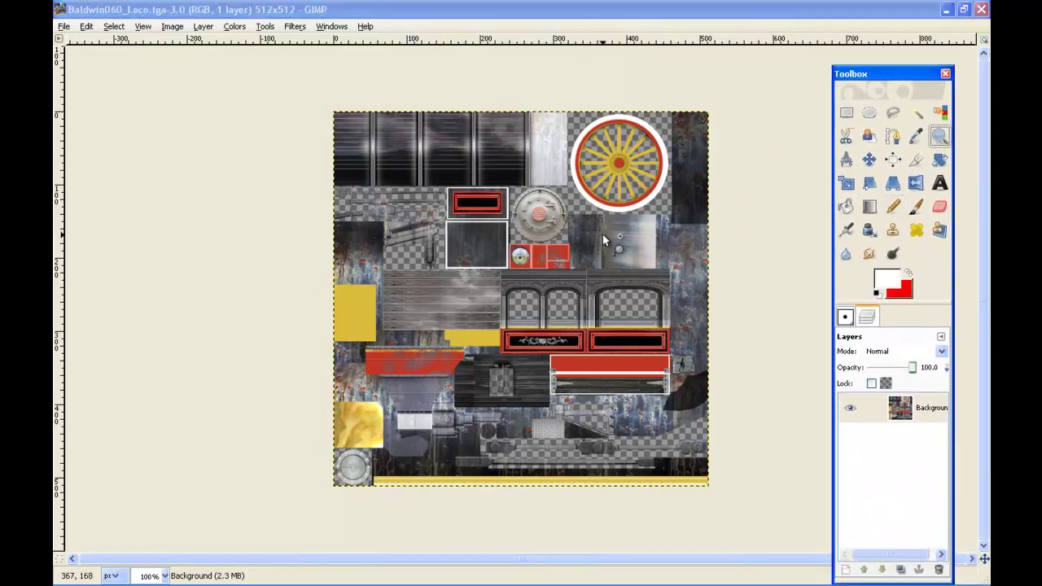
click(603, 237)
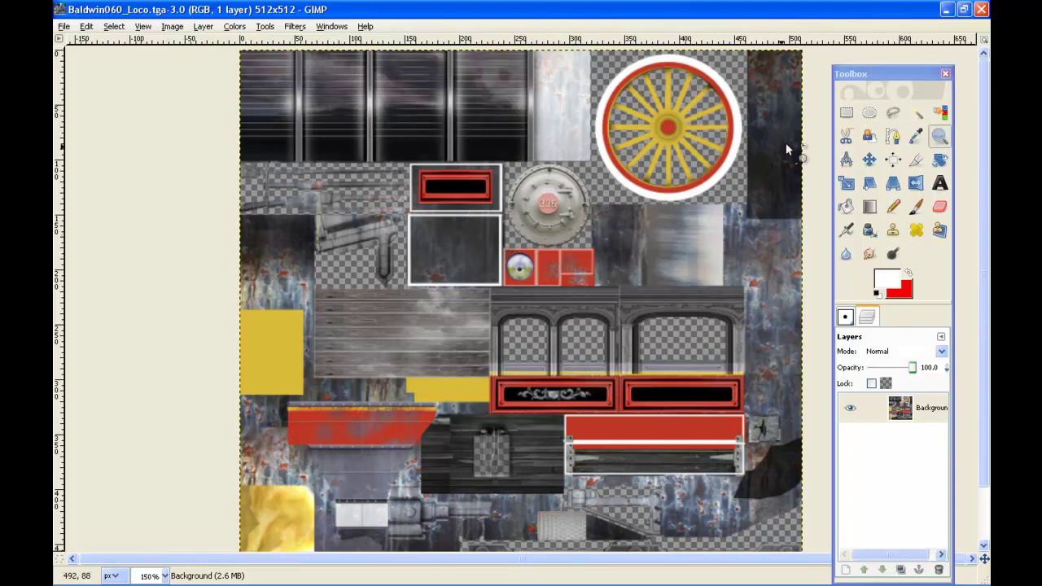
drag(900, 74, 923, 55)
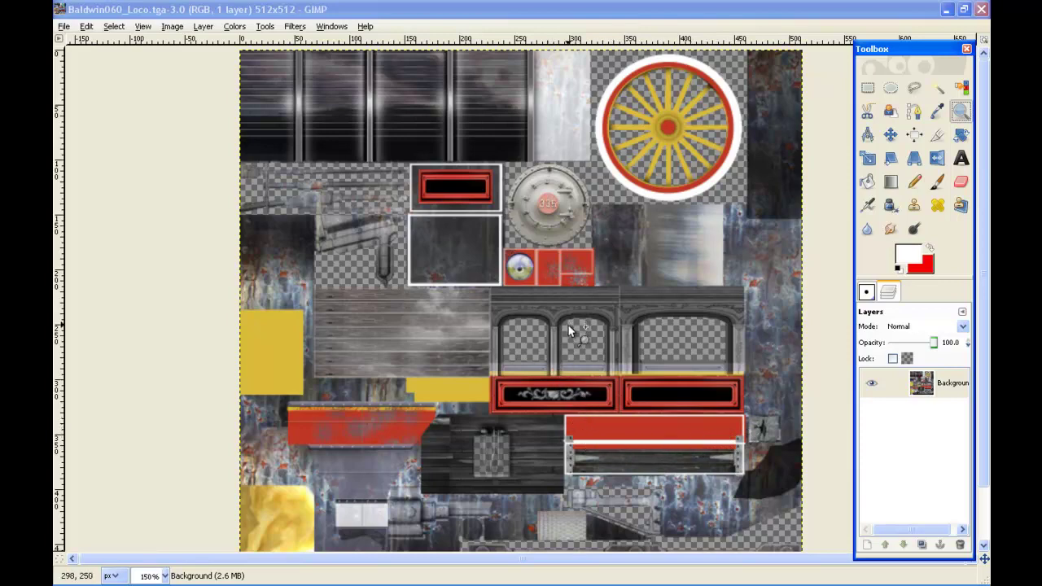
scroll(570, 329, down, 3)
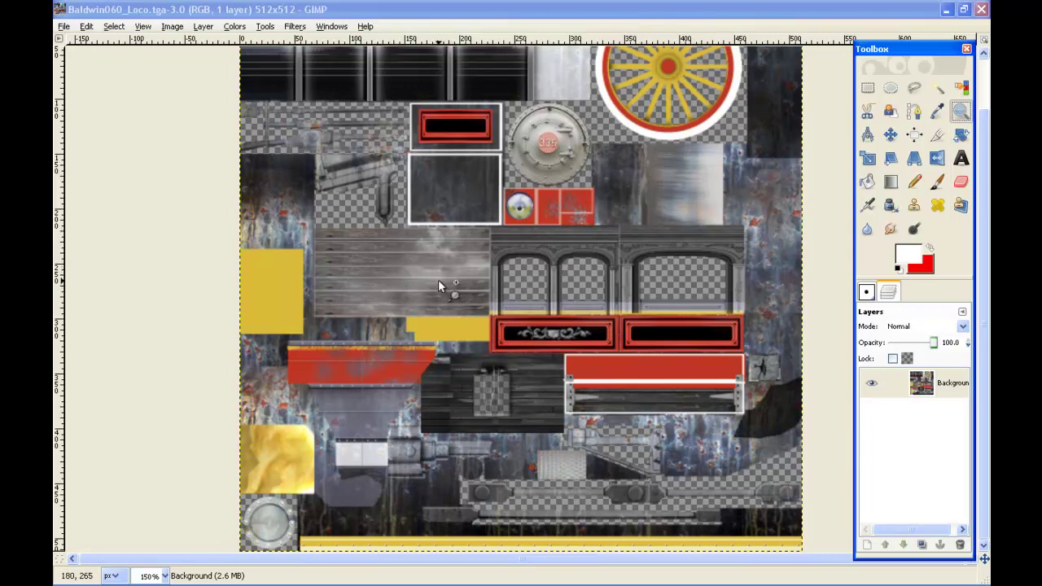
scroll(435, 281, up, 2)
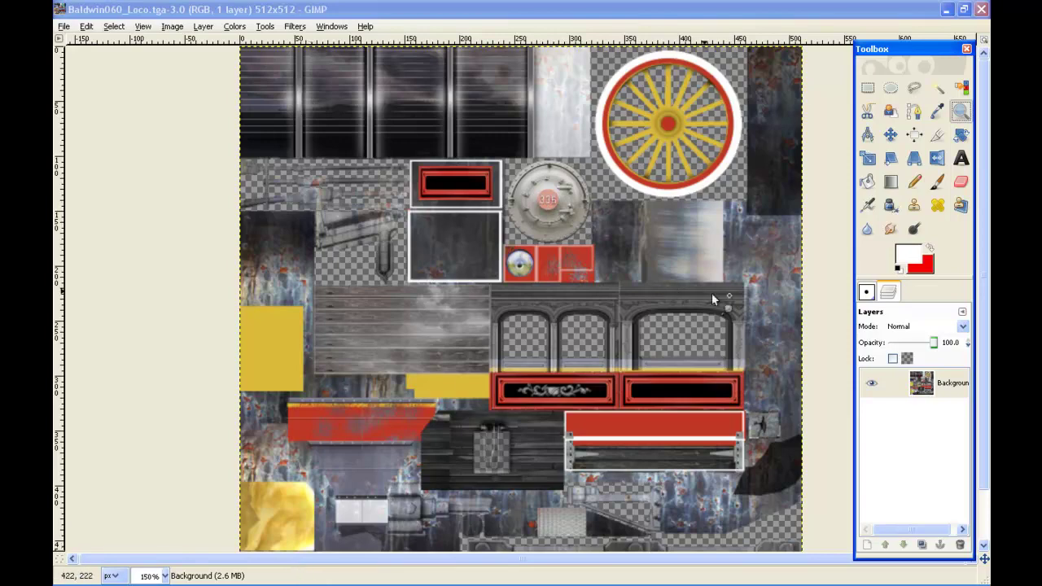
click(578, 257)
scroll(586, 289, up, 2)
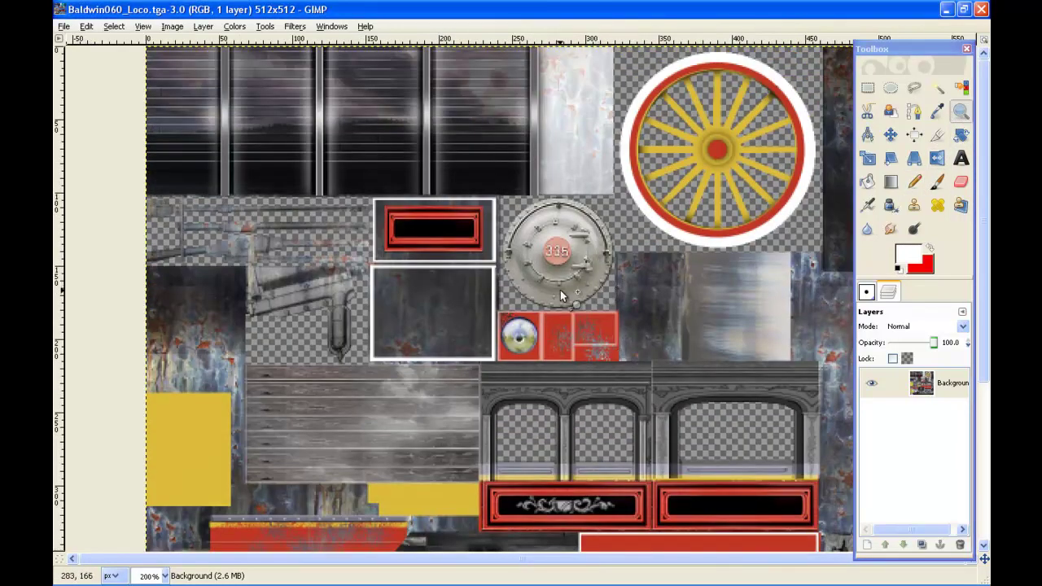
click(560, 295)
Sample the smokebox door's light grey and pencil over the plate's middle digit
mouse_move(189, 575)
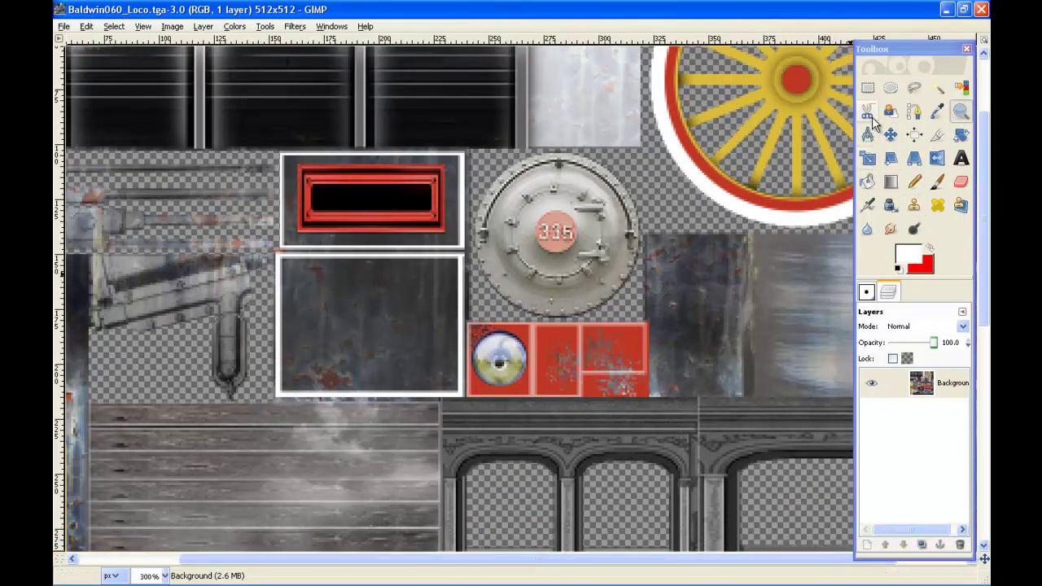
click(937, 112)
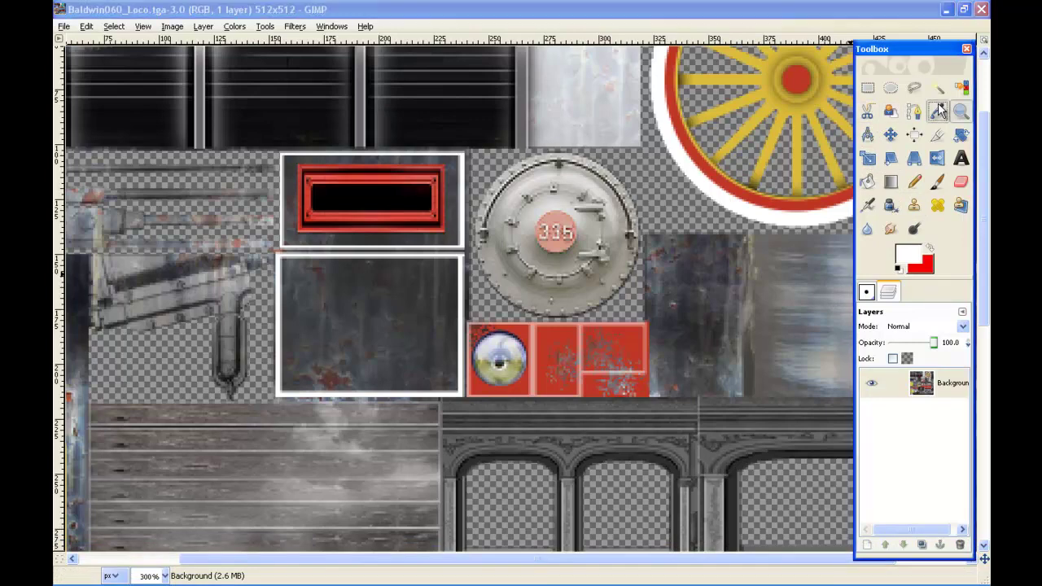
click(534, 216)
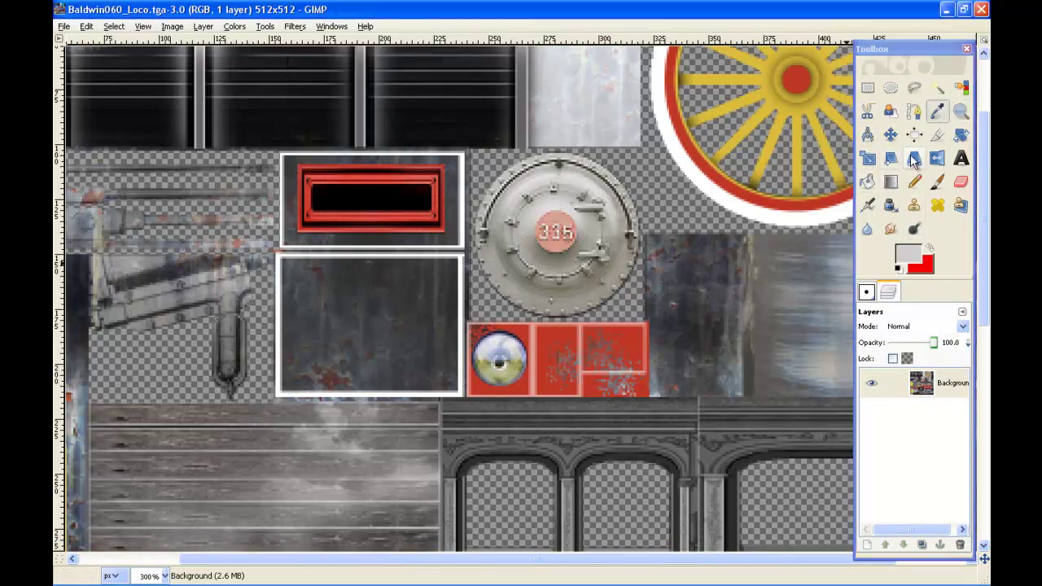
click(914, 181)
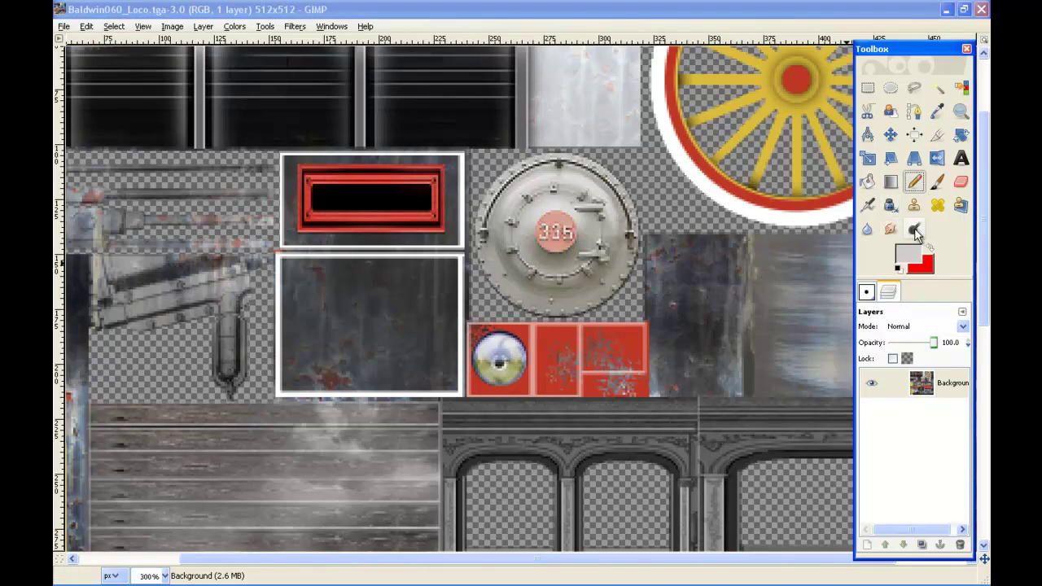
click(870, 292)
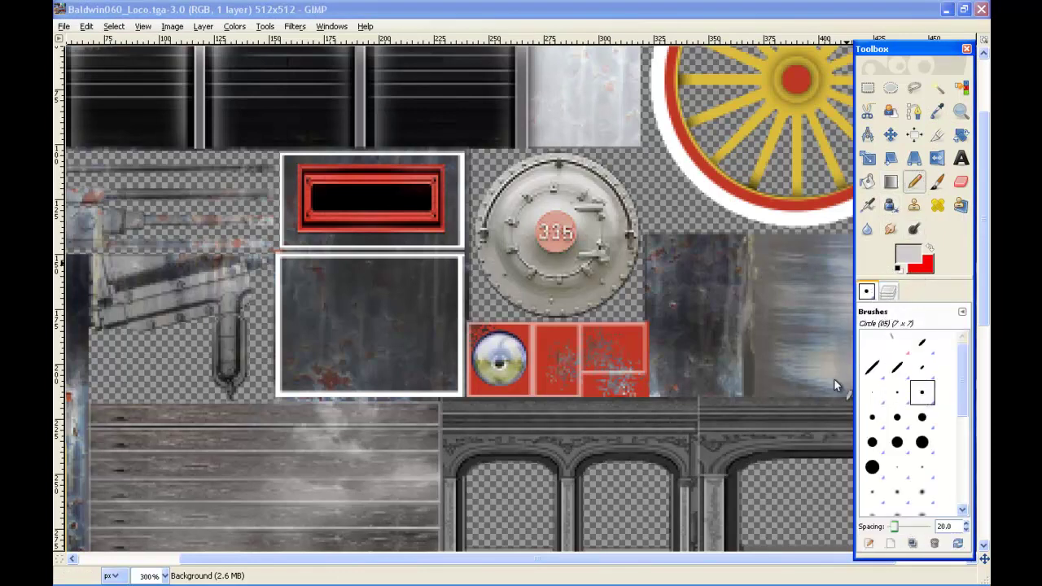
mouse_move(542, 220)
mouse_down()
mouse_move(572, 230)
mouse_move(565, 242)
mouse_move(548, 244)
mouse_move(565, 239)
mouse_move(560, 228)
mouse_move(539, 236)
mouse_move(573, 240)
mouse_up()
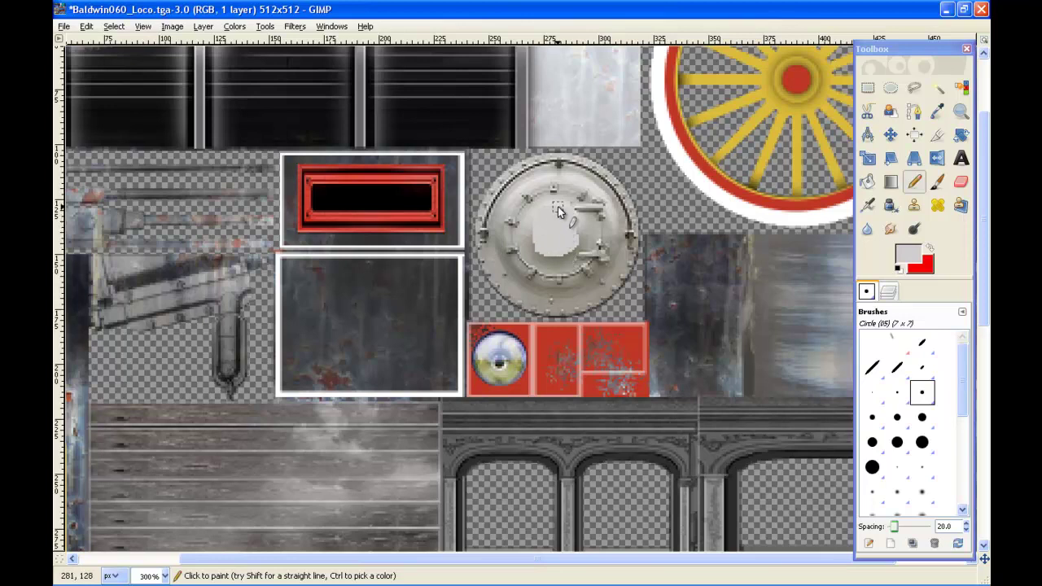
Try a light-grey bucket fill on the plate, then undo all fills and pencil marks
click(867, 182)
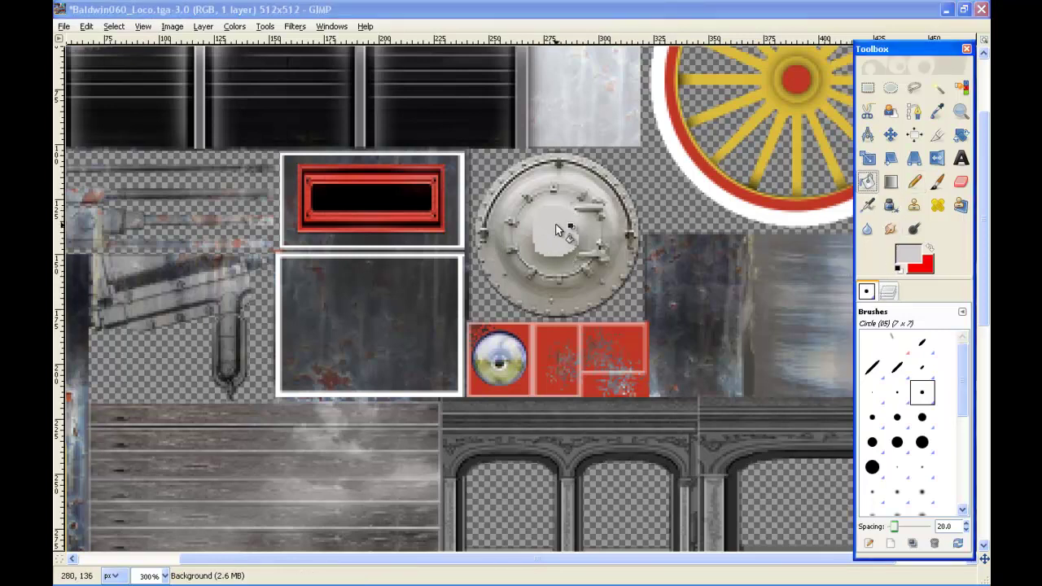
click(530, 226)
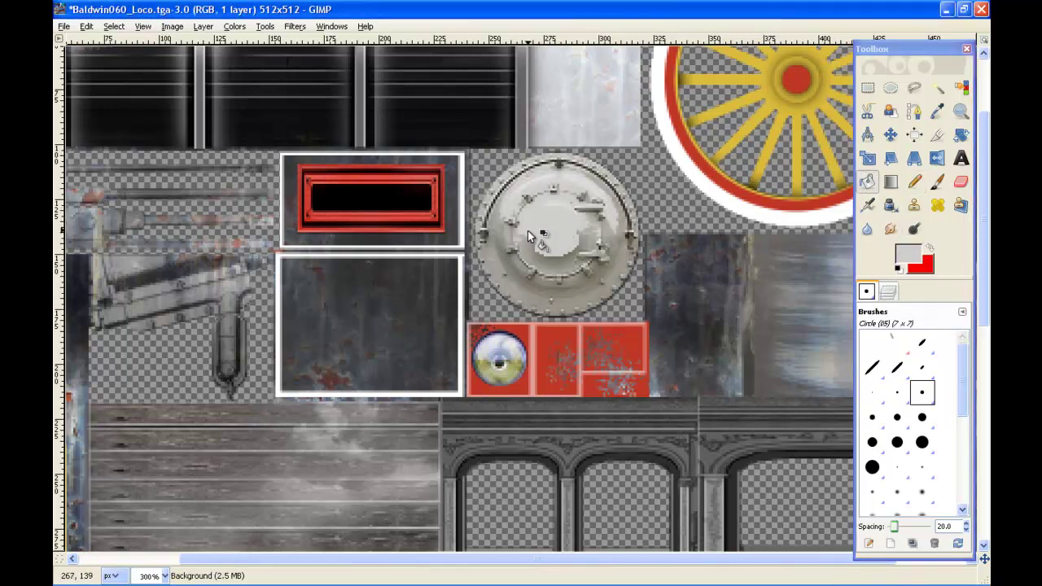
click(87, 27)
click(91, 43)
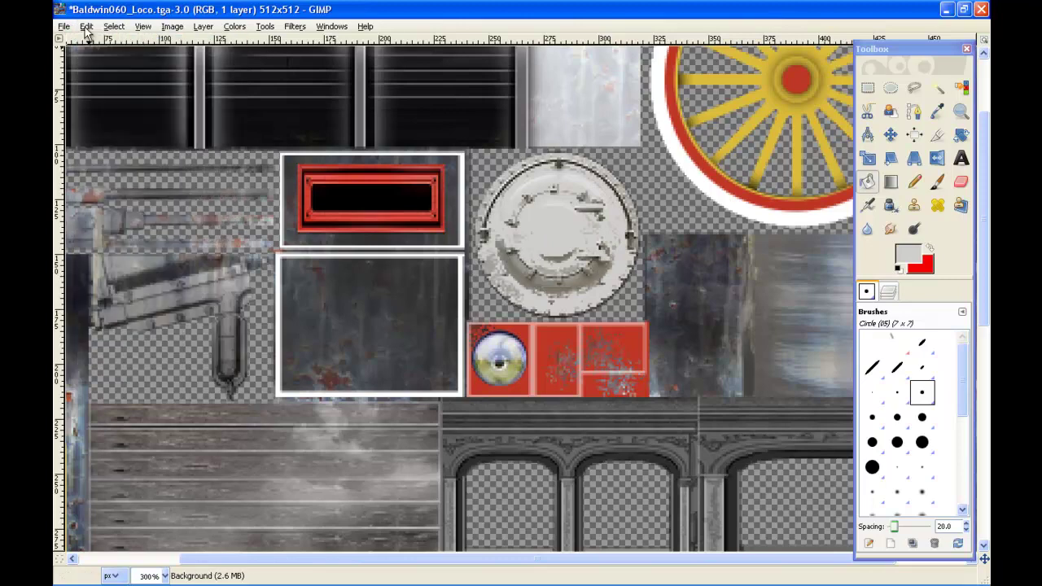
click(87, 27)
click(92, 43)
click(86, 27)
click(91, 44)
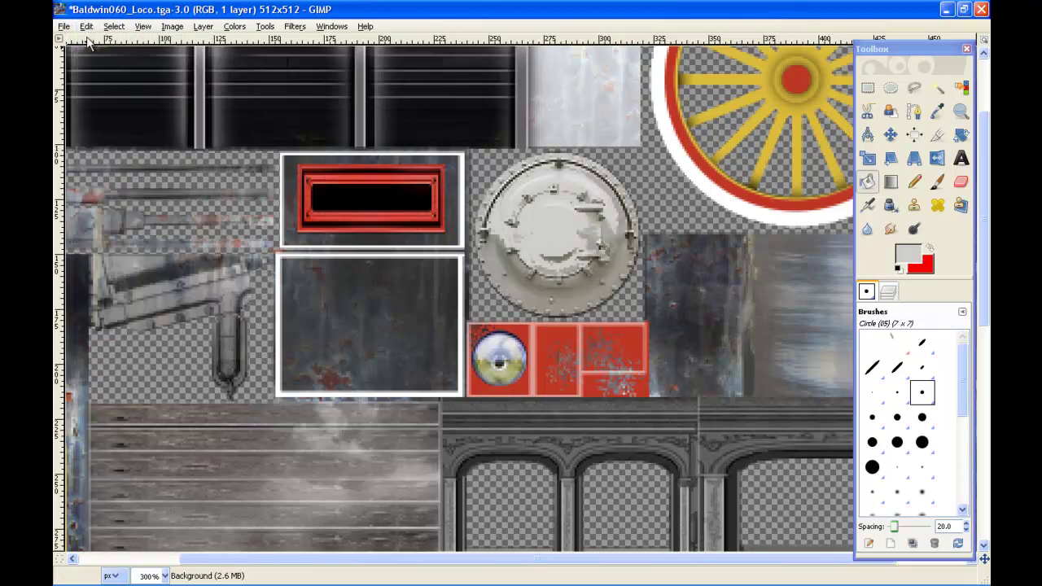
click(86, 26)
click(91, 43)
click(86, 27)
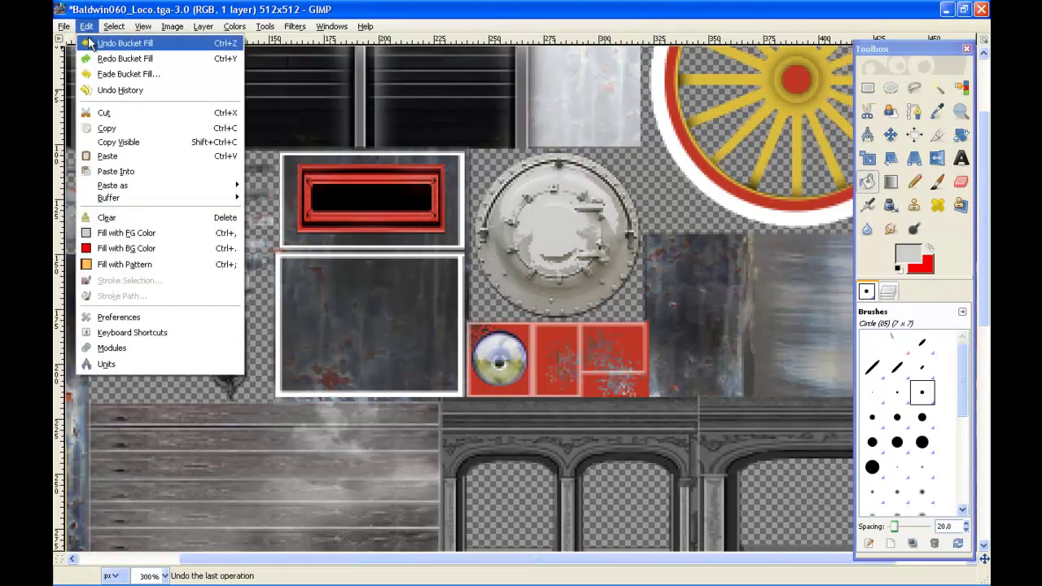
click(91, 43)
click(86, 26)
click(94, 43)
click(86, 27)
click(96, 43)
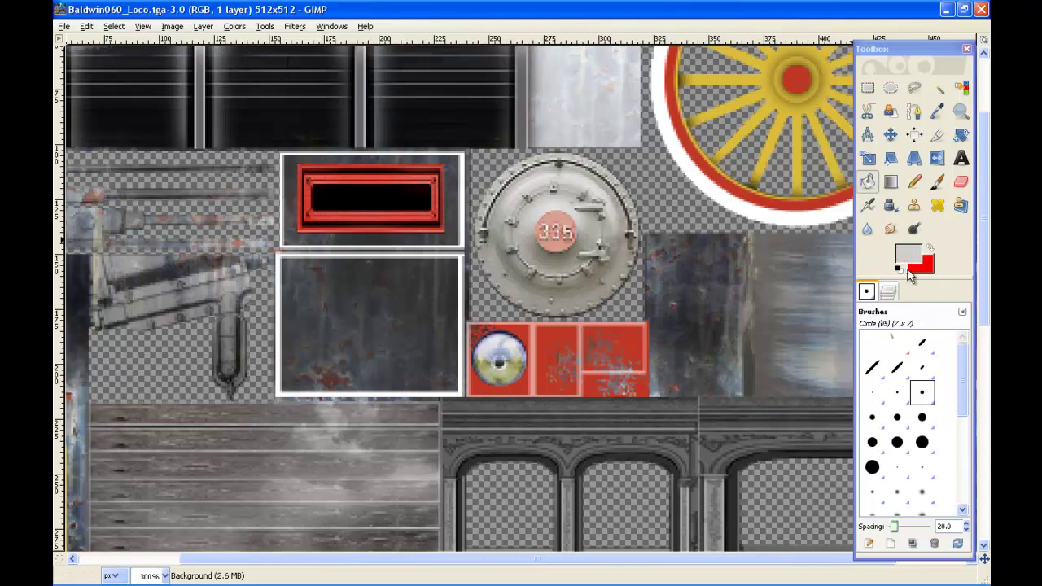
Pencil light grey over the 335 number on the smokebox plate
click(913, 181)
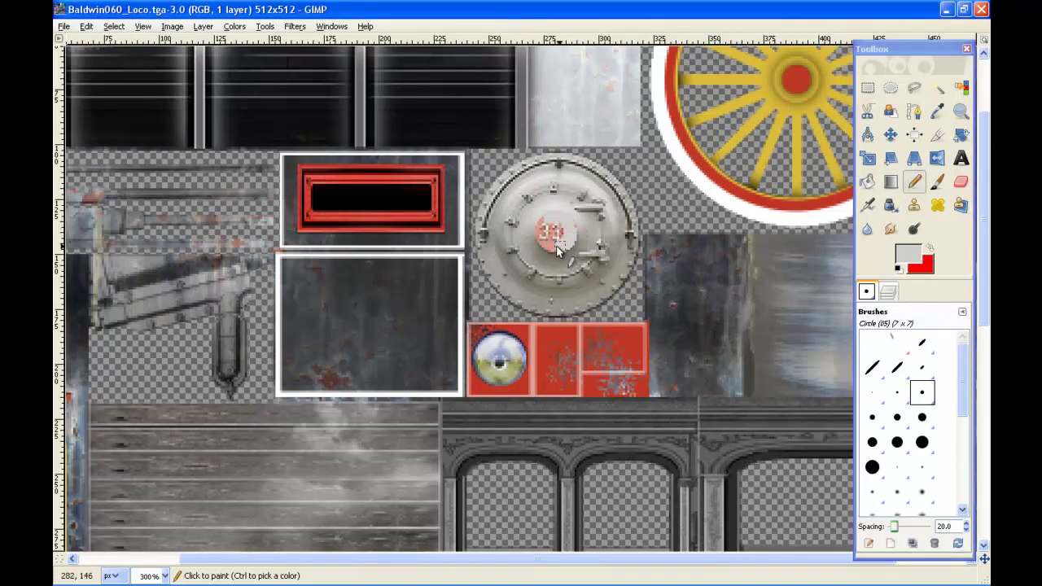
drag(543, 233, 571, 228)
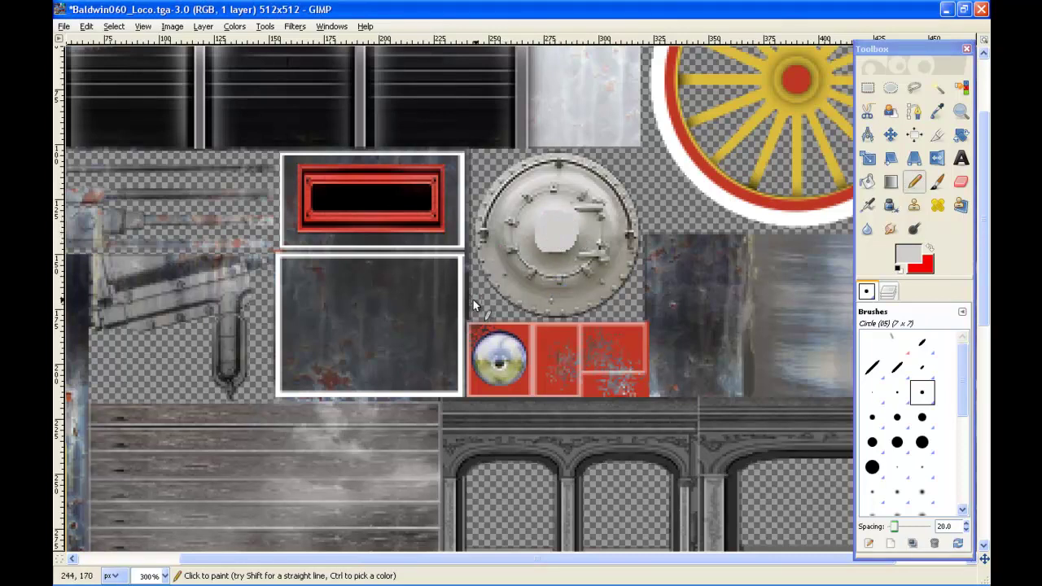
mouse_move(213, 578)
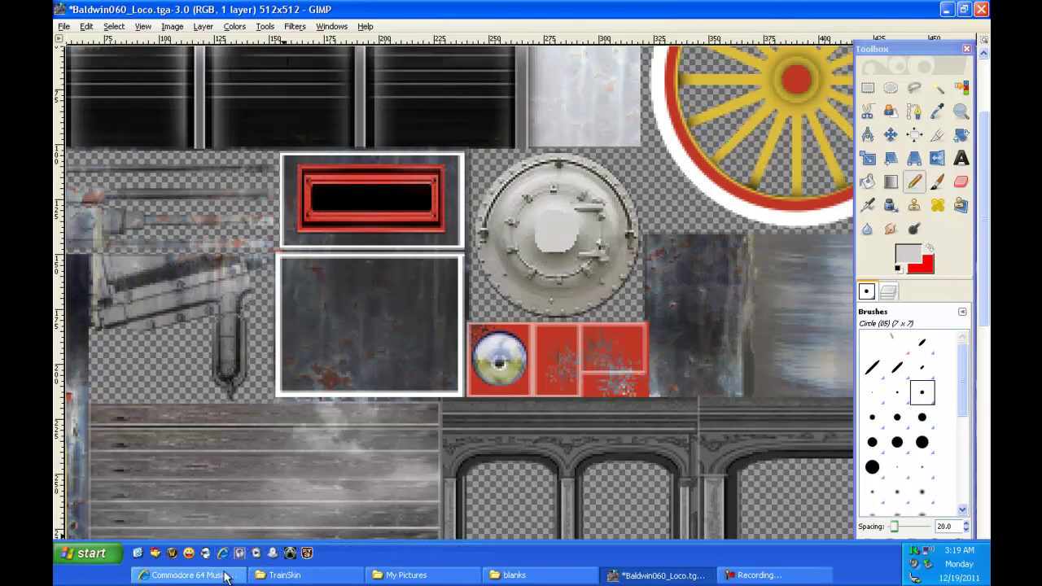
Drag the caboose2_12 photo from My Pictures into the loco texture as a layer
click(407, 575)
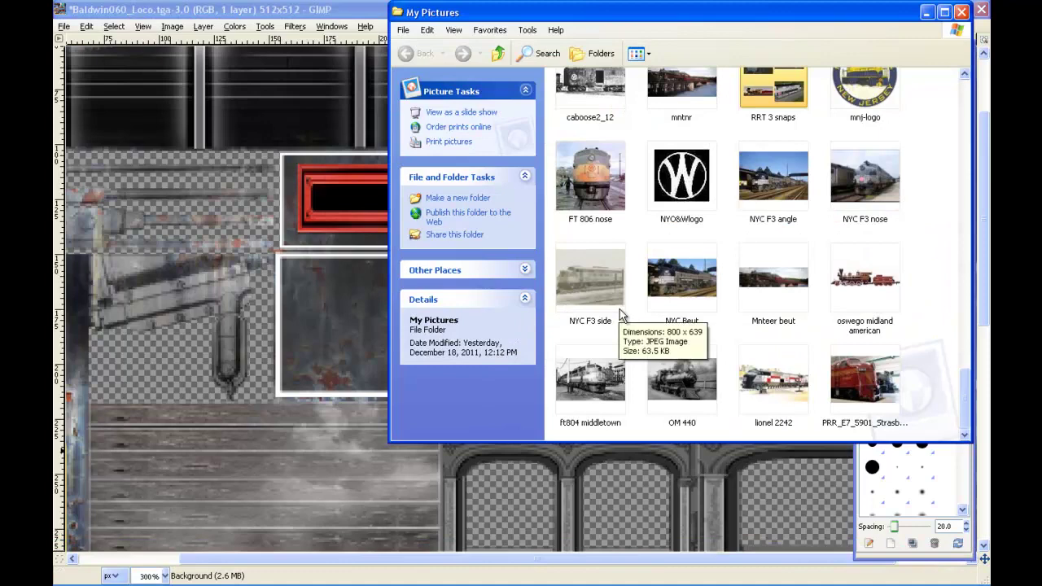
scroll(619, 312, up, 3)
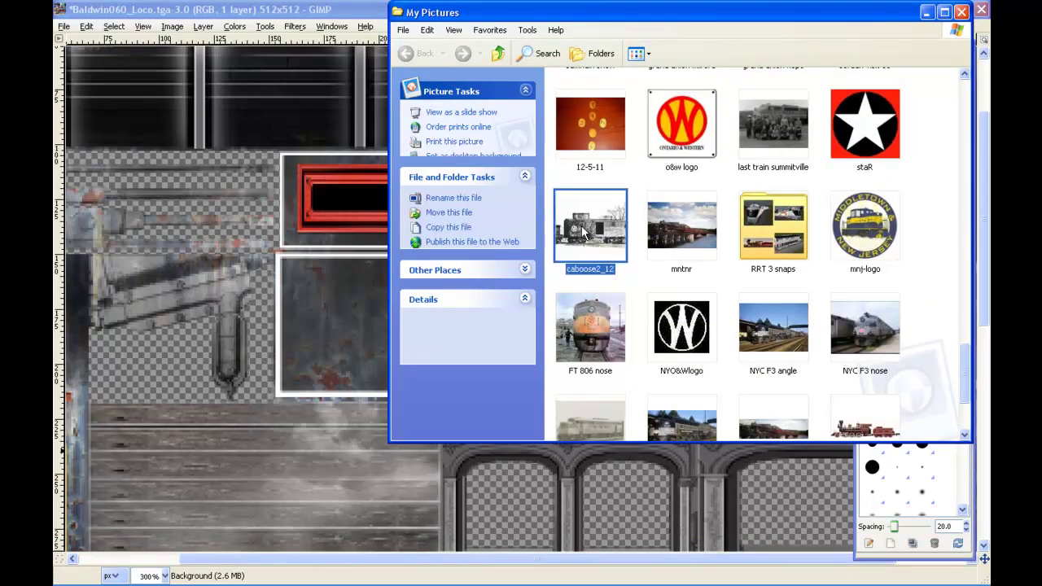
click(586, 236)
drag(389, 287, 401, 290)
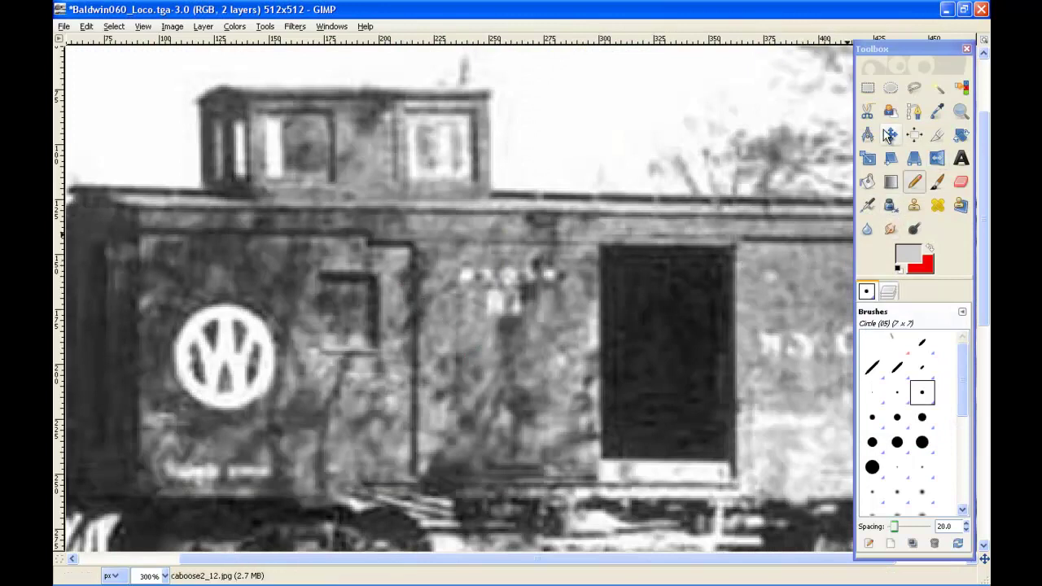
Fit an ellipse selection tightly around the caboose's round W logo and cut it
click(895, 92)
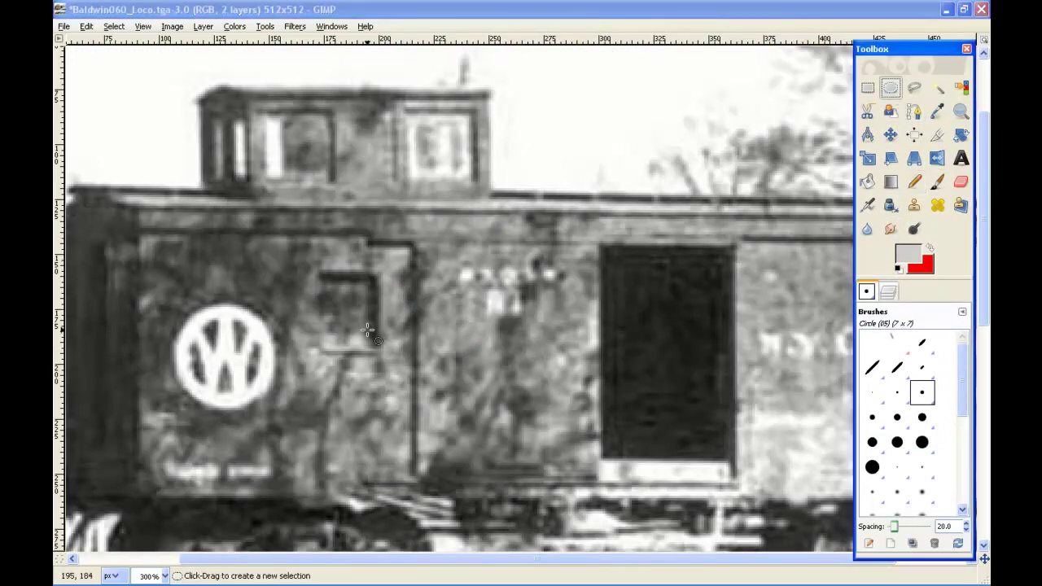
drag(164, 298, 279, 418)
drag(181, 372, 187, 372)
drag(213, 324, 214, 330)
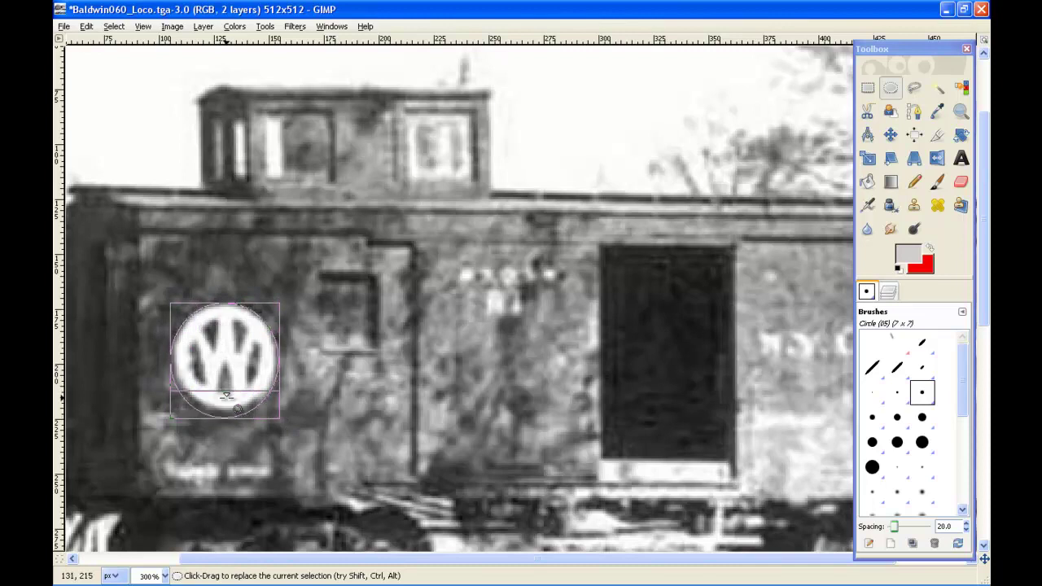
drag(227, 392, 198, 366)
drag(265, 355, 263, 355)
right_click(274, 366)
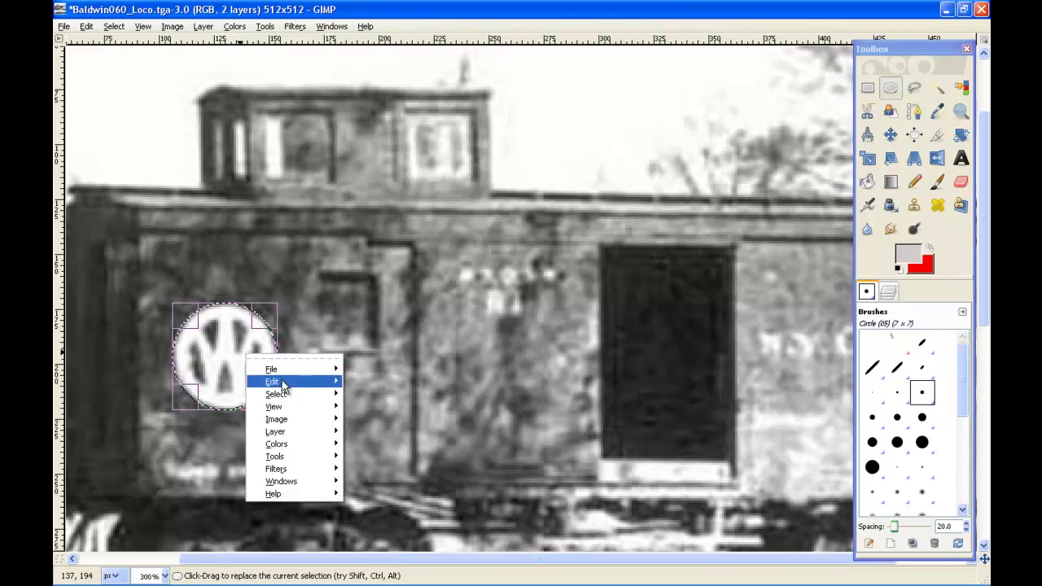
mouse_move(273, 381)
click(398, 324)
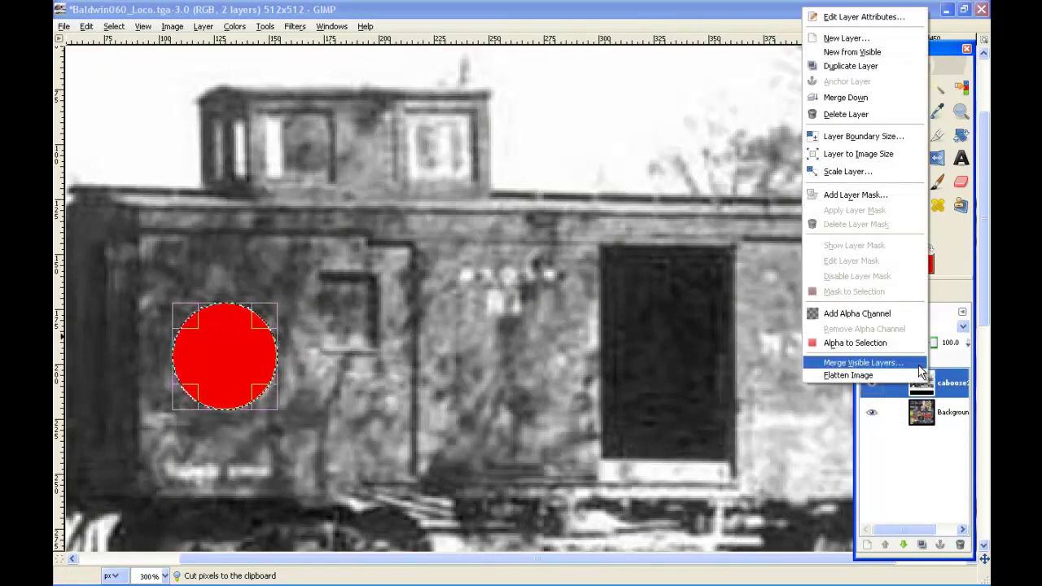
Delete the caboose photo layer, paste the W logo and move it beside the smokebox door
click(851, 114)
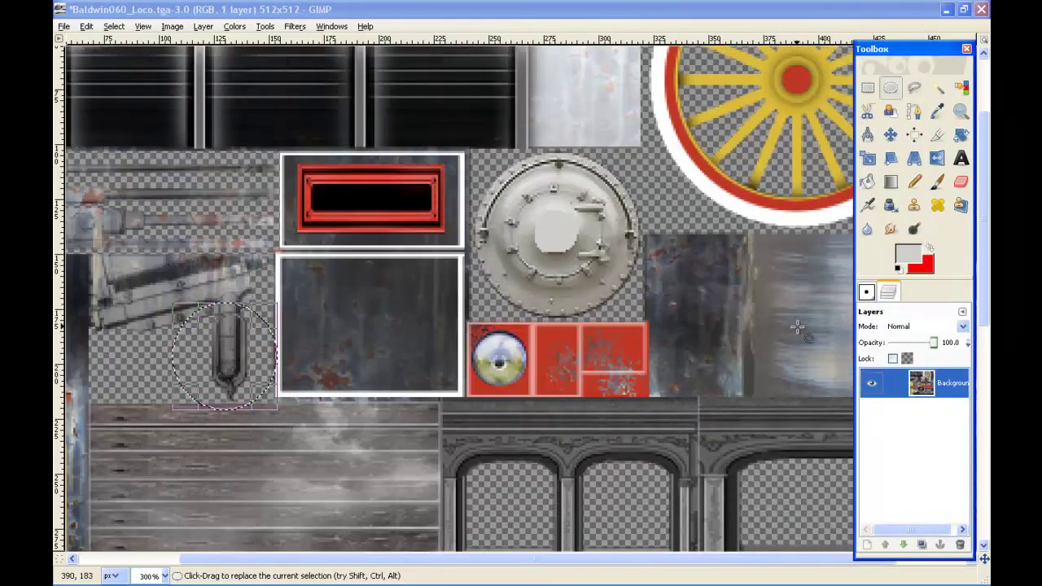
right_click(492, 236)
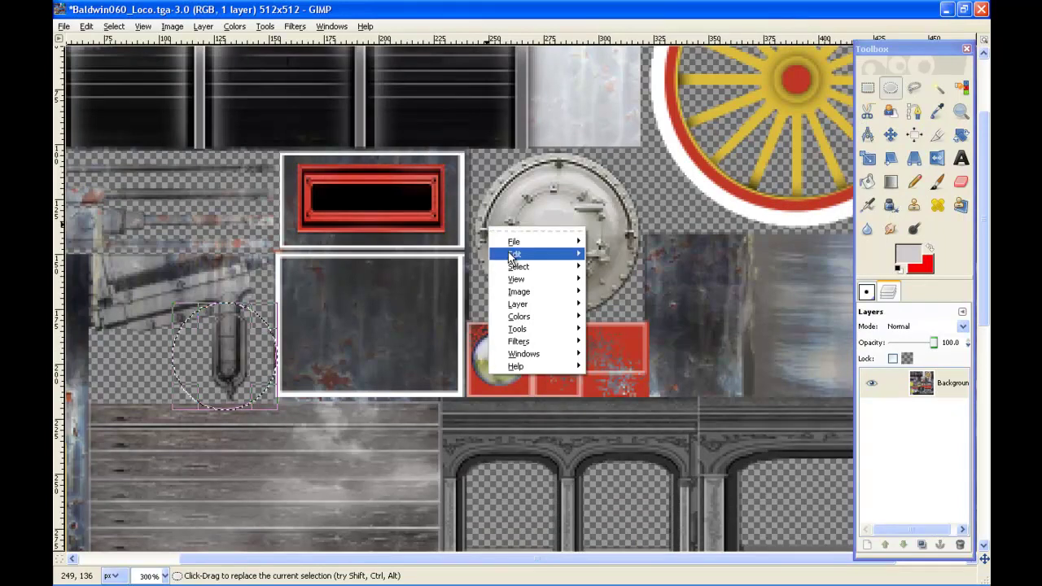
mouse_move(514, 254)
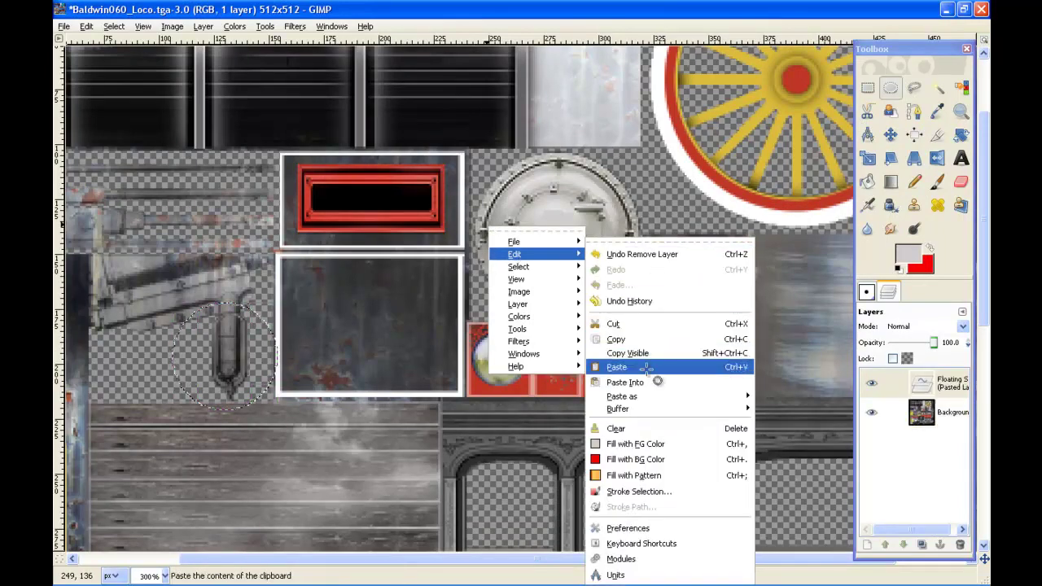
click(616, 367)
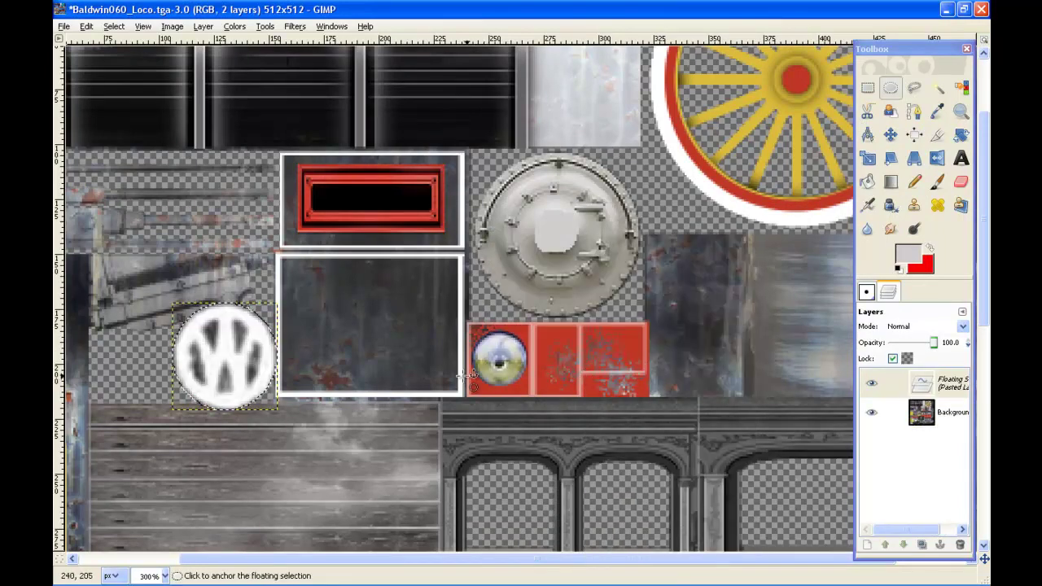
click(891, 134)
drag(219, 361, 466, 269)
Scale the logo layer to 24 × 25 pixels and move it to the door's left edge
right_click(927, 391)
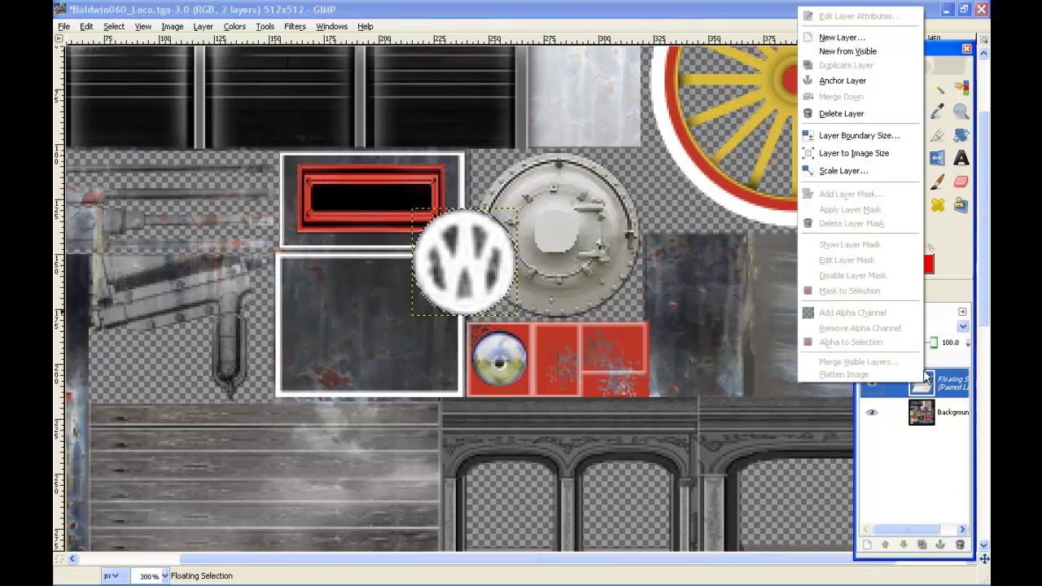
click(834, 170)
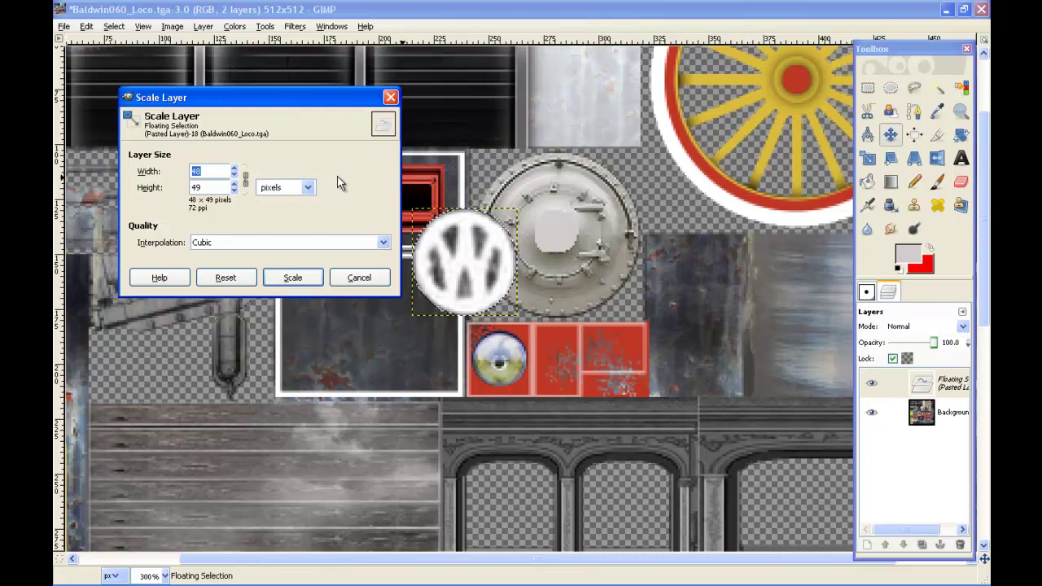
text(24)
key(Tab)
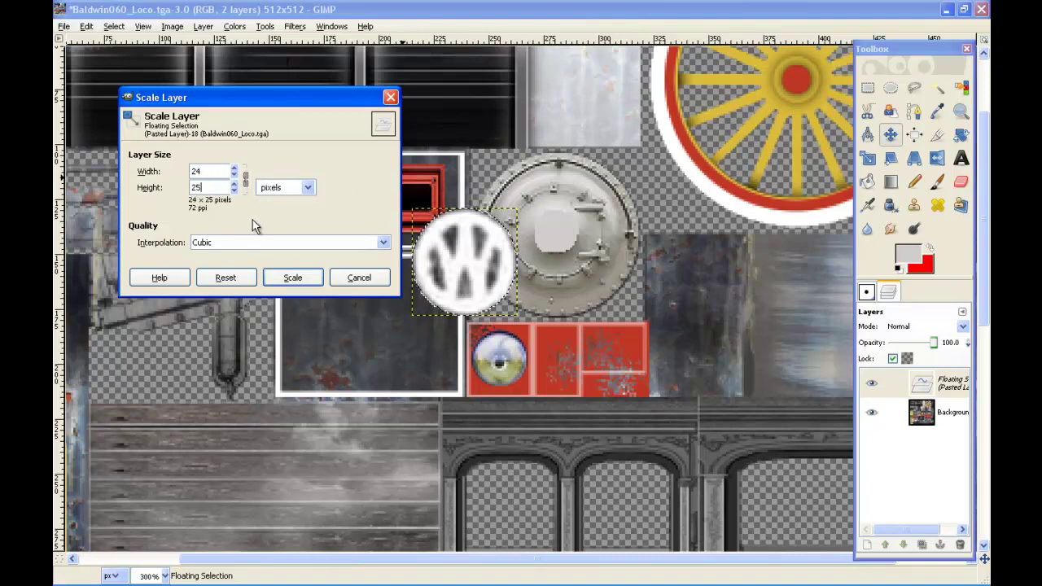
click(291, 277)
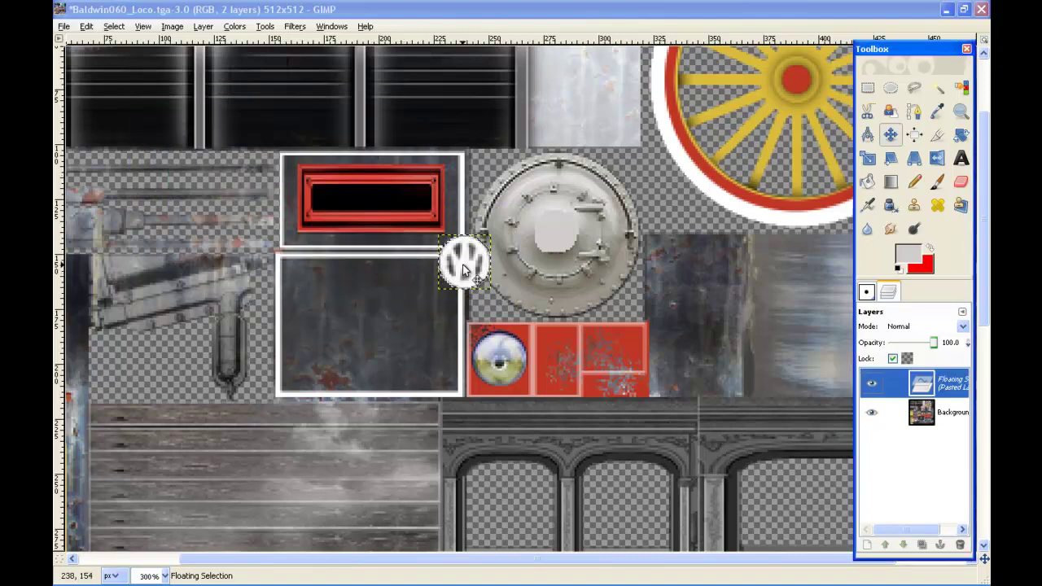
mouse_move(466, 269)
mouse_down()
mouse_move(558, 232)
mouse_move(507, 255)
mouse_up()
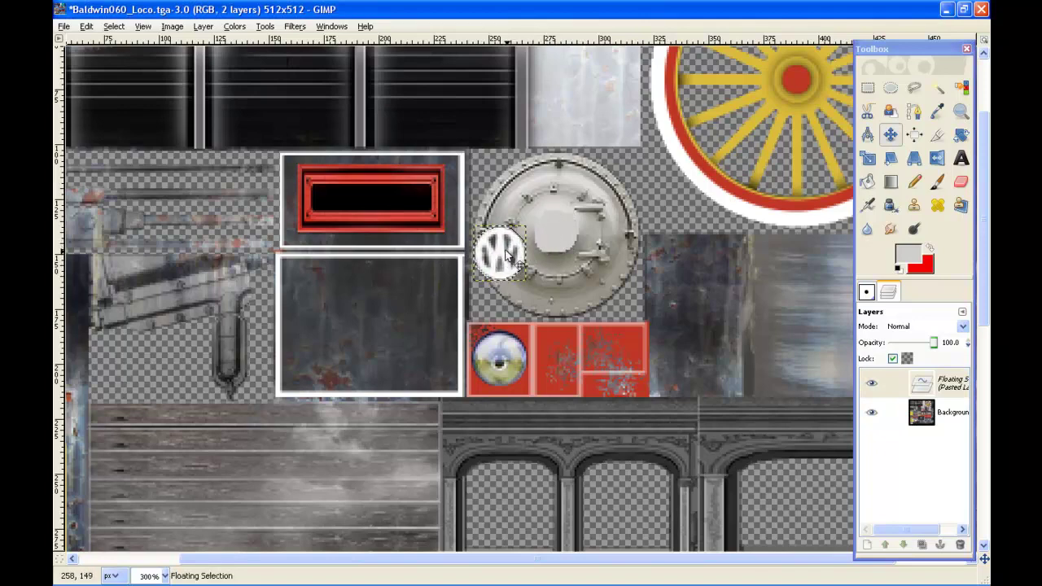
Restore the accidentally deleted logo layer and centre it on the smokebox door
right_click(953, 388)
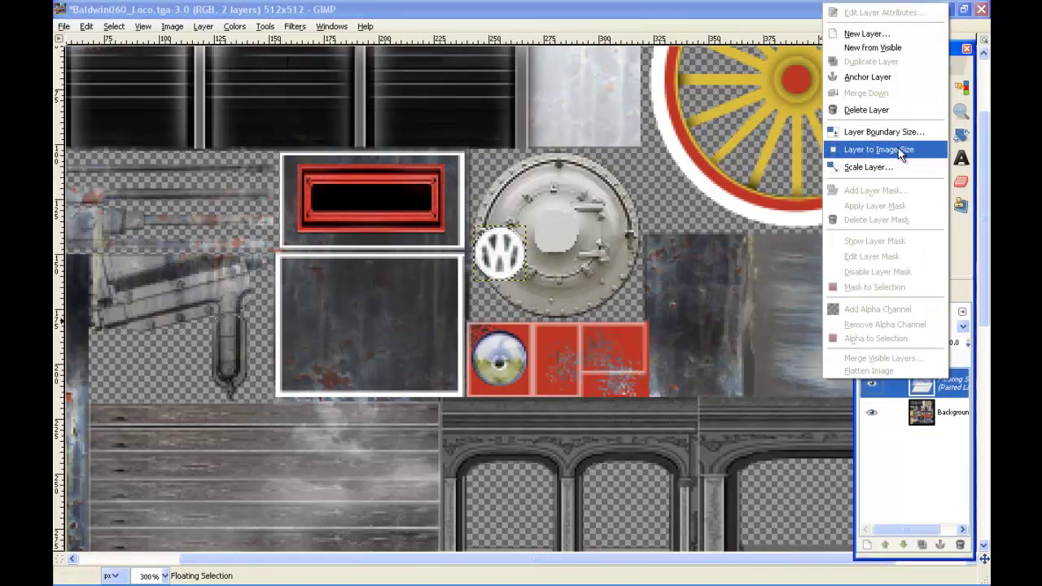
click(883, 111)
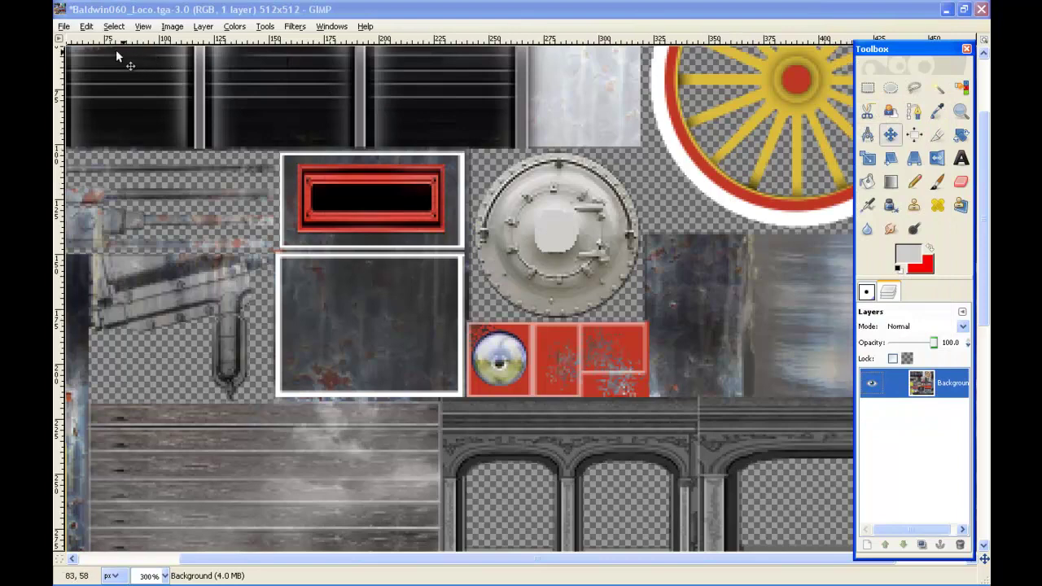
click(86, 27)
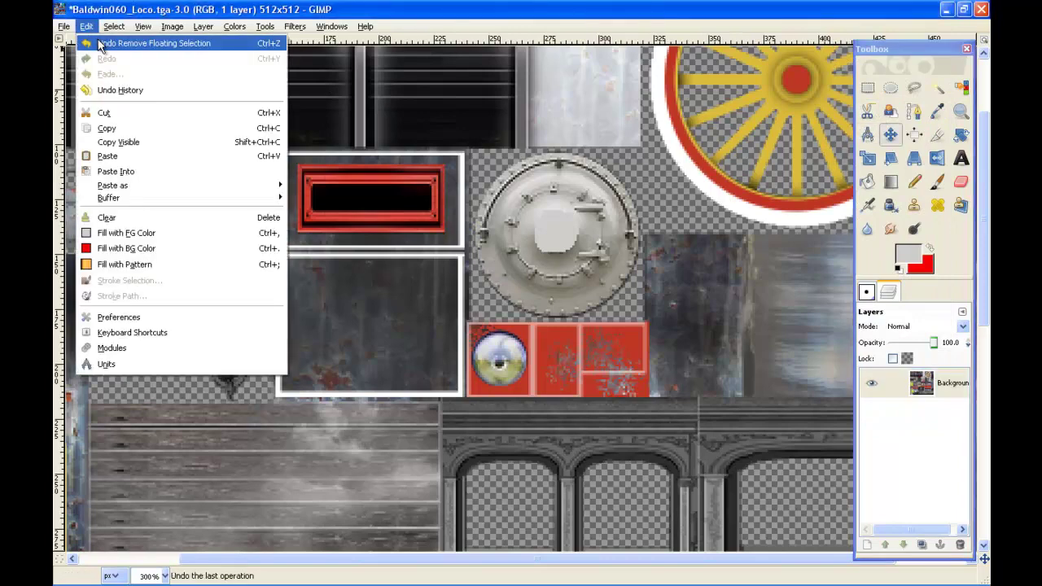
click(100, 42)
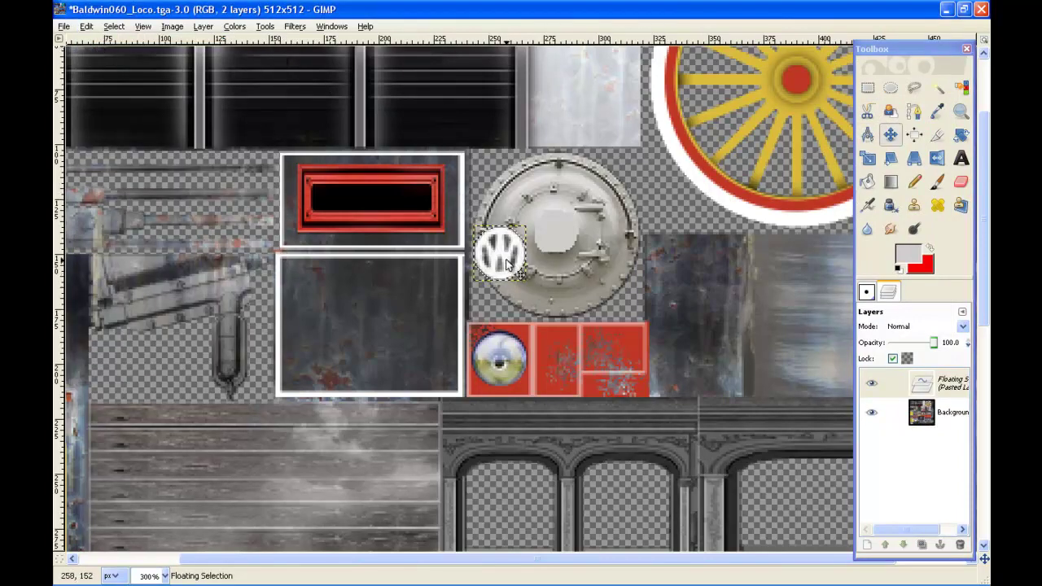
mouse_move(508, 263)
mouse_down()
mouse_move(506, 251)
mouse_move(562, 242)
mouse_up()
Scale the logo to 18 × 19 pixels, nudge it into place and anchor it
right_click(951, 389)
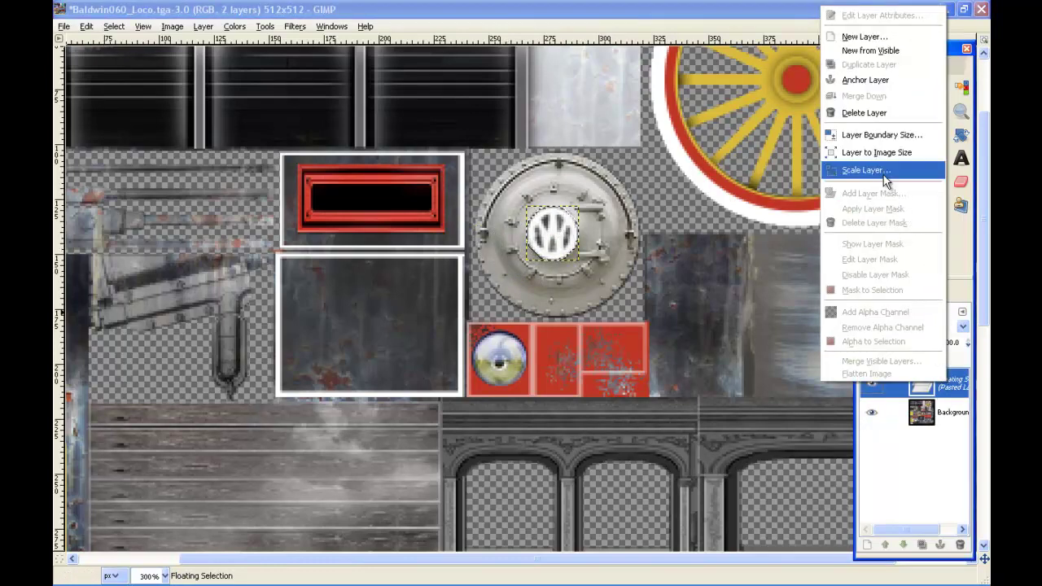
click(868, 169)
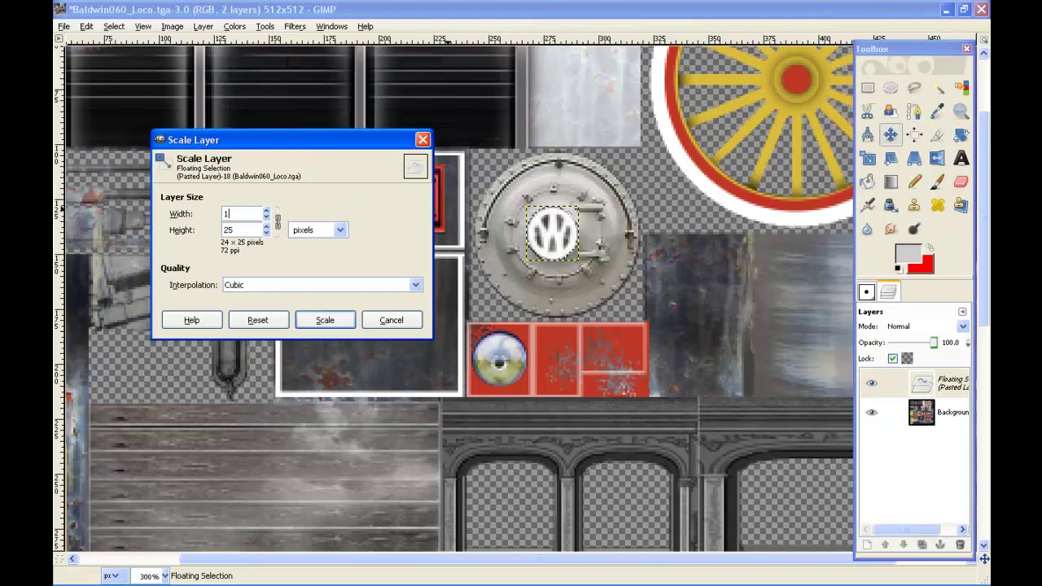
click(324, 324)
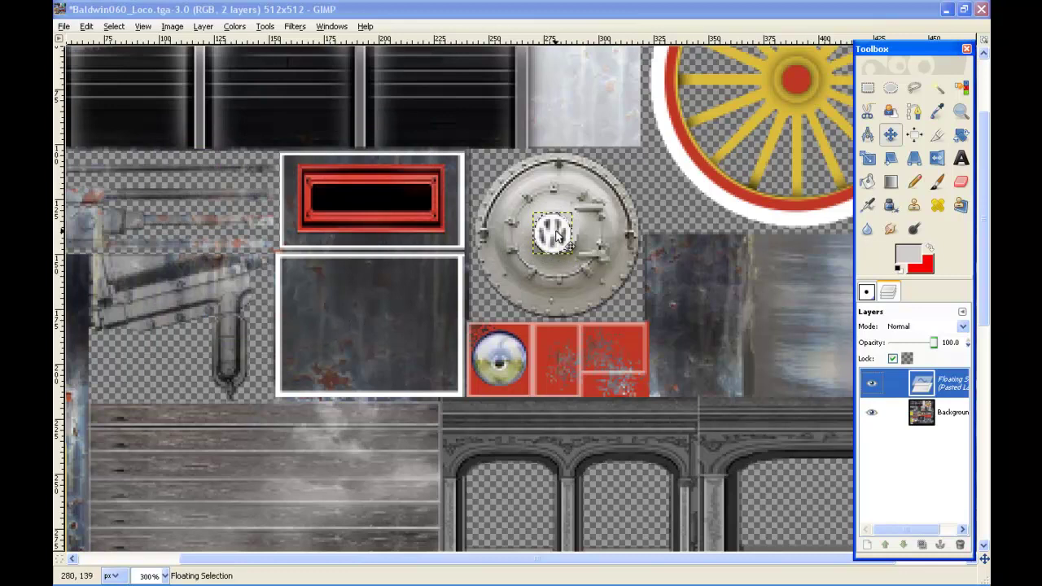
drag(555, 235, 560, 235)
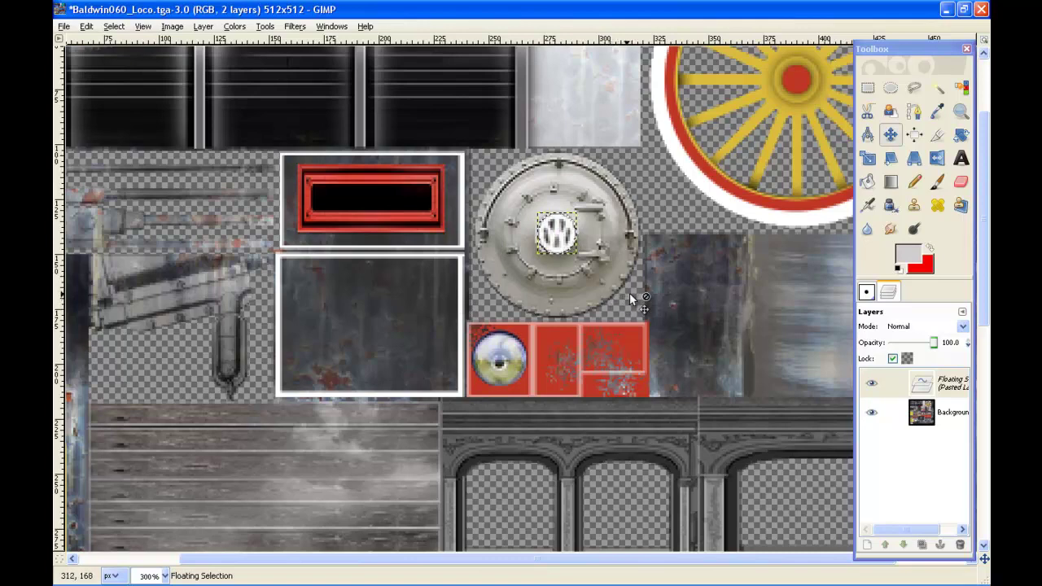
right_click(928, 383)
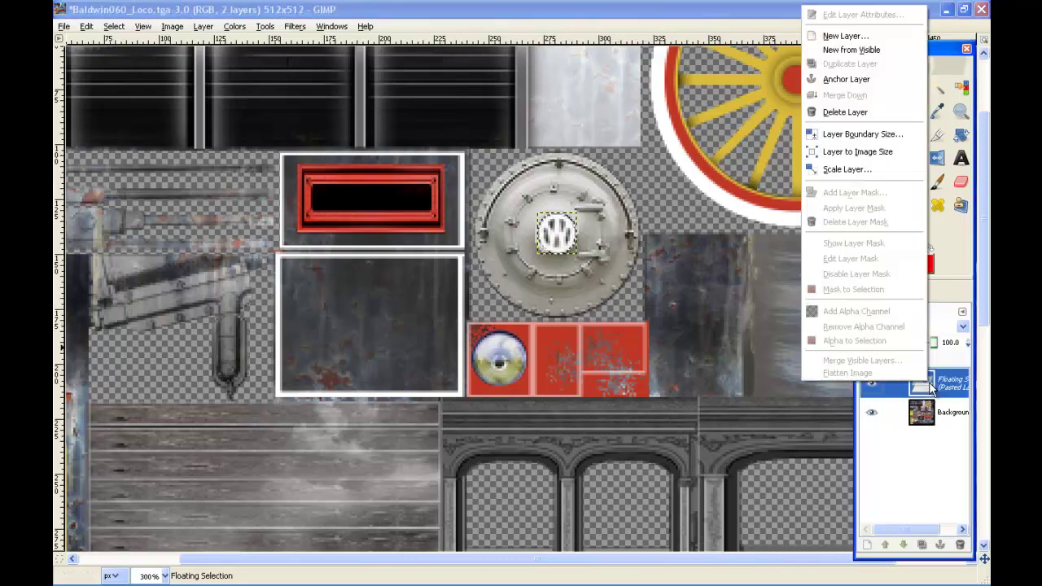
click(850, 81)
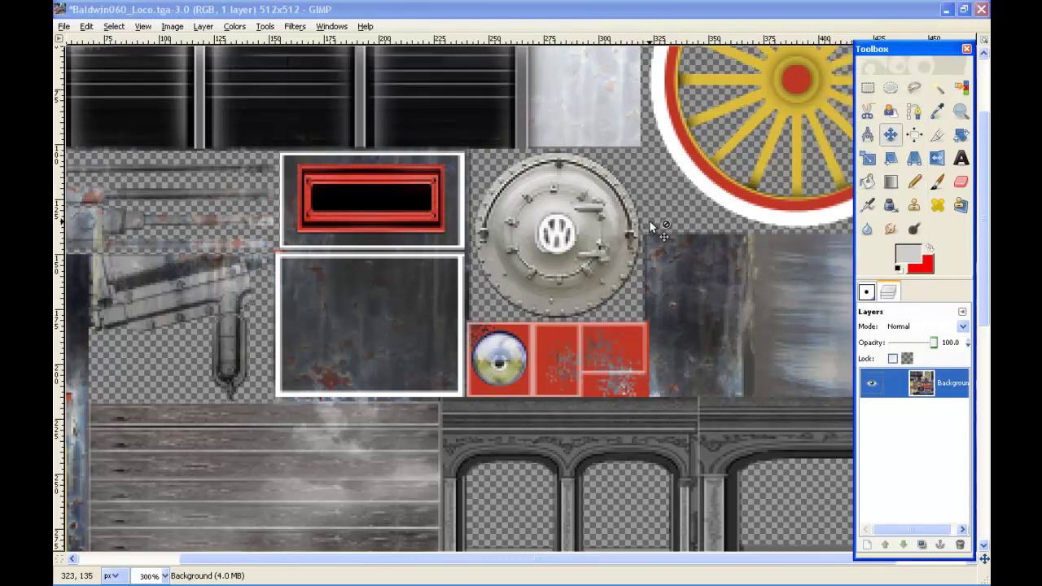
Scroll to the nameplate and set up the Pencil with black as the foreground colour
scroll(619, 308, up, 3)
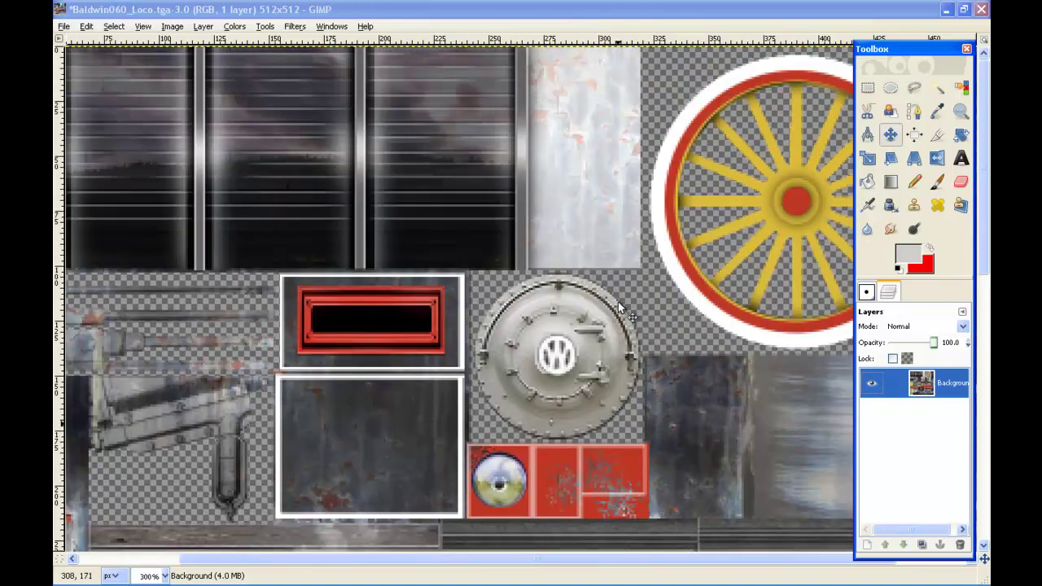
scroll(620, 308, down, 3)
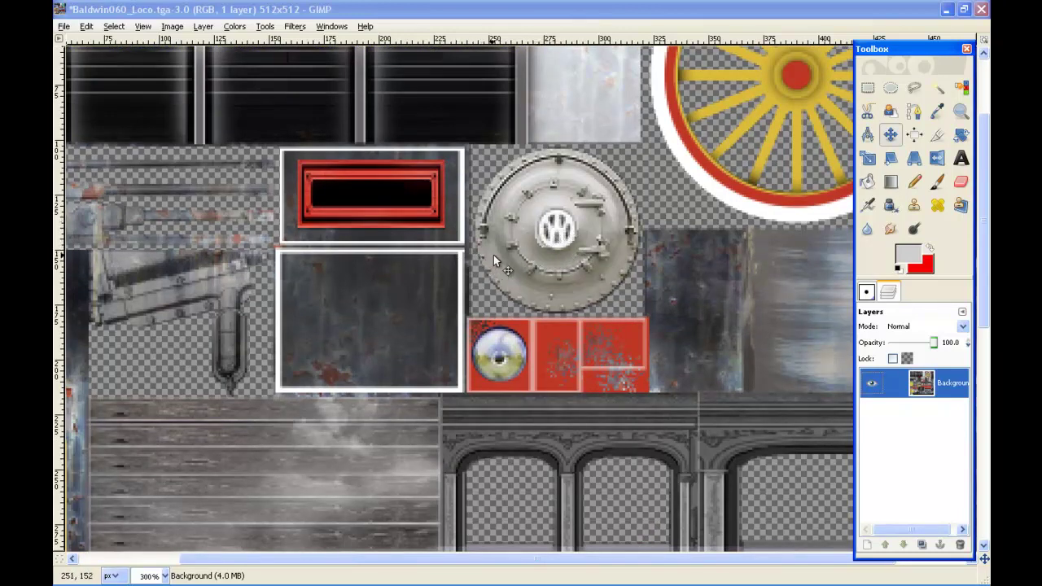
scroll(509, 255, down, 5)
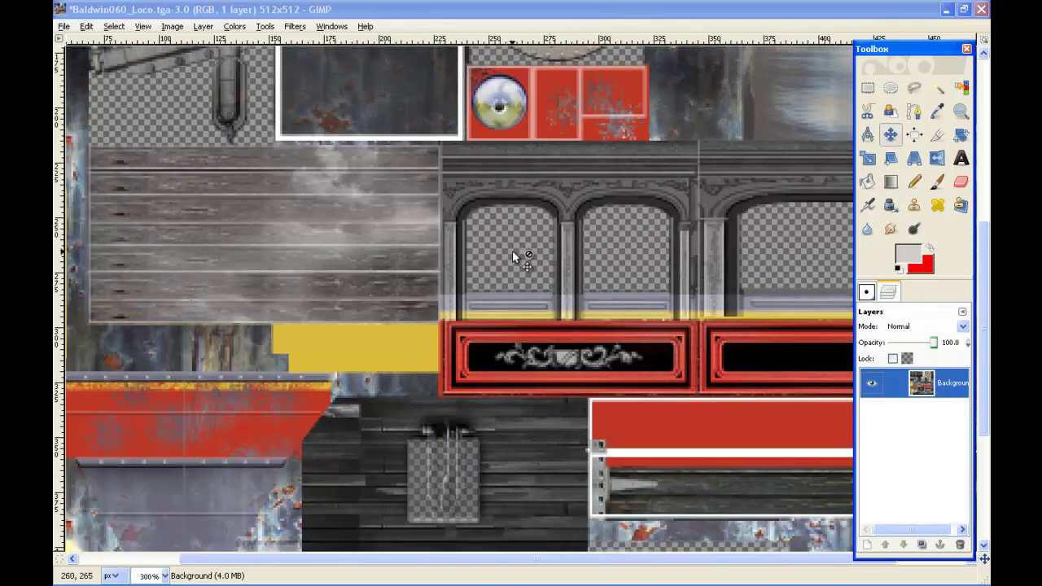
scroll(515, 249, down, 3)
key(n)
key(x)
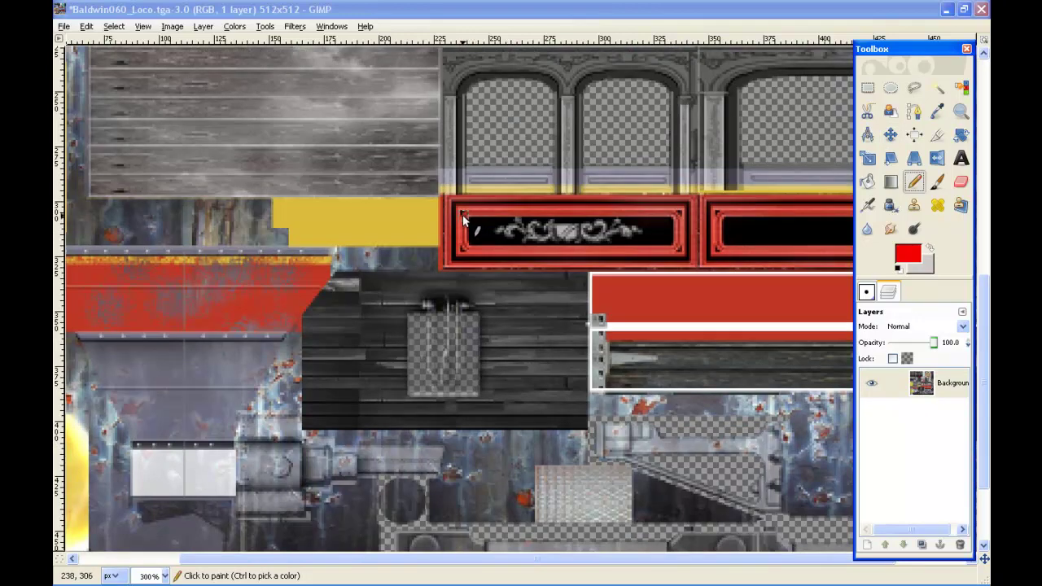
click(908, 254)
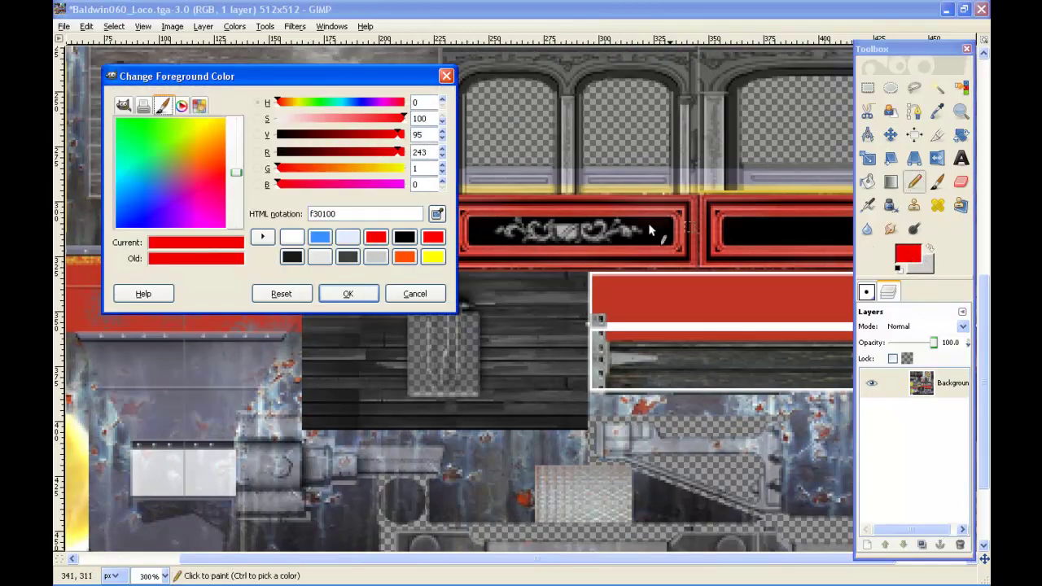
click(404, 236)
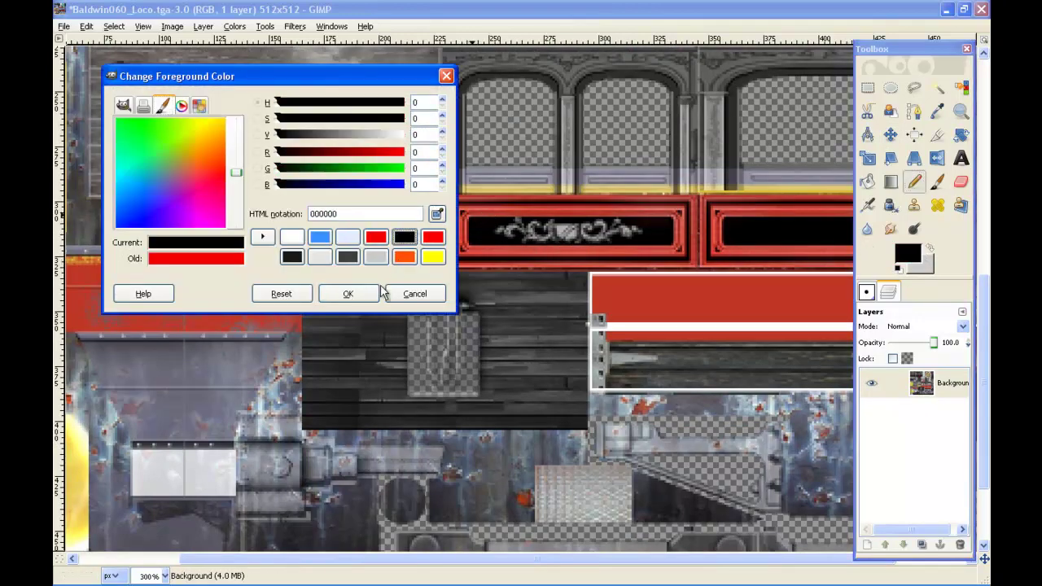
click(364, 293)
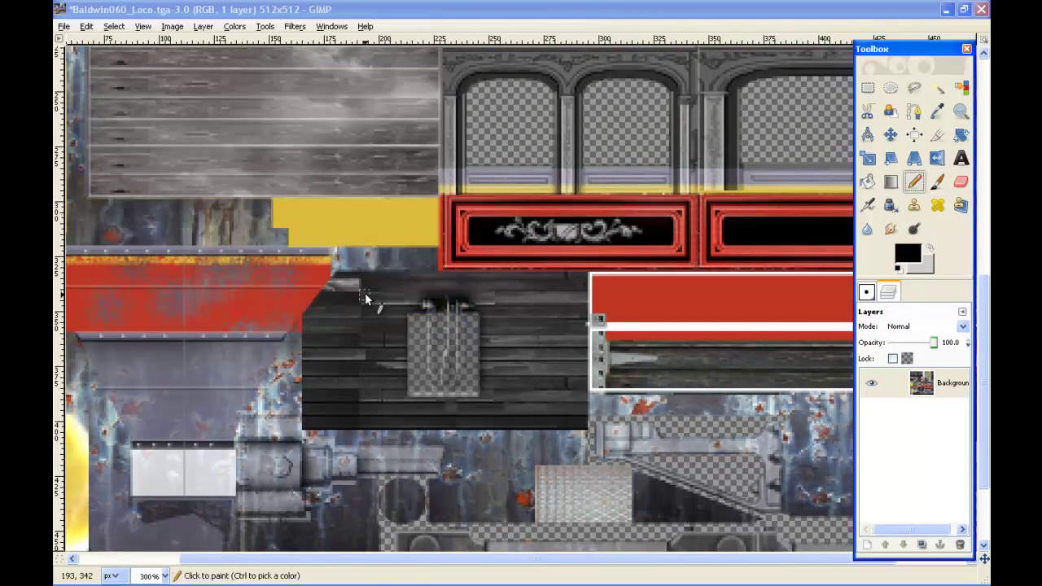
Paint straight black lines across the nameplate ornament, redoing a bad stroke and covering leftover specks
click(477, 222)
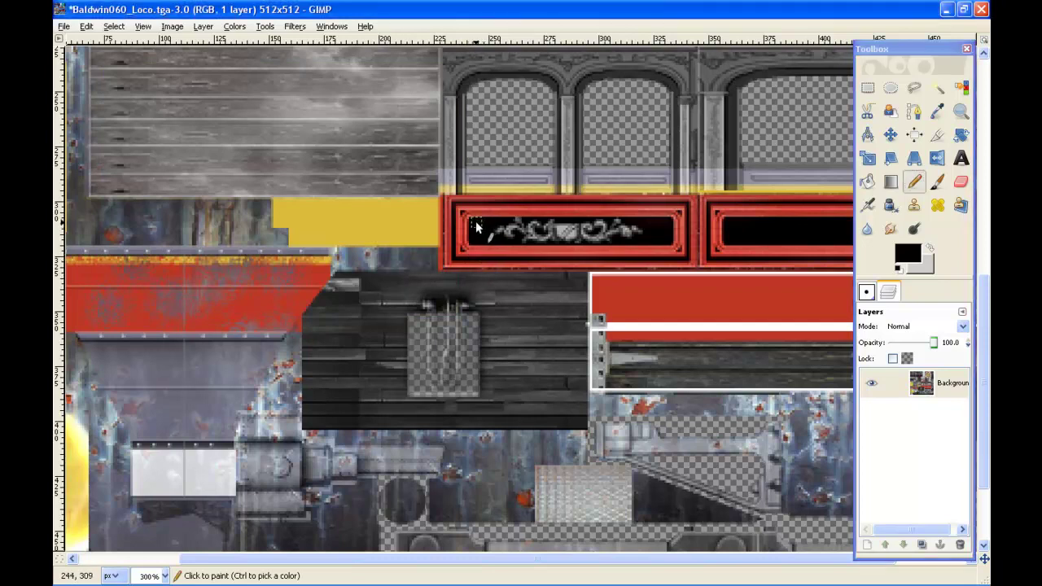
shift+click(665, 225)
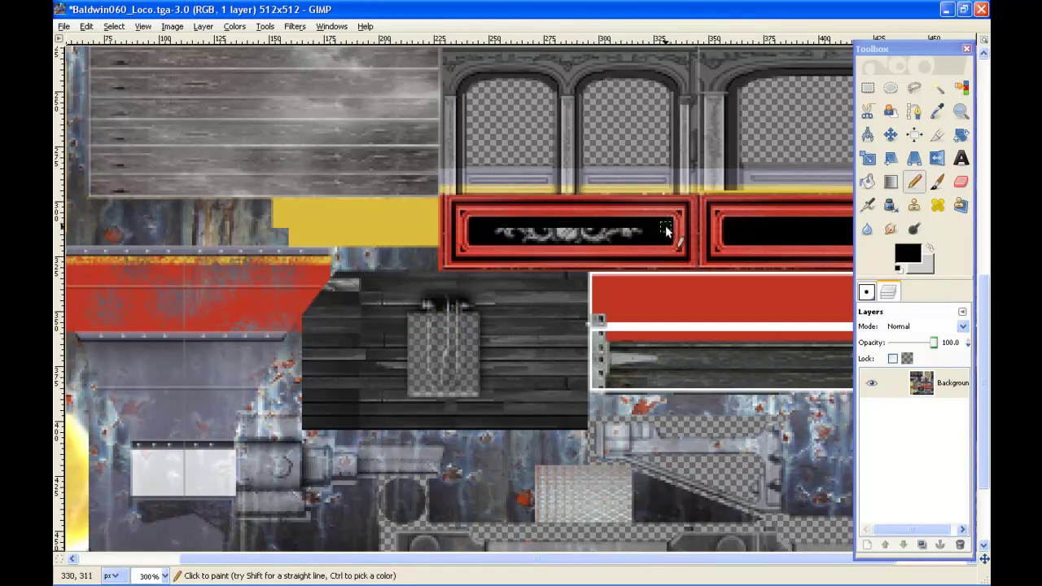
drag(658, 232, 502, 231)
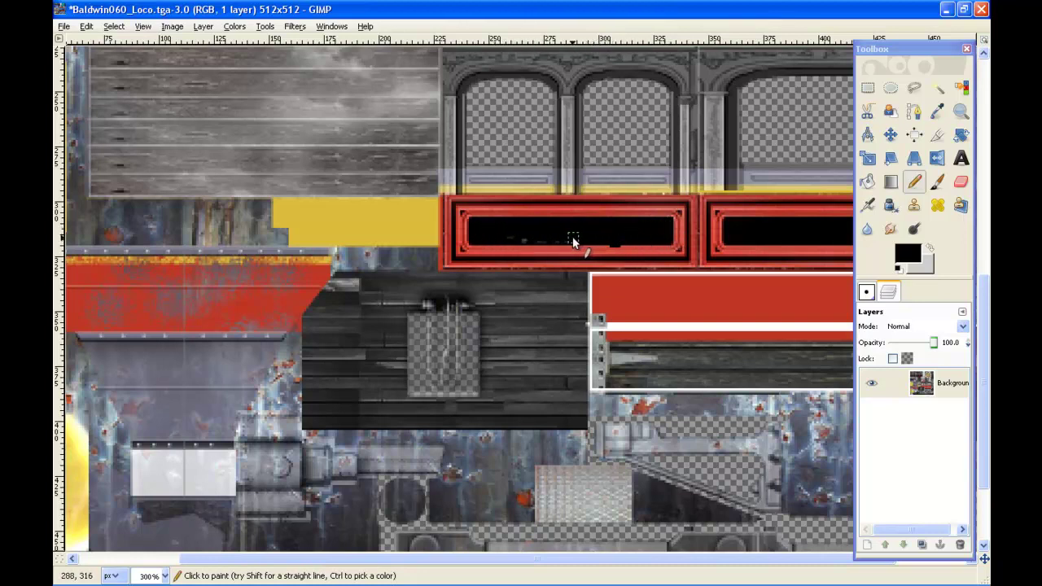
click(88, 27)
click(98, 39)
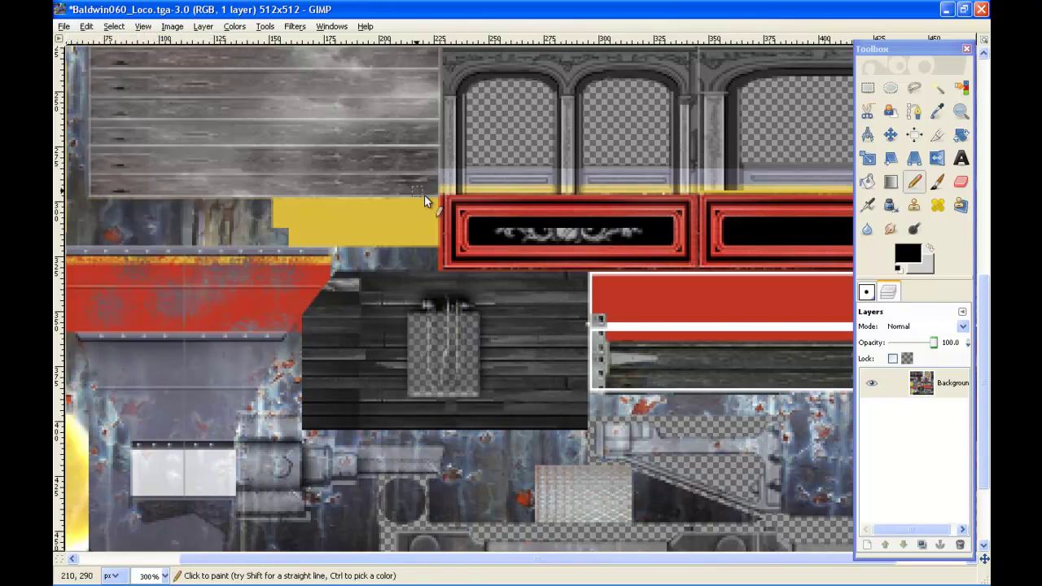
click(475, 238)
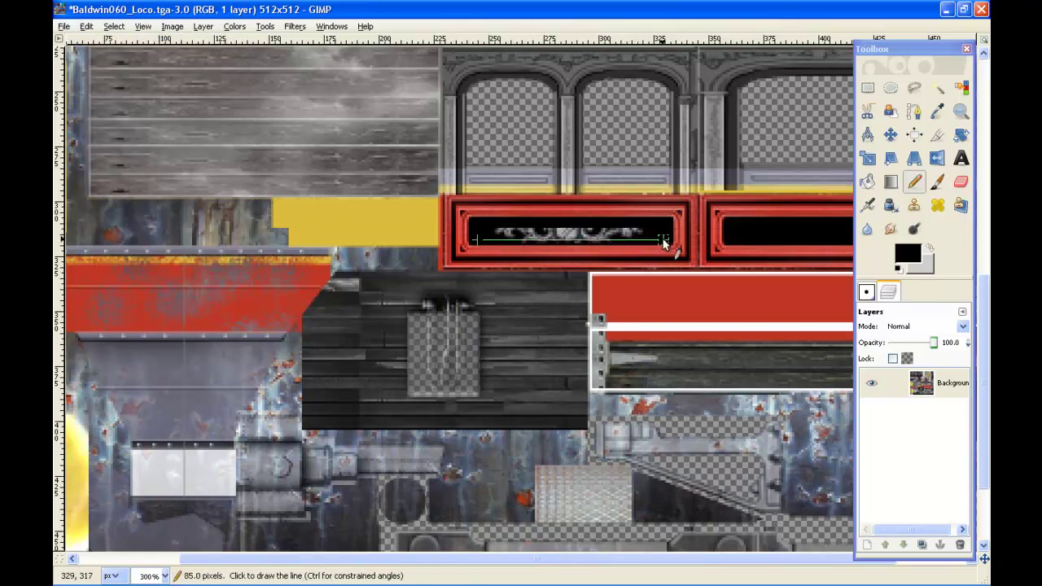
shift+click(664, 242)
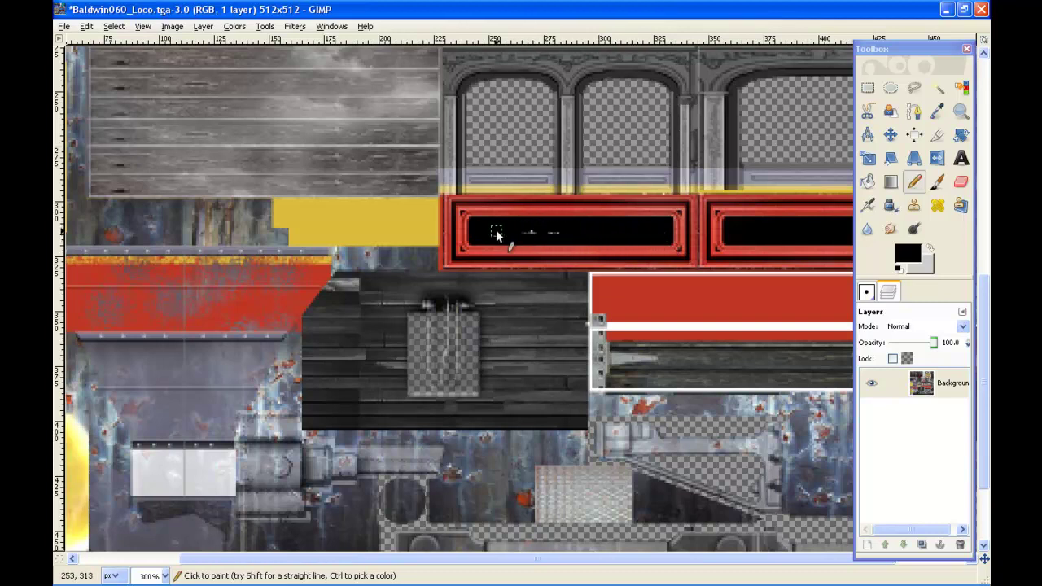
drag(496, 229, 565, 232)
Delete a trial '8' text layer and set the text colour to white
click(961, 160)
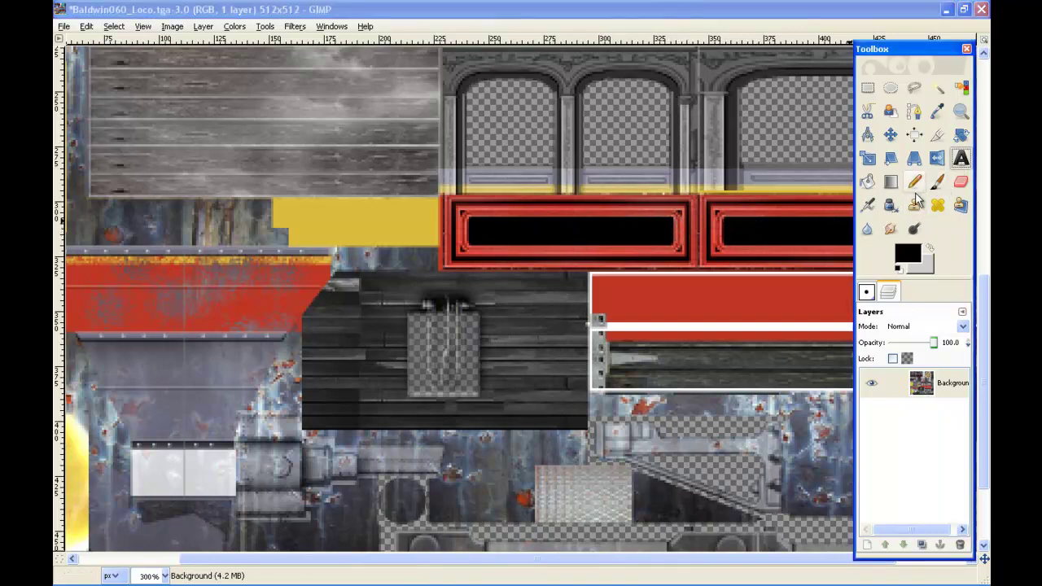
click(538, 228)
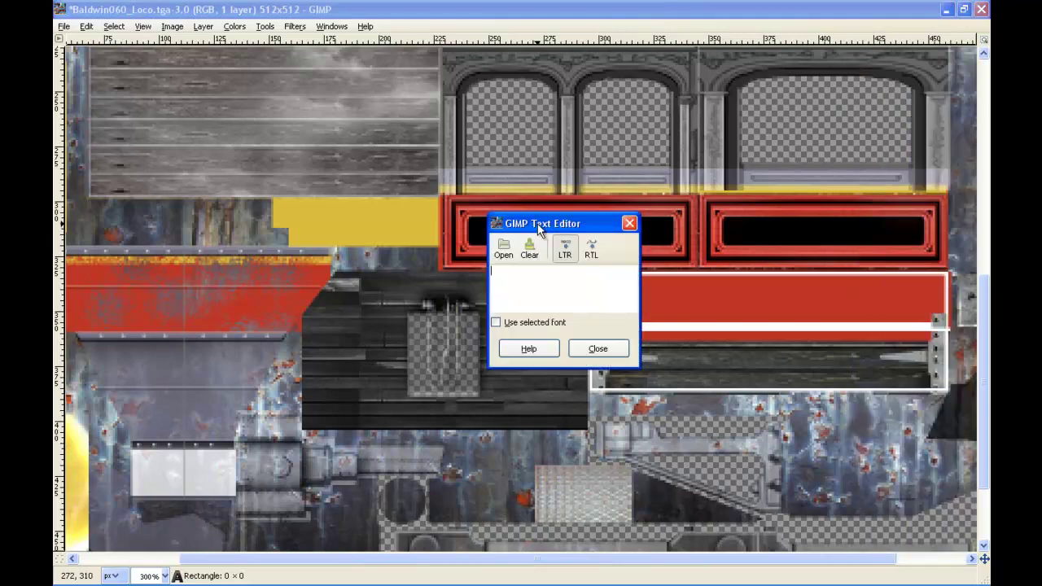
text(8)
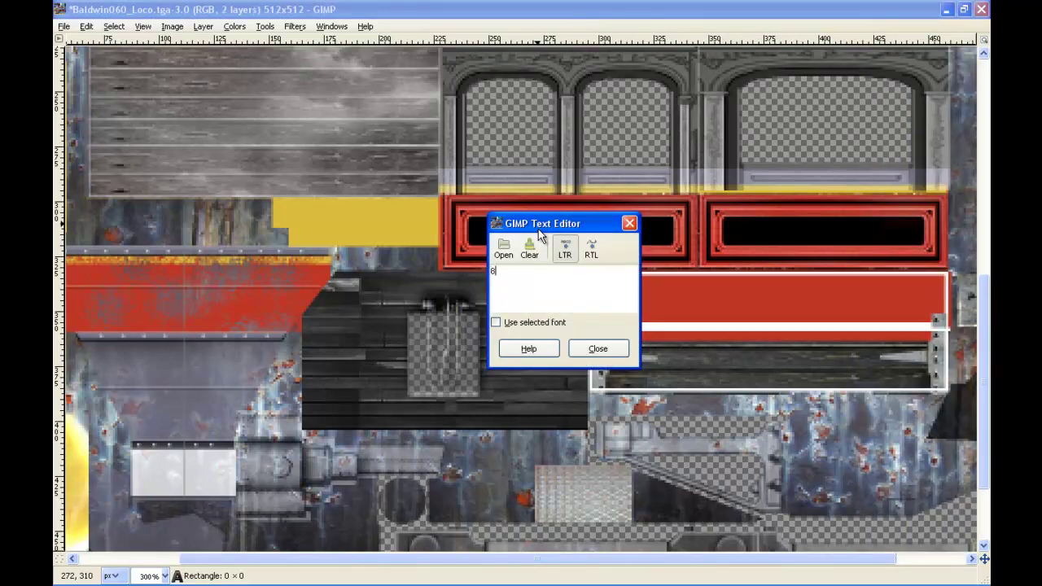
click(629, 223)
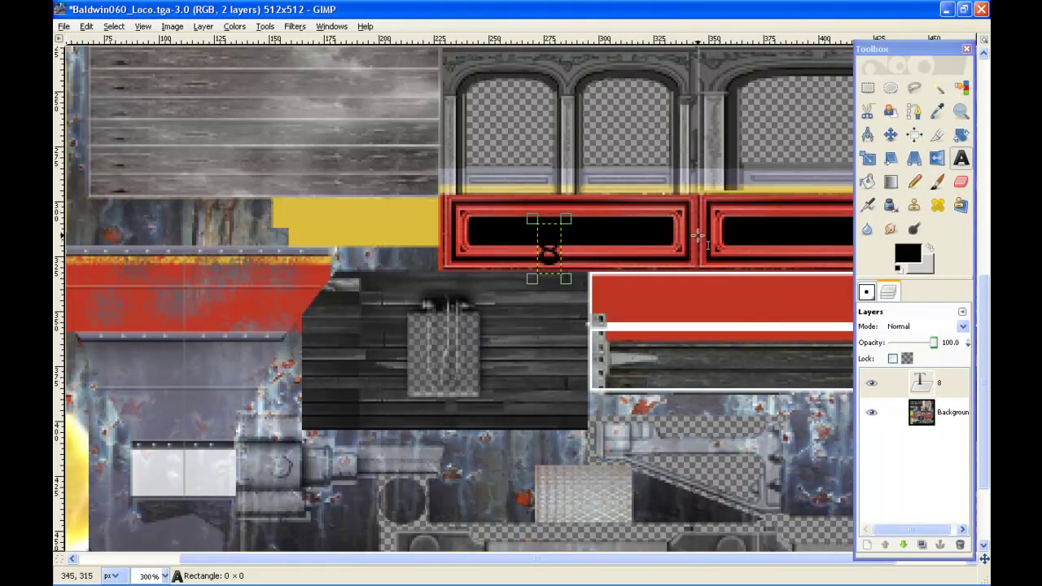
right_click(920, 382)
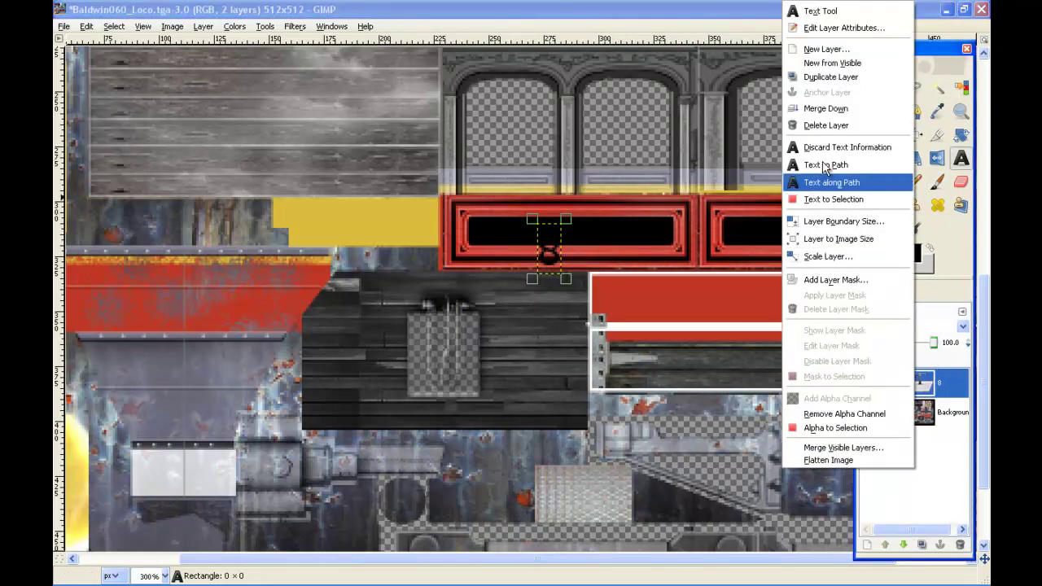
click(825, 125)
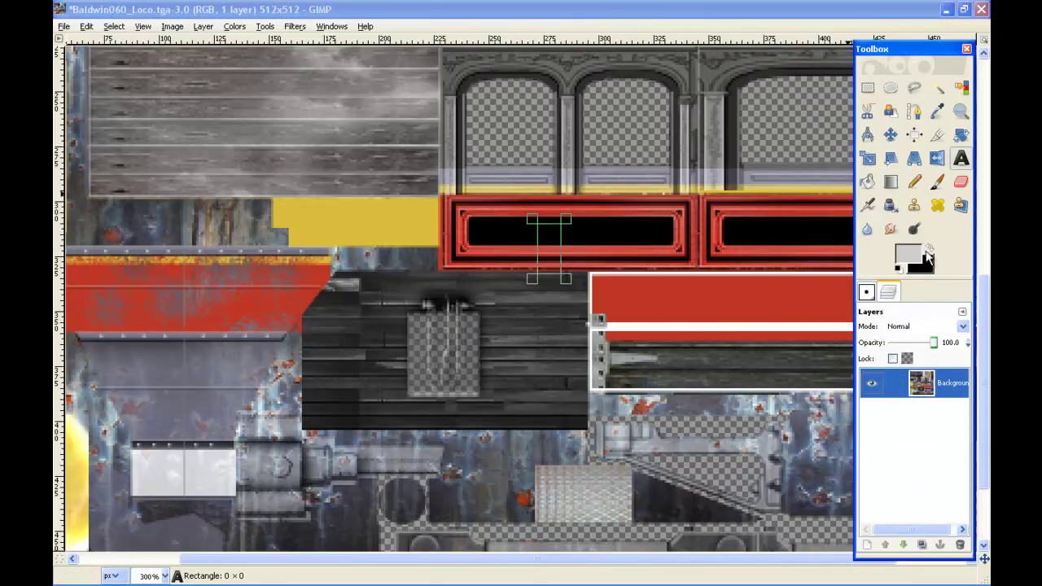
click(904, 256)
click(320, 237)
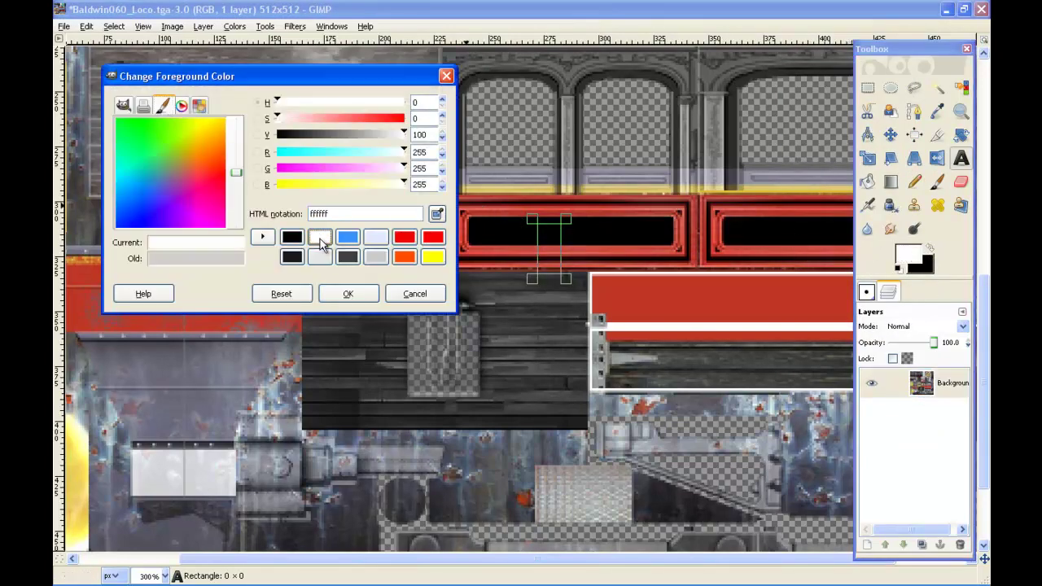
click(350, 295)
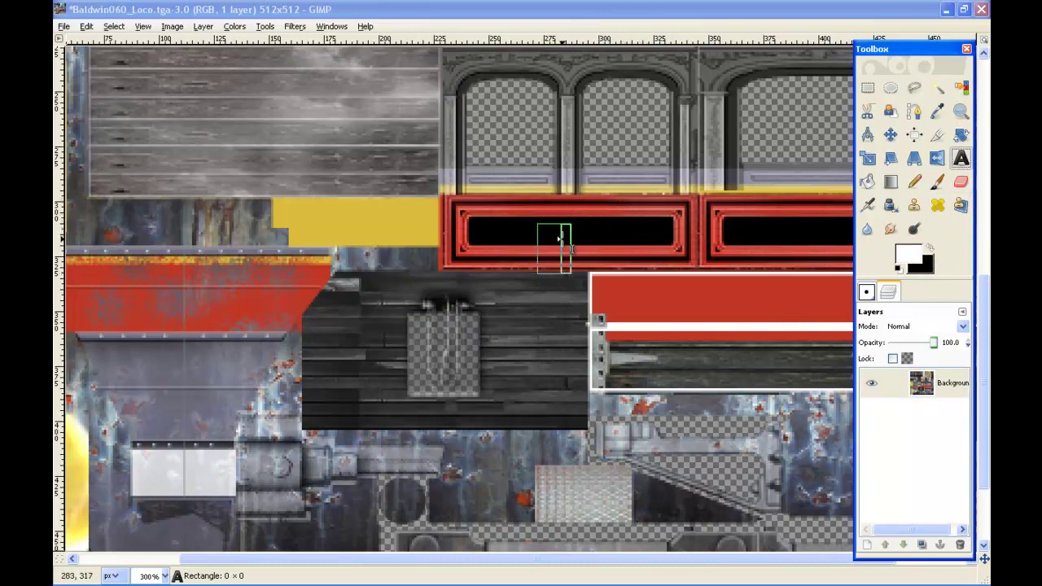
Type '88' in a text box on the nameplate, widened so it fits on one line
click(564, 248)
click(868, 292)
click(888, 292)
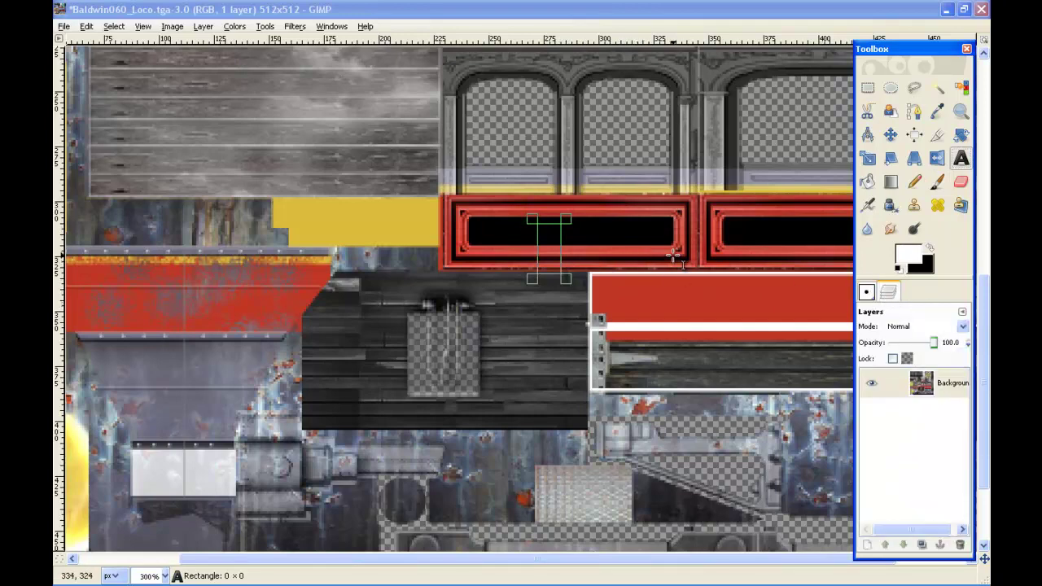
click(536, 225)
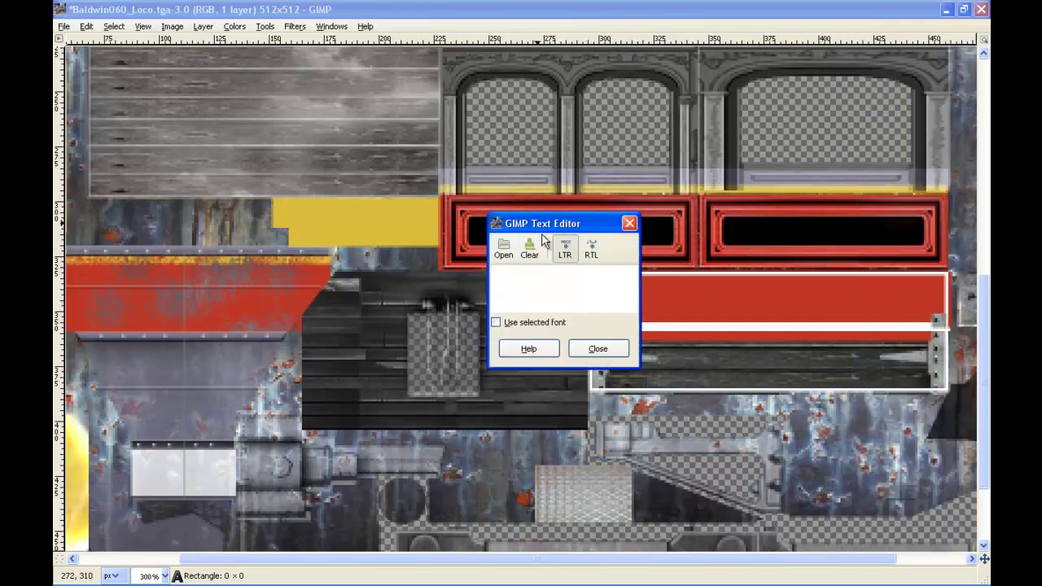
text(88)
click(597, 348)
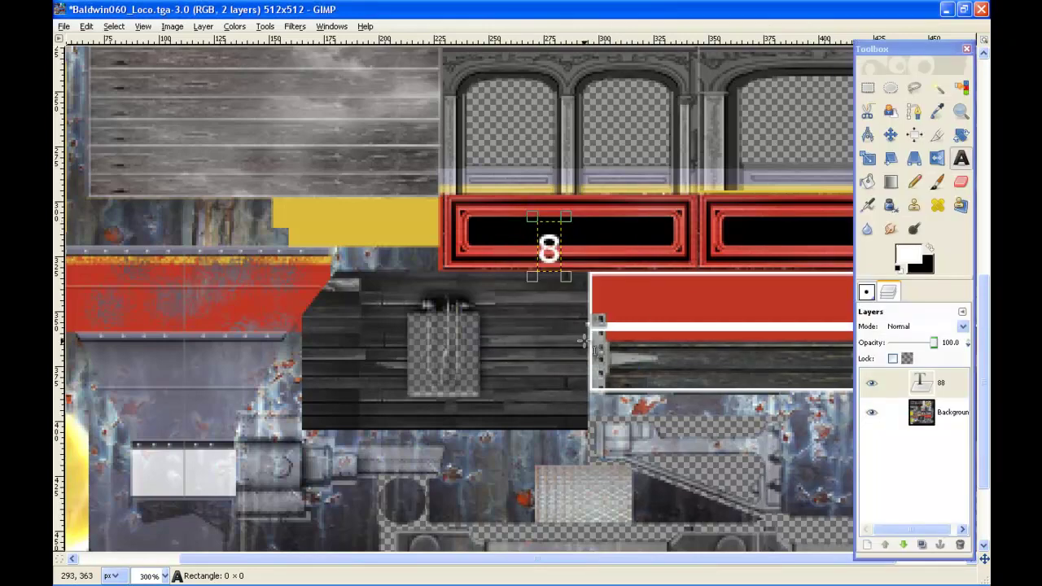
drag(567, 276, 595, 279)
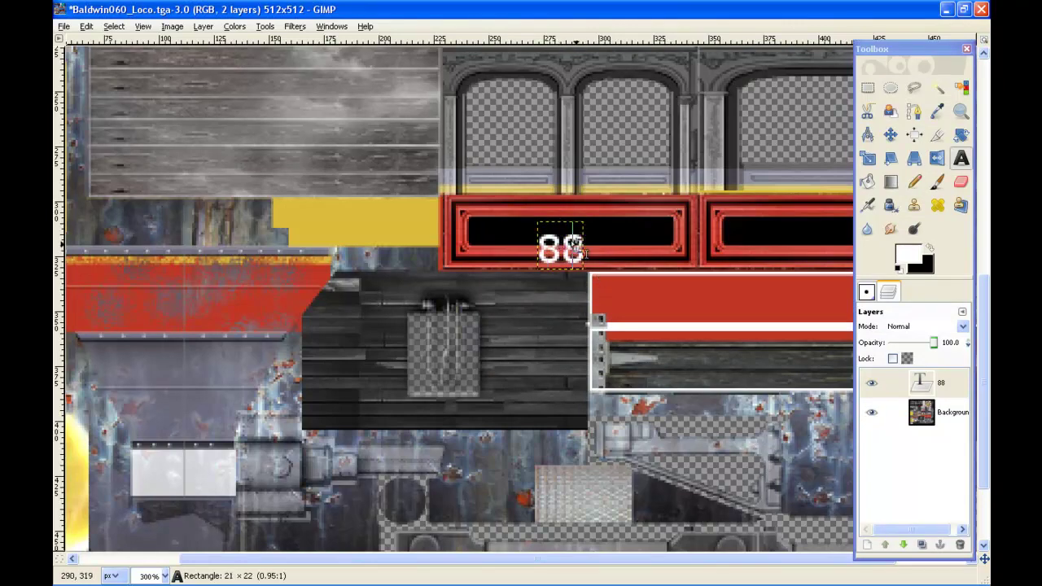
click(561, 244)
click(598, 348)
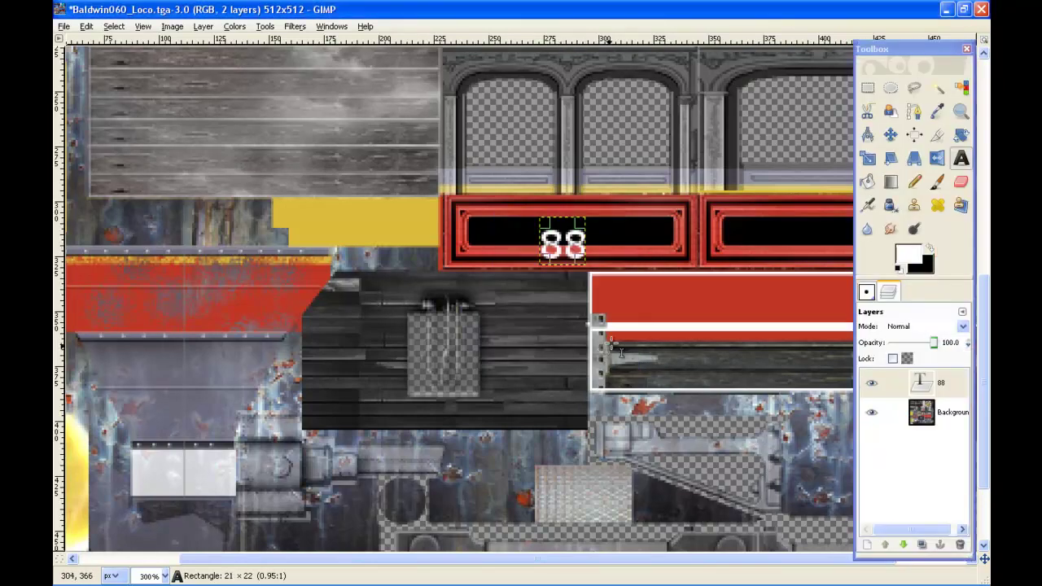
Place the 88 on the black plate, undoing two moves and shifting it one pixel right
click(890, 135)
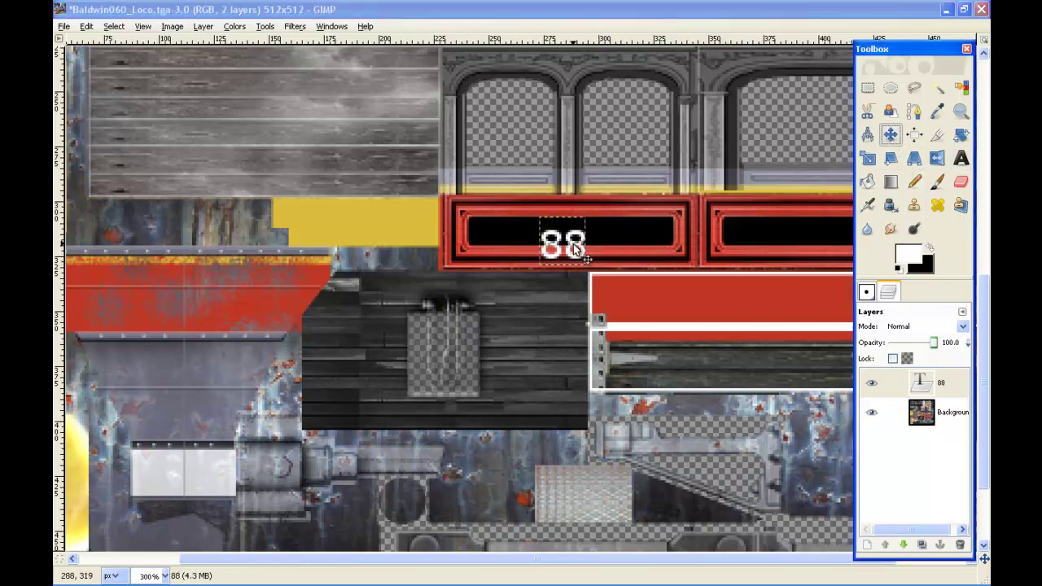
drag(569, 241, 571, 233)
click(86, 26)
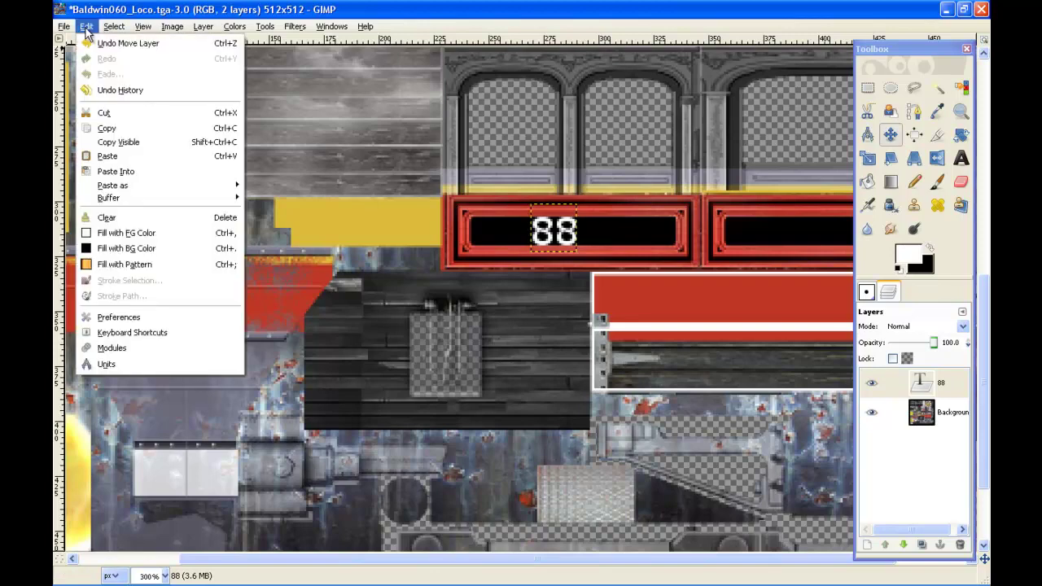
click(112, 49)
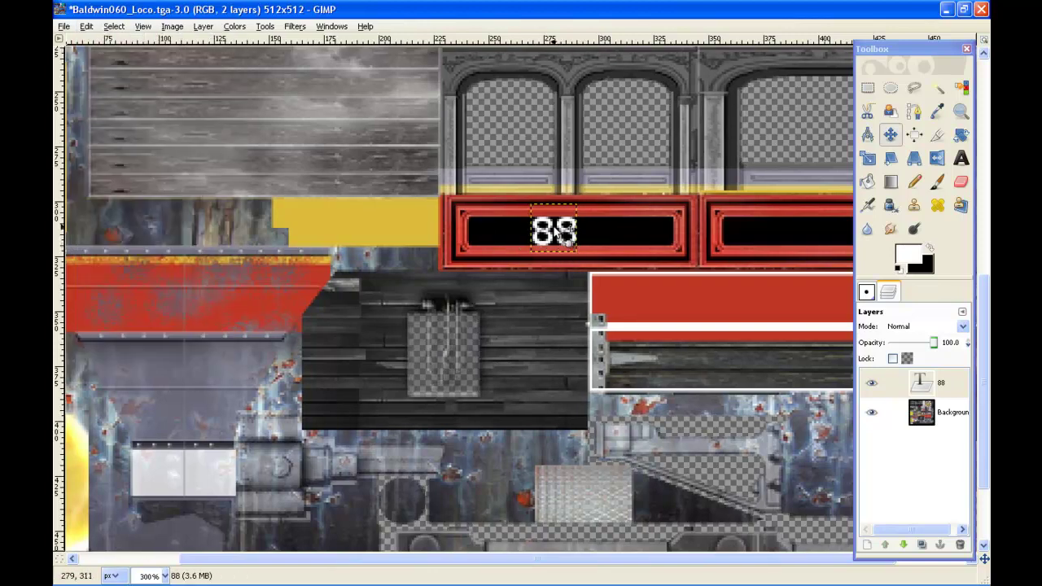
drag(560, 235, 584, 245)
Scale the 88 layer to 18×19 pixels and nudge it down one pixel
right_click(930, 389)
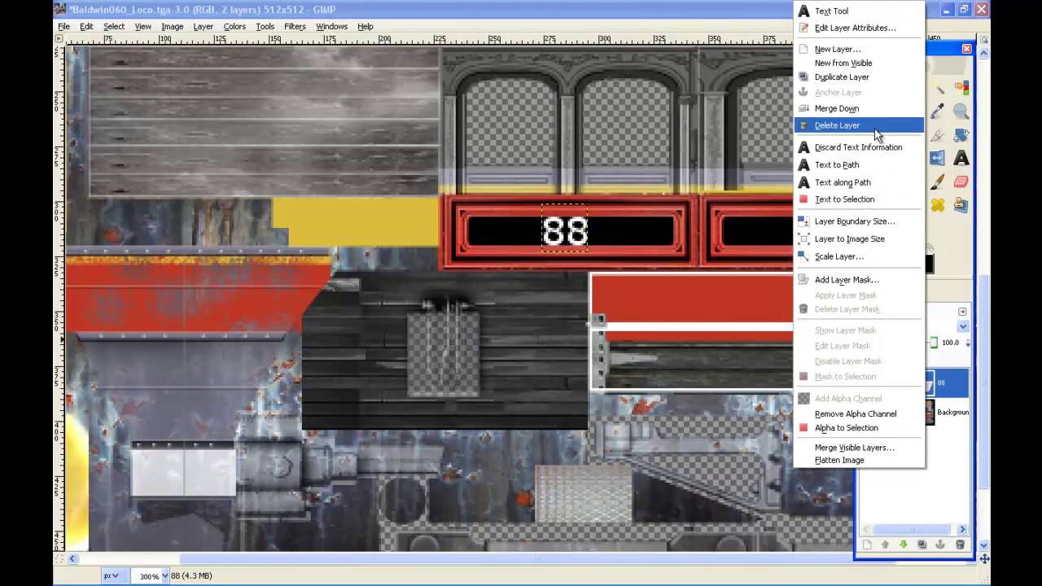
click(868, 255)
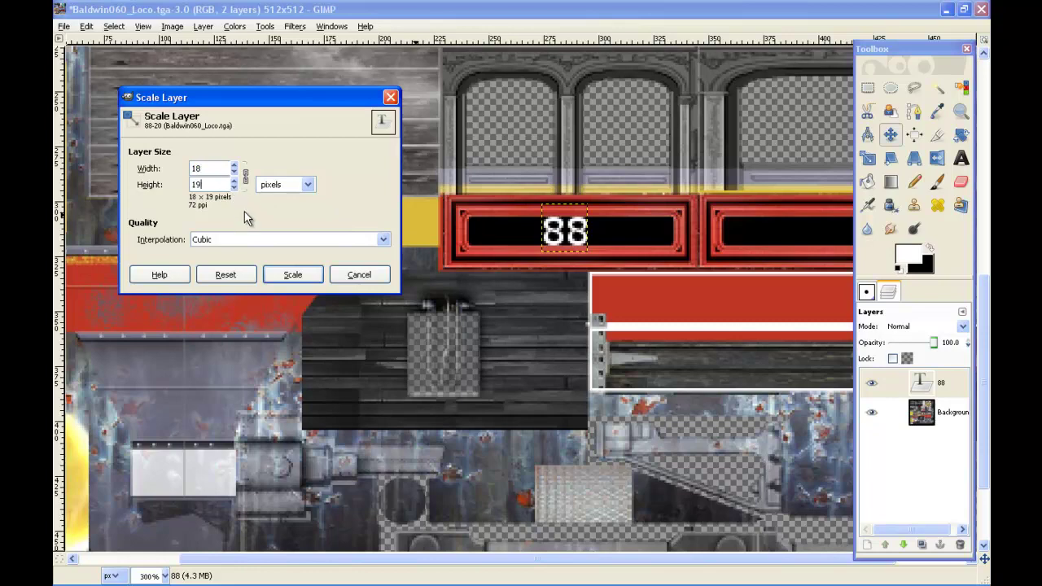
click(291, 274)
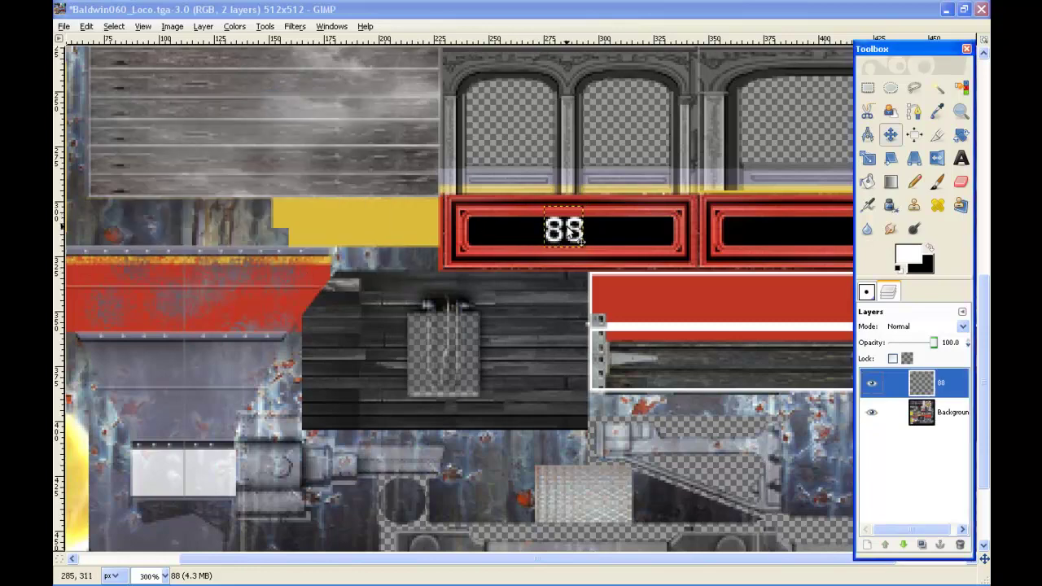
drag(577, 233, 579, 237)
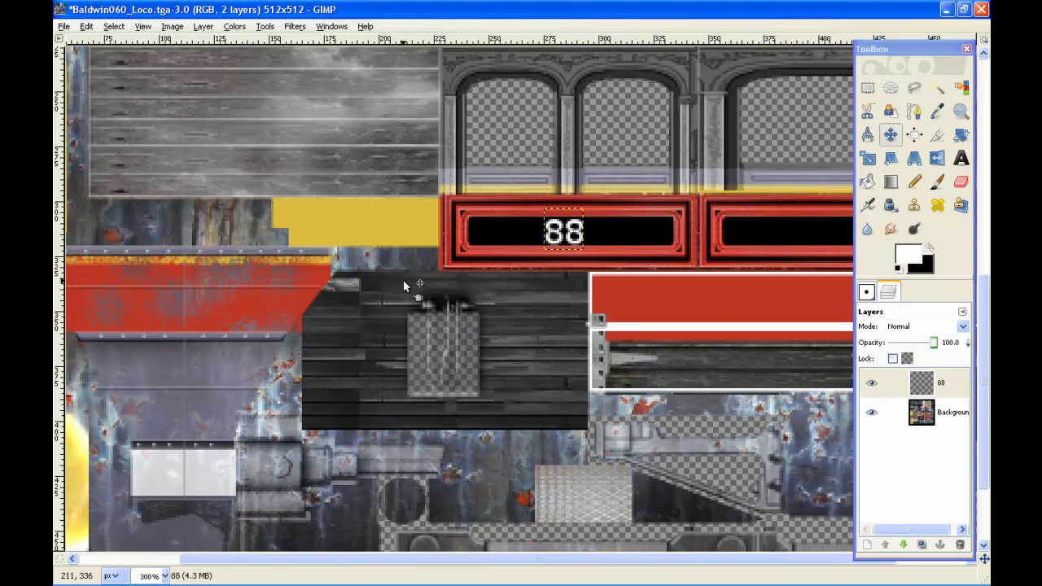
Narrow the 88 layer to 16 px wide and merge it down into the Background
right_click(916, 381)
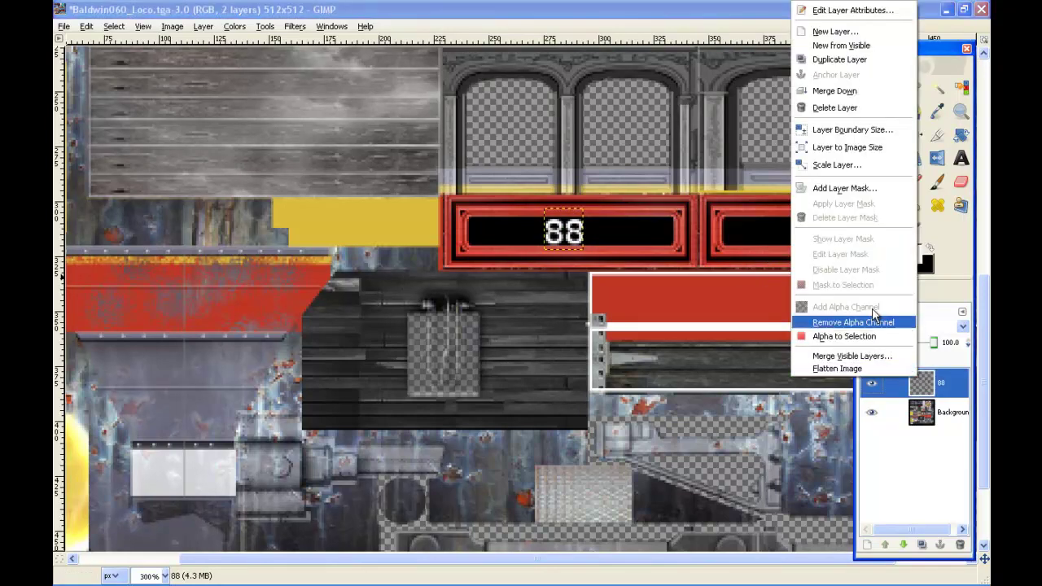
click(837, 164)
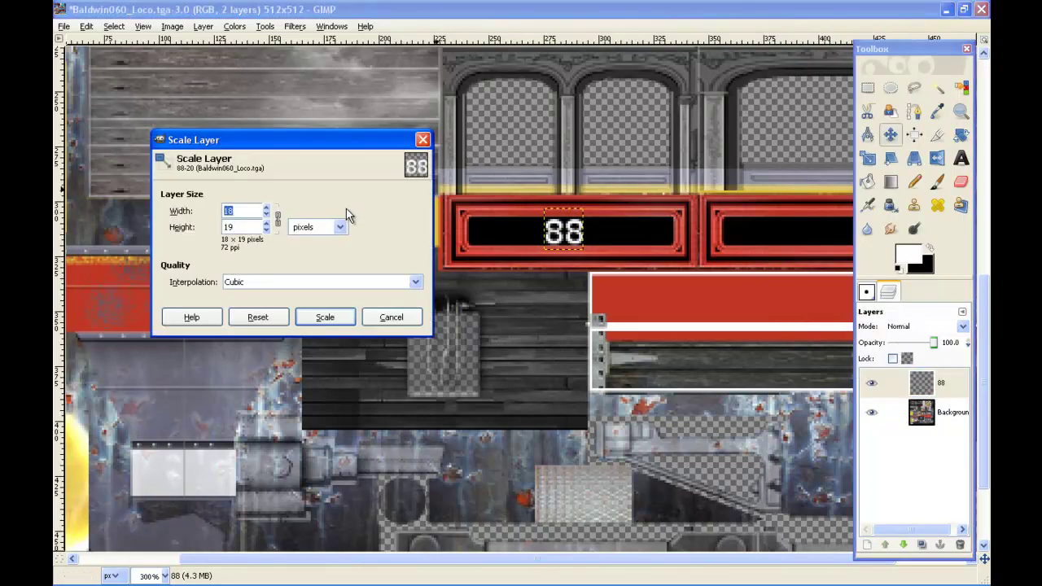
text(16)
click(318, 318)
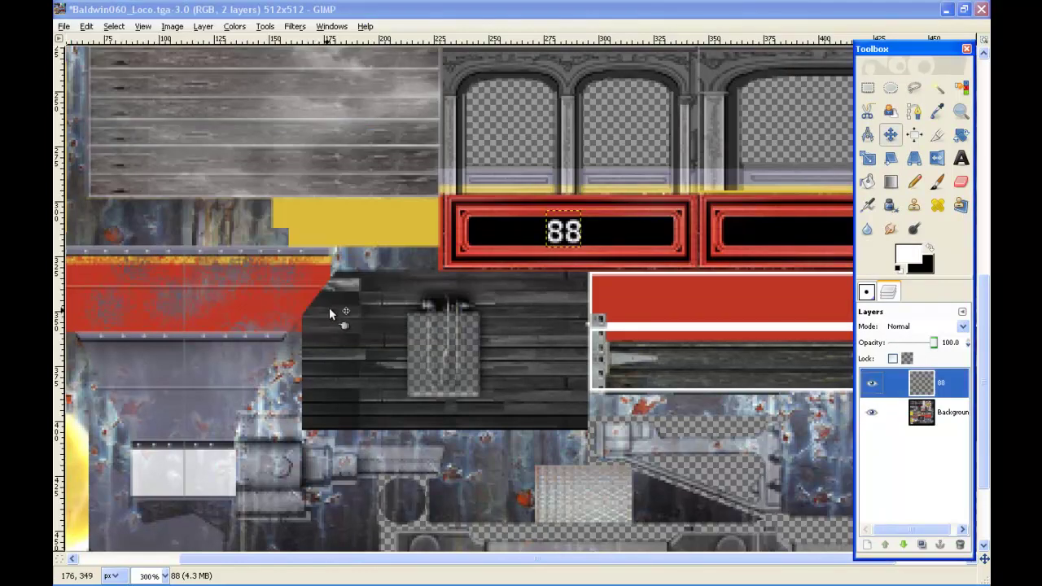
right_click(920, 380)
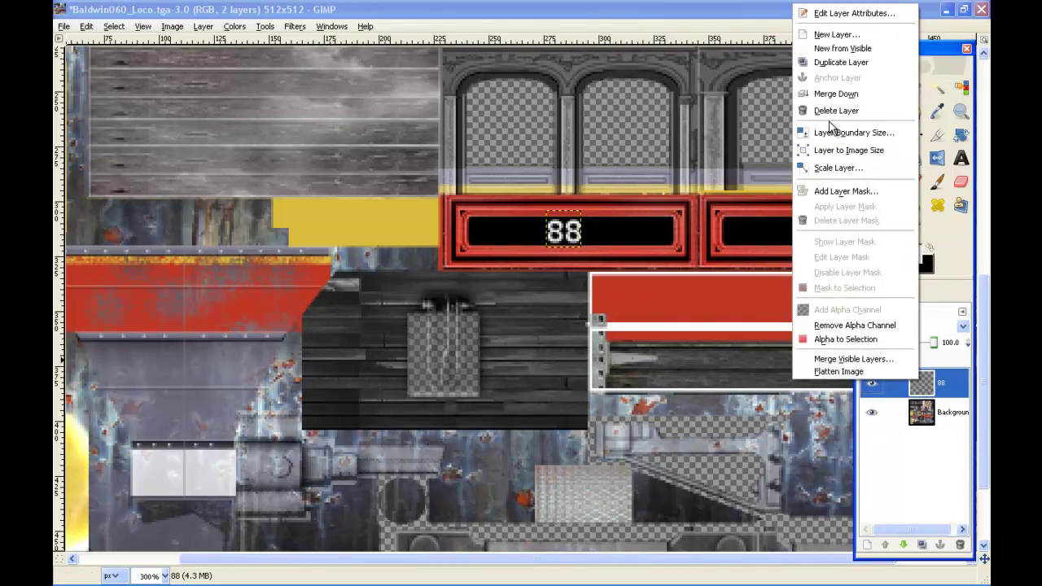
click(825, 96)
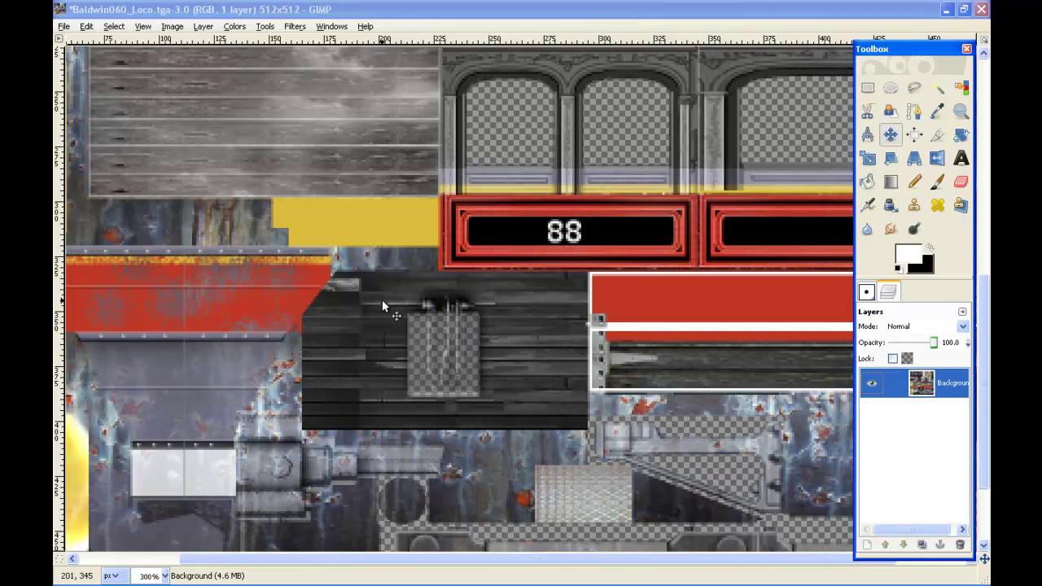
drag(447, 560, 519, 560)
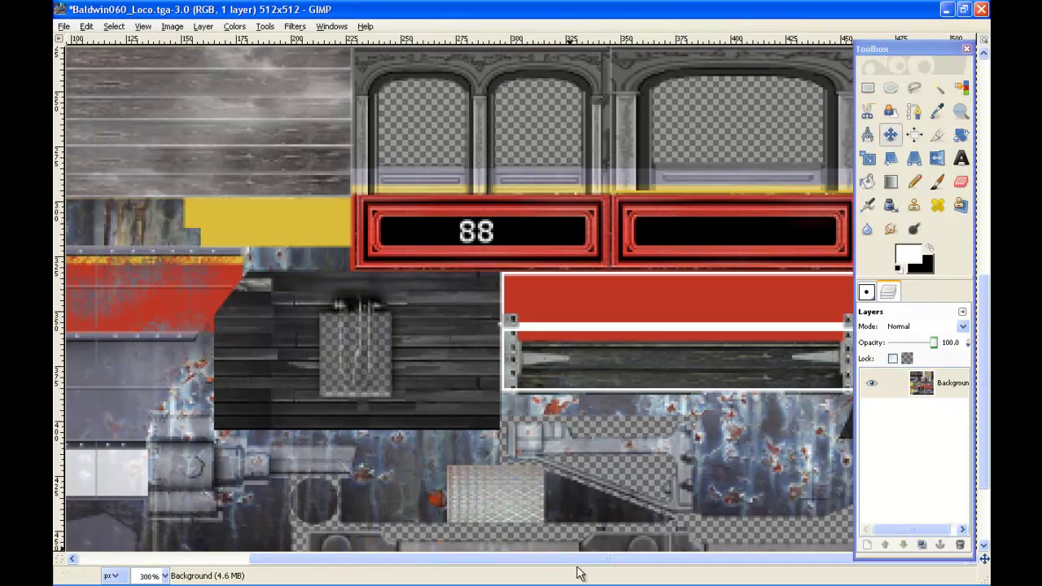
drag(581, 563, 228, 552)
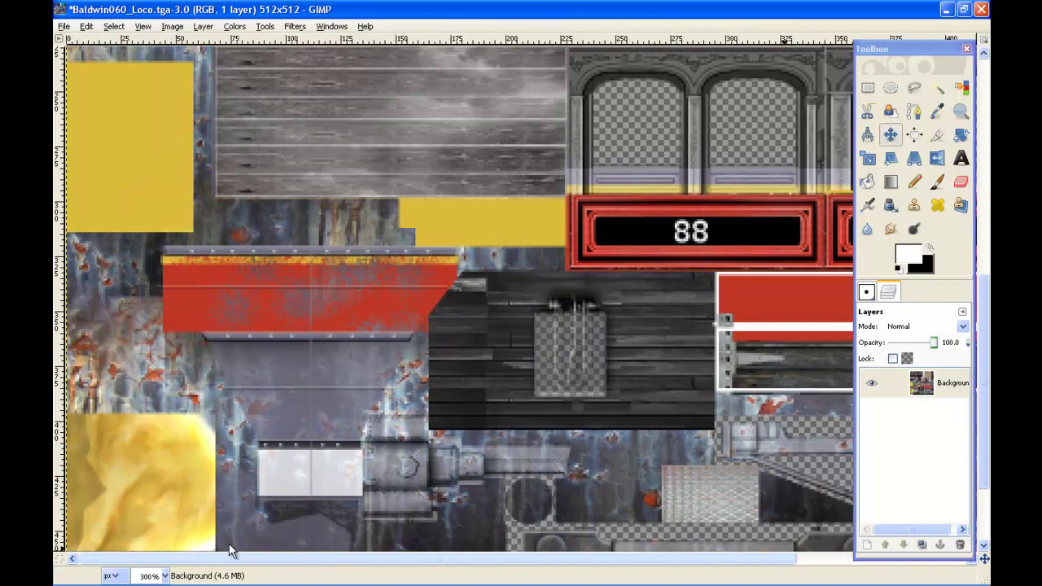
drag(390, 572, 511, 565)
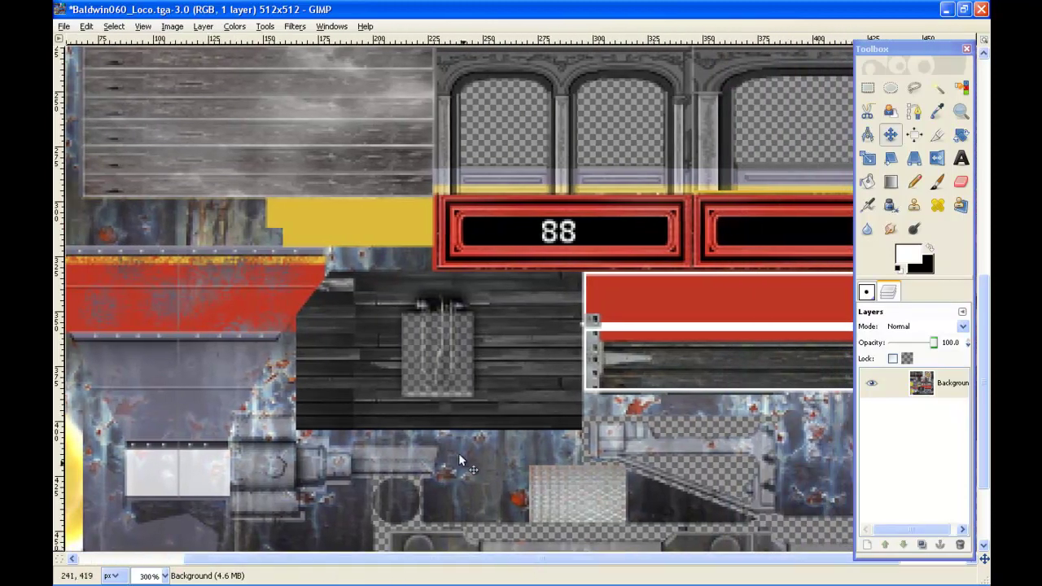
scroll(427, 409, down, 3)
scroll(392, 358, up, 6)
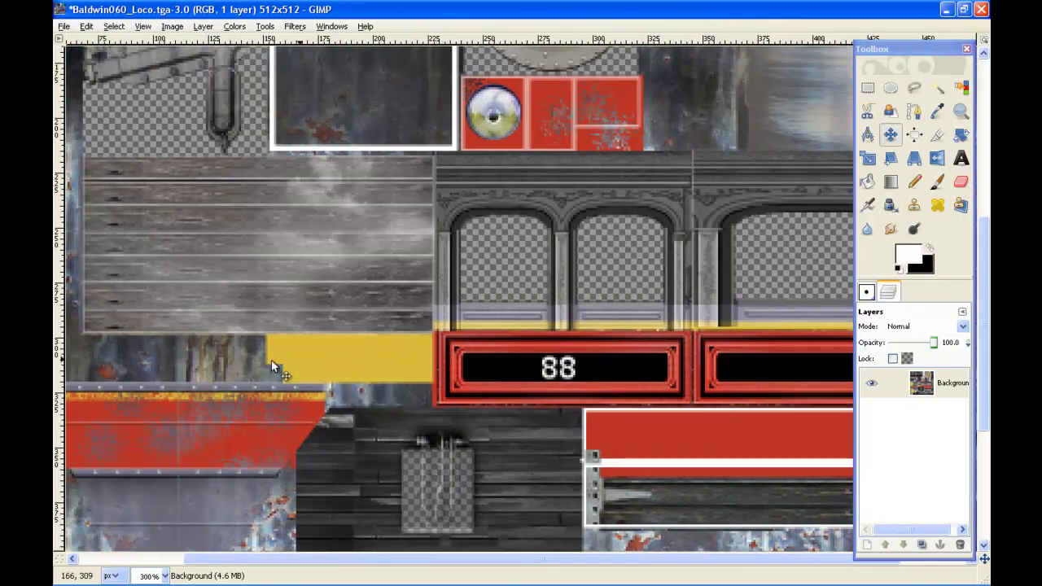
scroll(402, 364, up, 9)
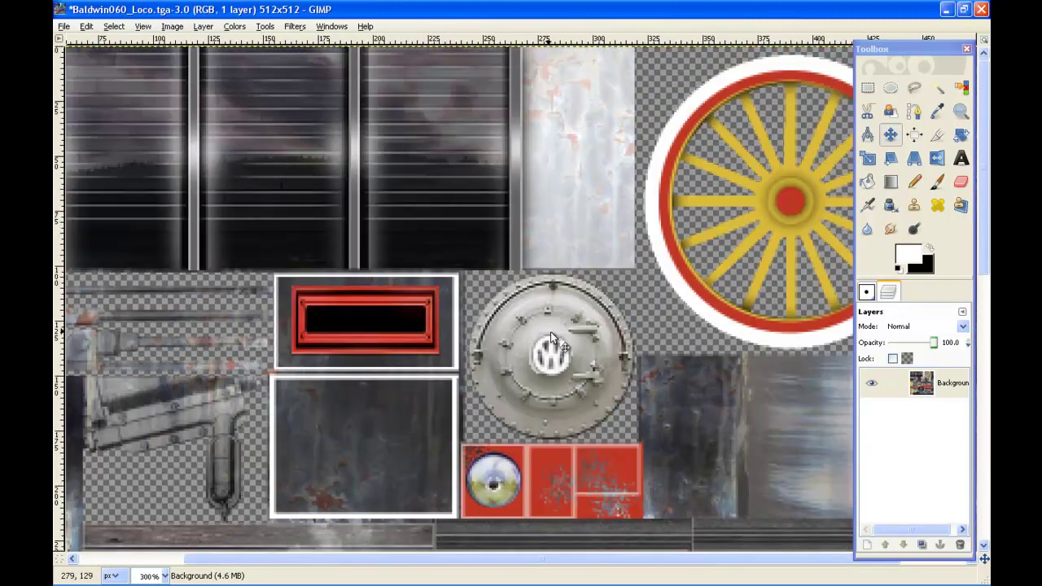
scroll(514, 350, down, 9)
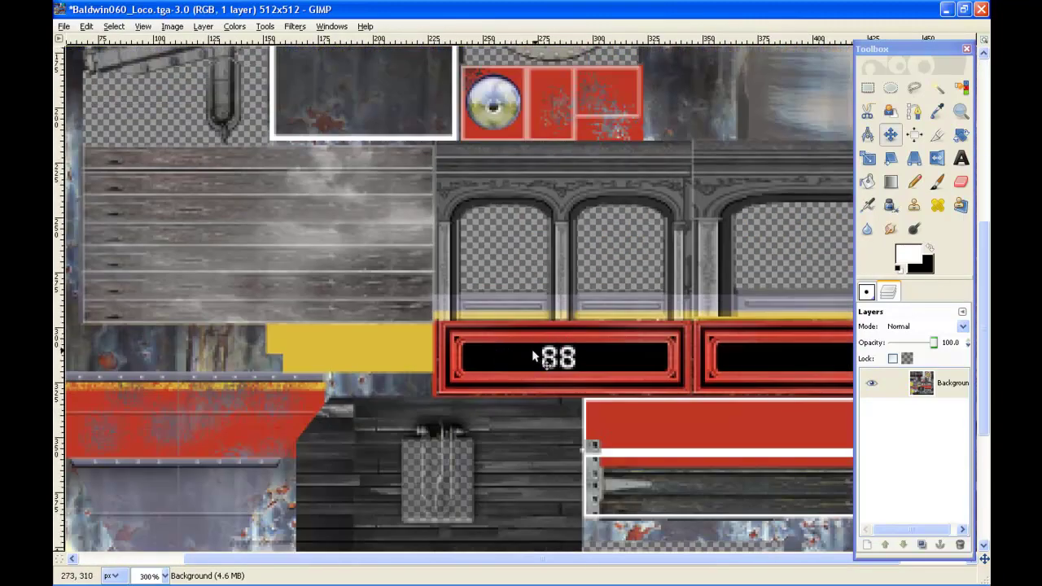
scroll(473, 357, up, 9)
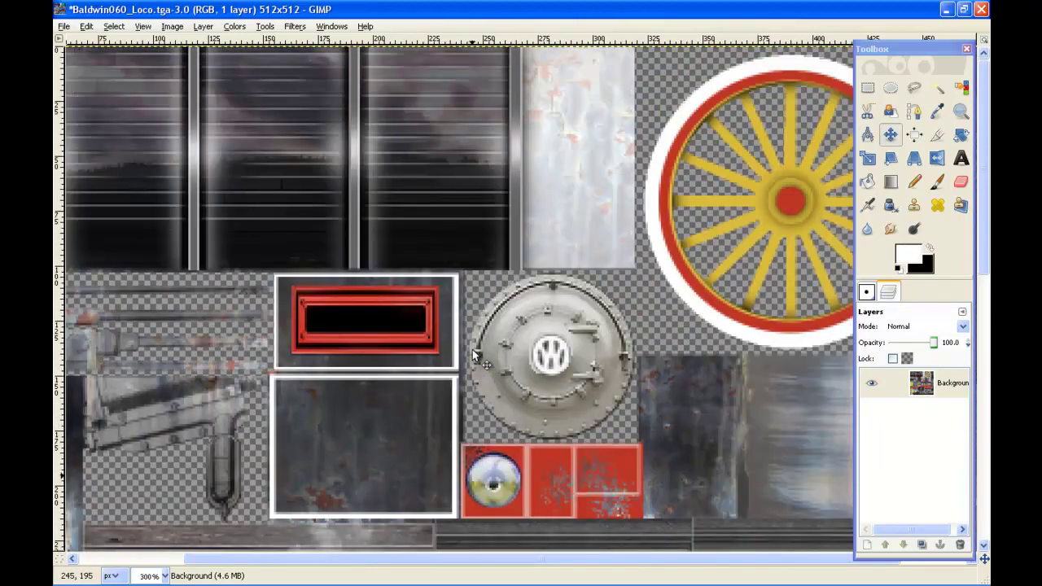
Save the image as Baldwin060_Loco_OM.tga in the TrainSkin folder
click(64, 27)
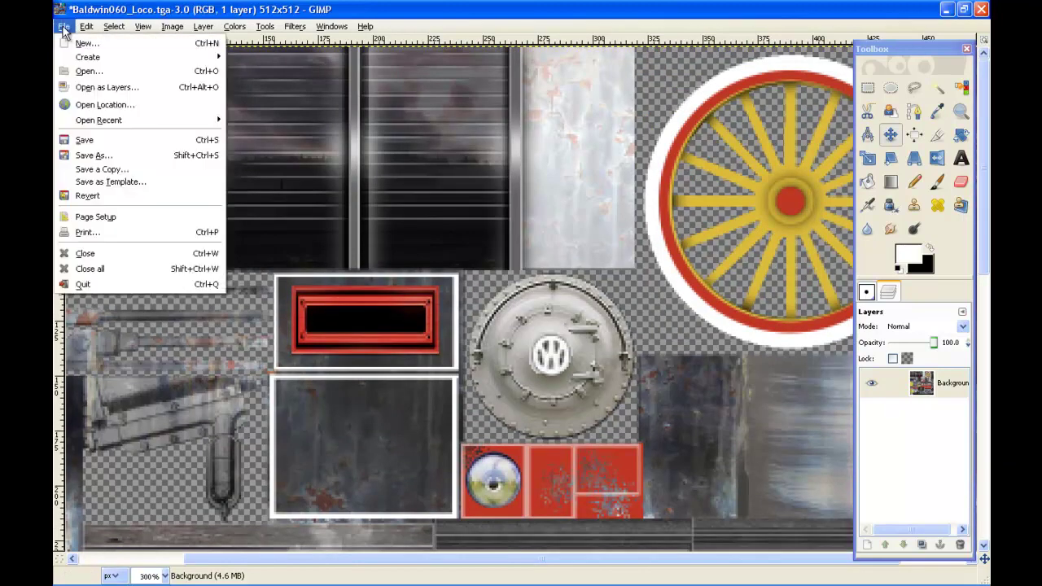
click(94, 155)
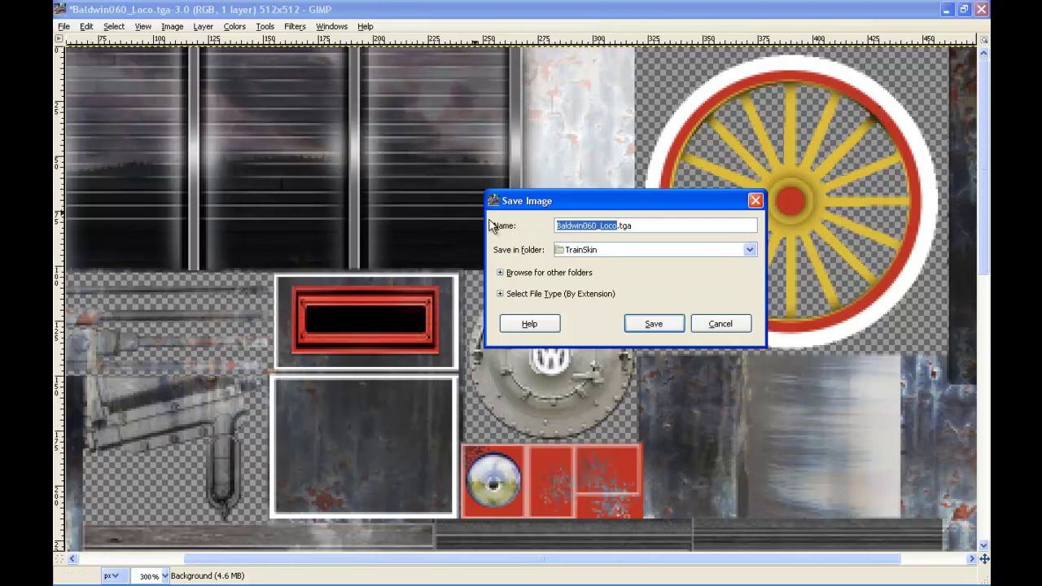
key(Right)
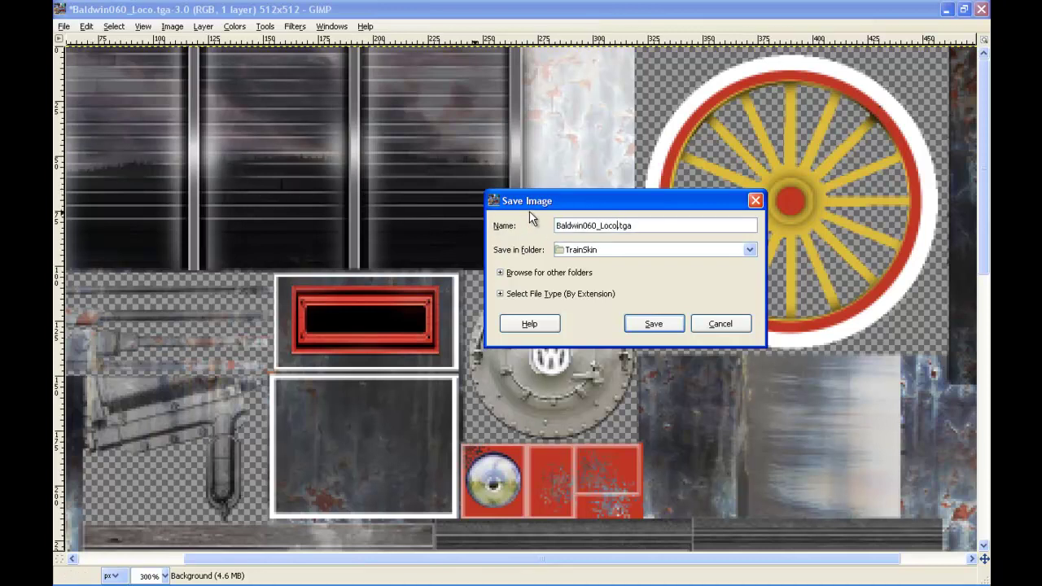
text(_OM)
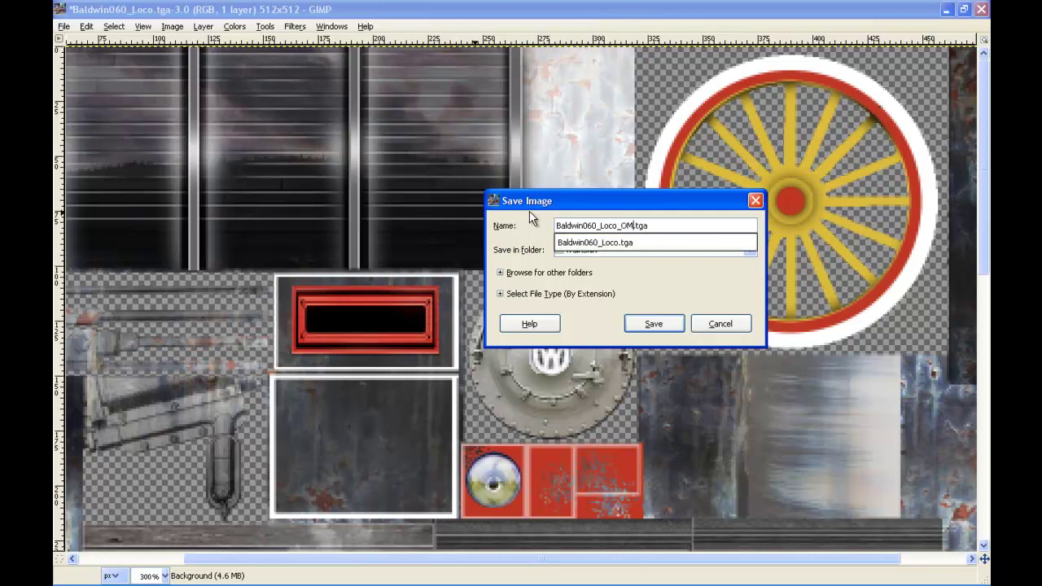
click(662, 325)
click(651, 323)
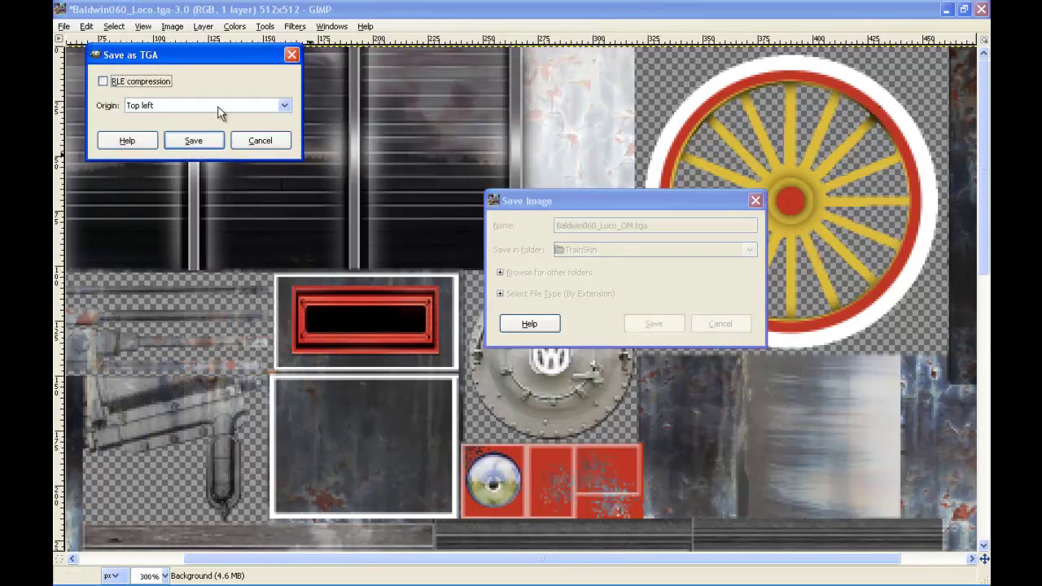
Write the TGA with RLE compression off and origin set to Top left
click(122, 80)
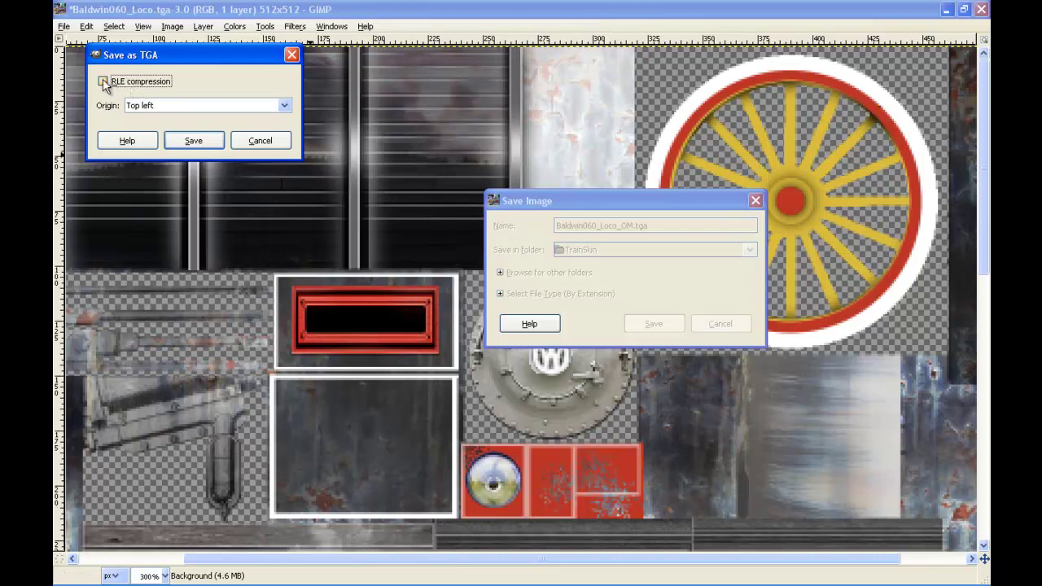
click(285, 107)
click(236, 123)
click(102, 81)
click(284, 106)
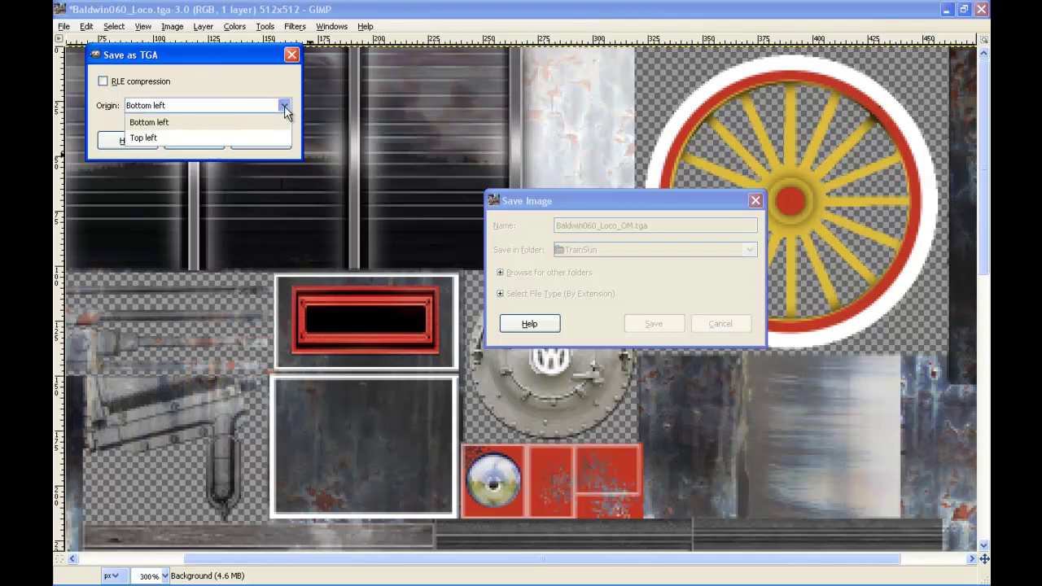
click(185, 139)
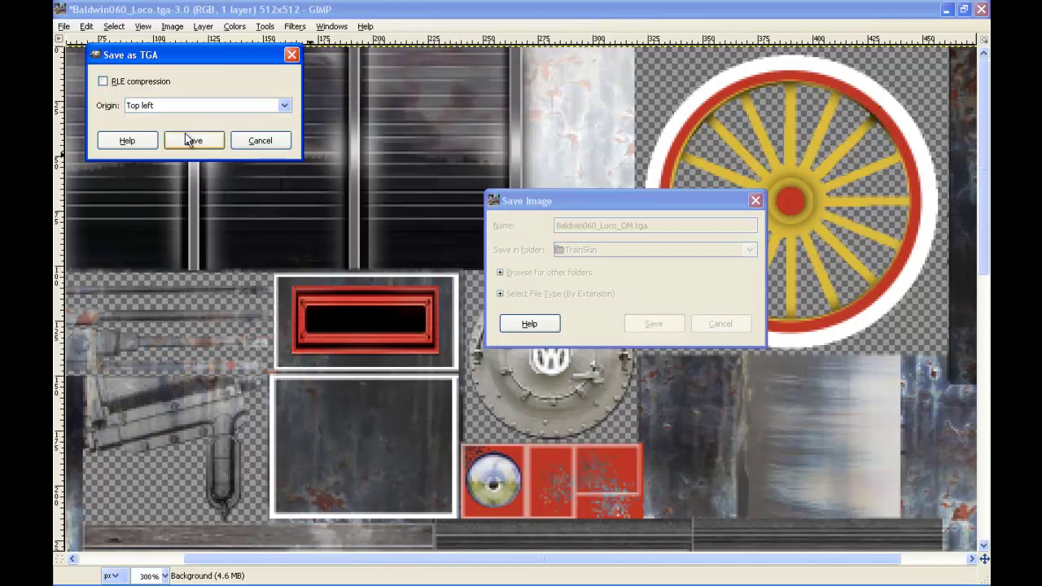
click(198, 139)
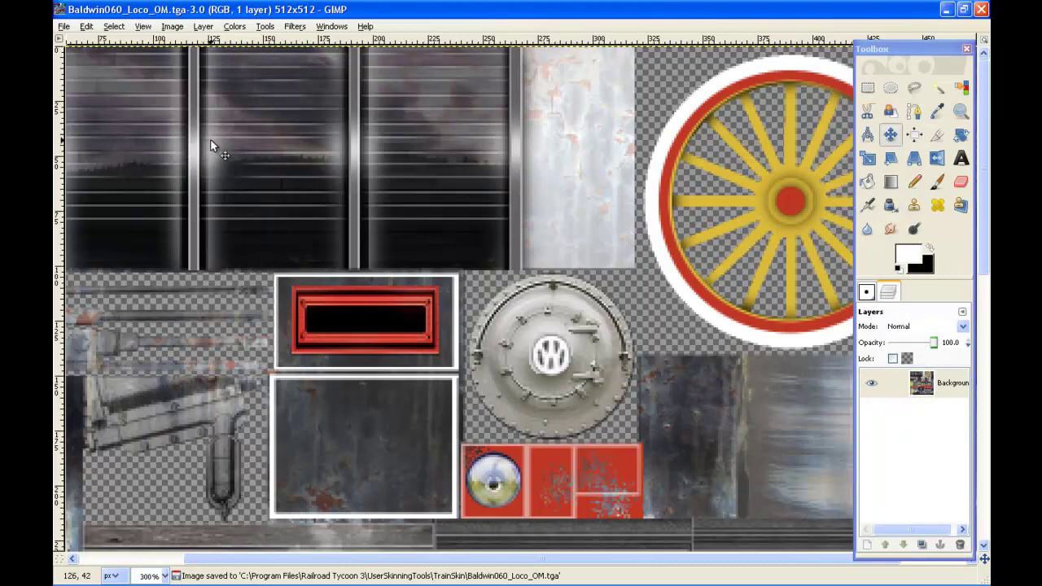
Close the saved loco image and minimize GIMP and My Pictures to reveal TrainSkin
key(ctrl+w)
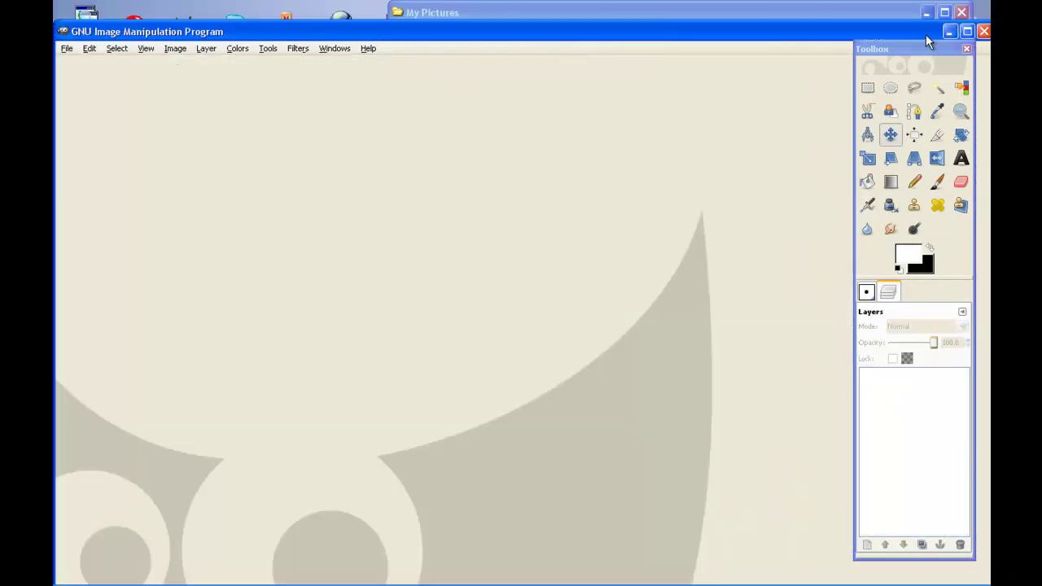
click(949, 32)
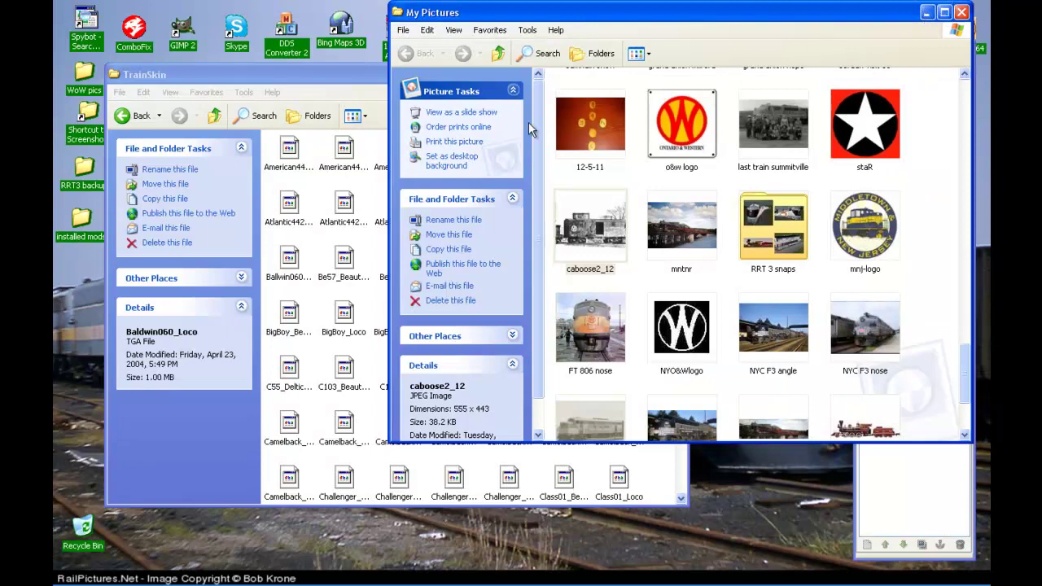
click(926, 13)
Select Baldwin060_Tender in TrainSkin, switching between GIMP and Explorer via the taskbar
scroll(540, 266, down, 3)
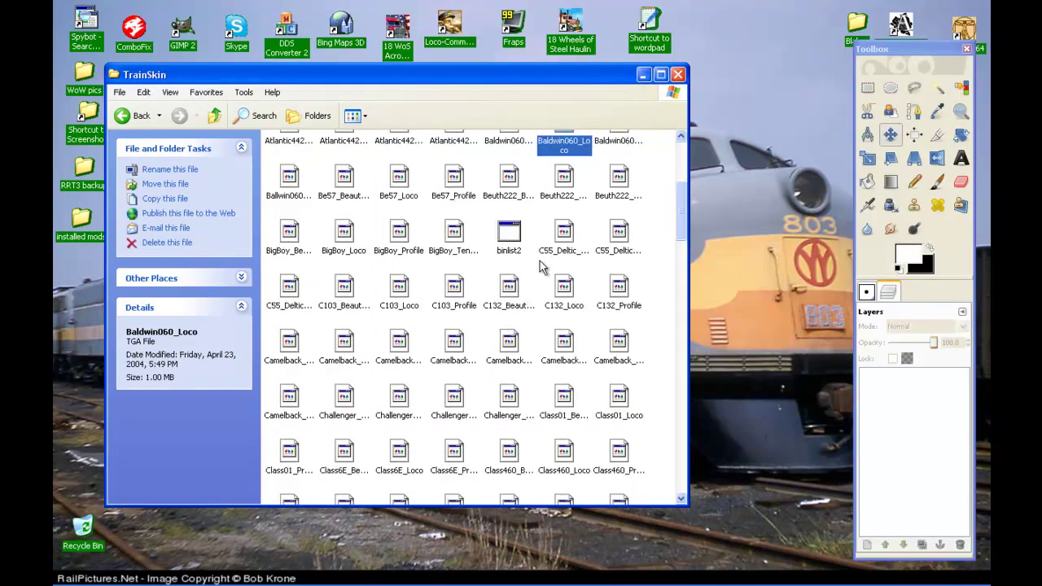
scroll(540, 266, up, 3)
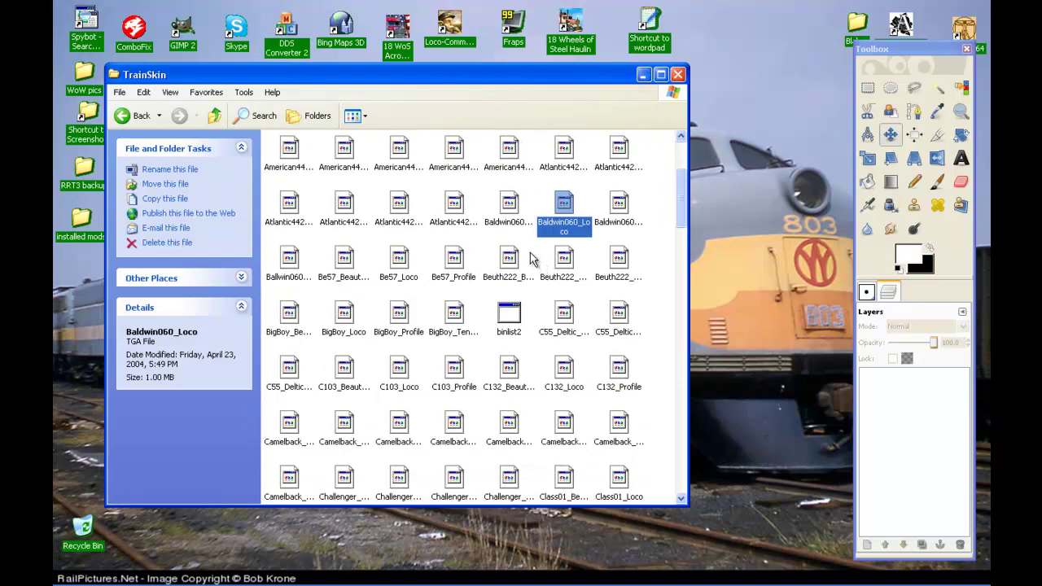
click(630, 210)
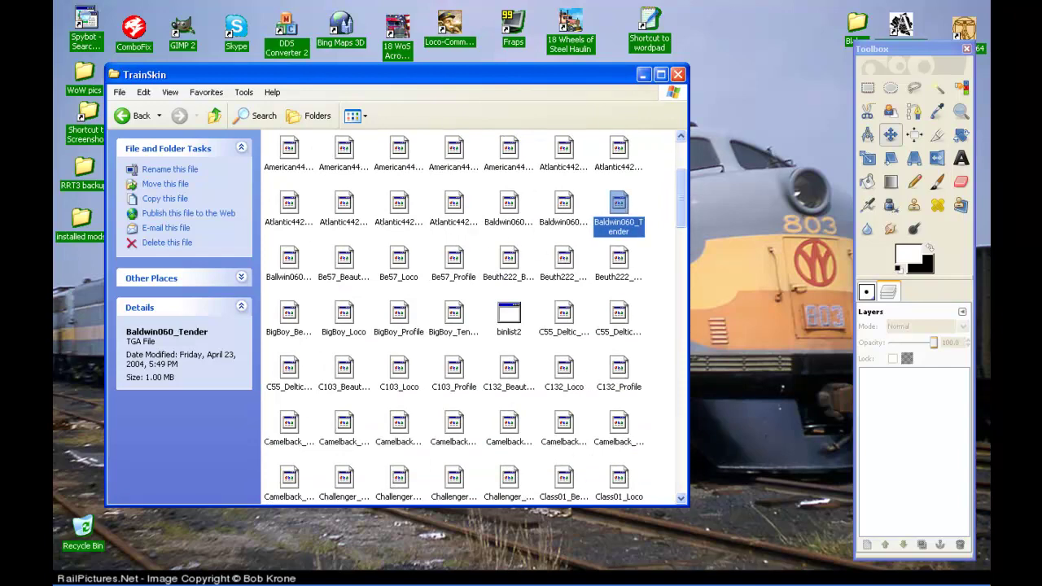
click(771, 576)
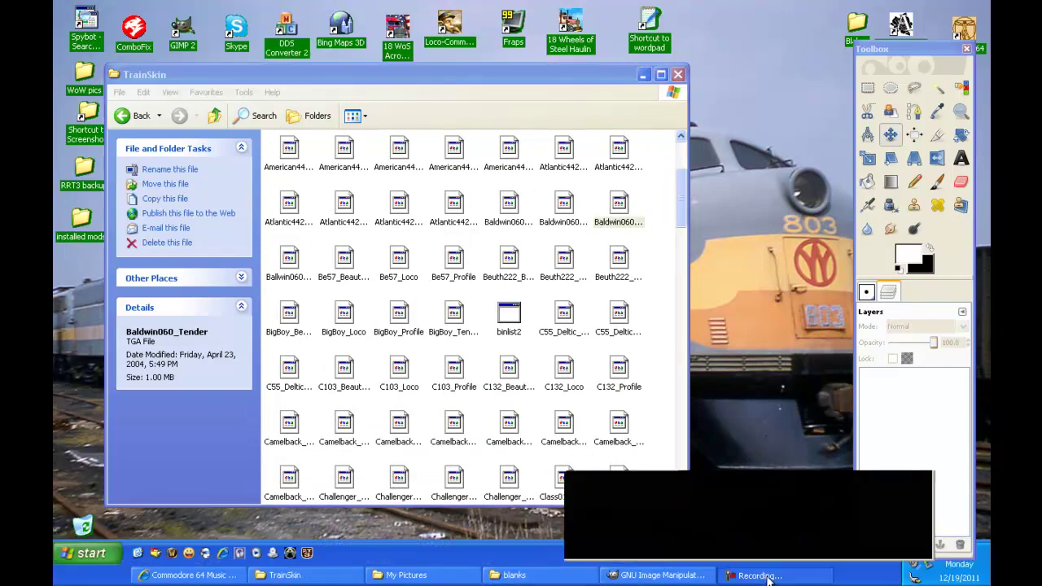
click(772, 576)
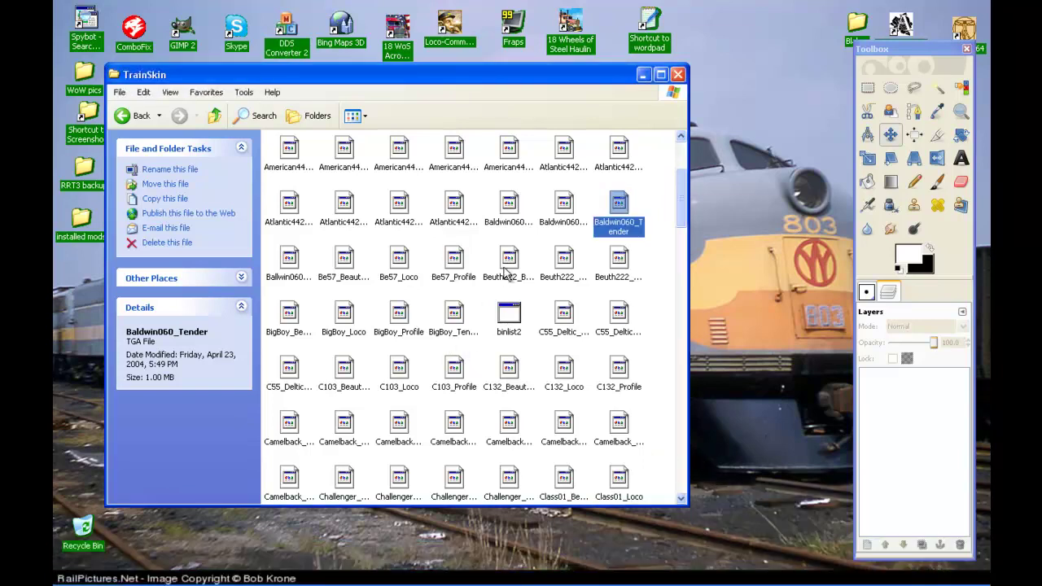
mouse_move(300, 578)
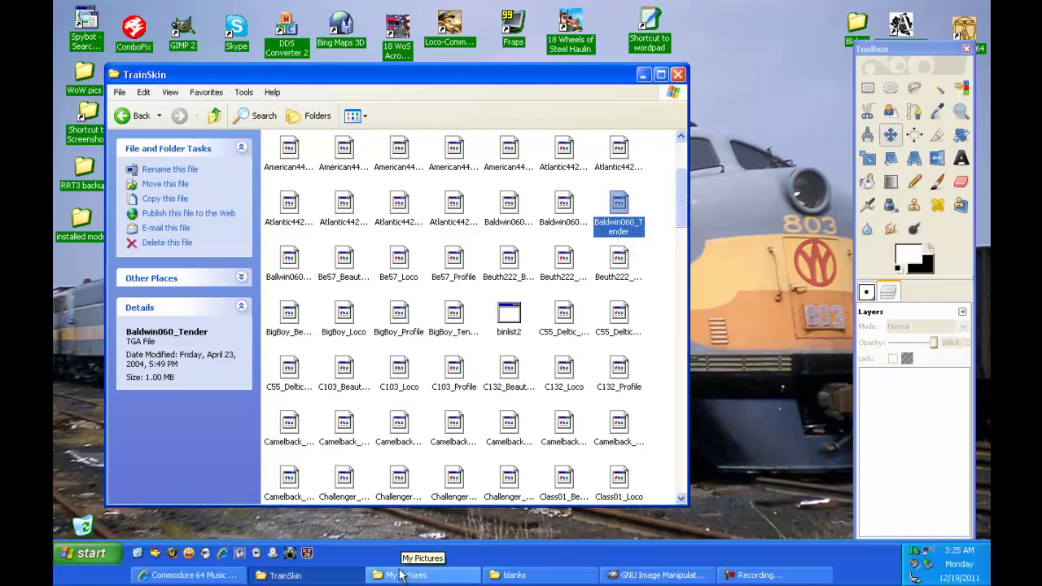
click(643, 575)
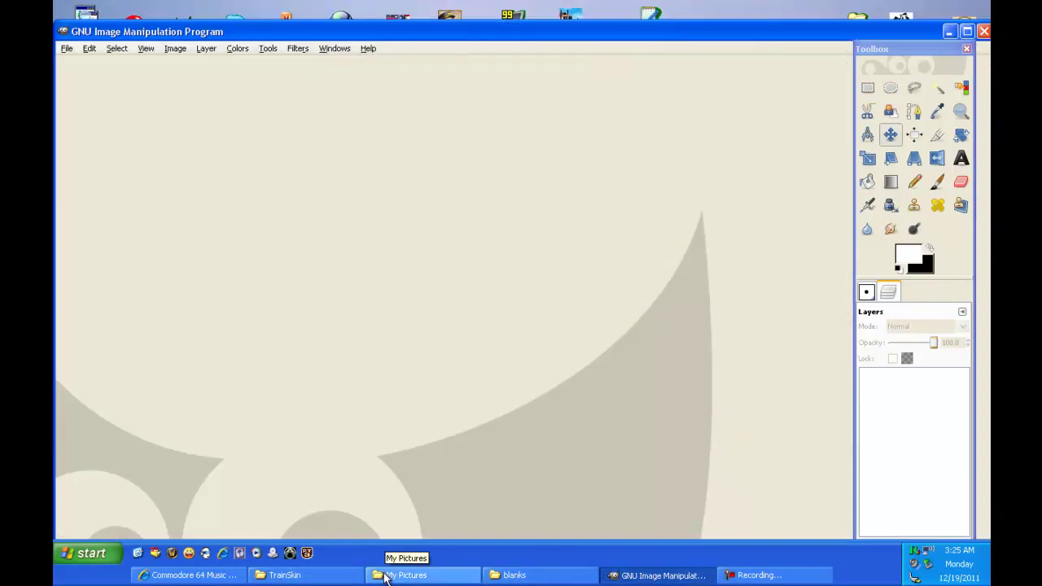
click(330, 576)
Drag Baldwin060_Tender into GIMP and zoom in on the striped riveted side panel
drag(620, 213, 721, 272)
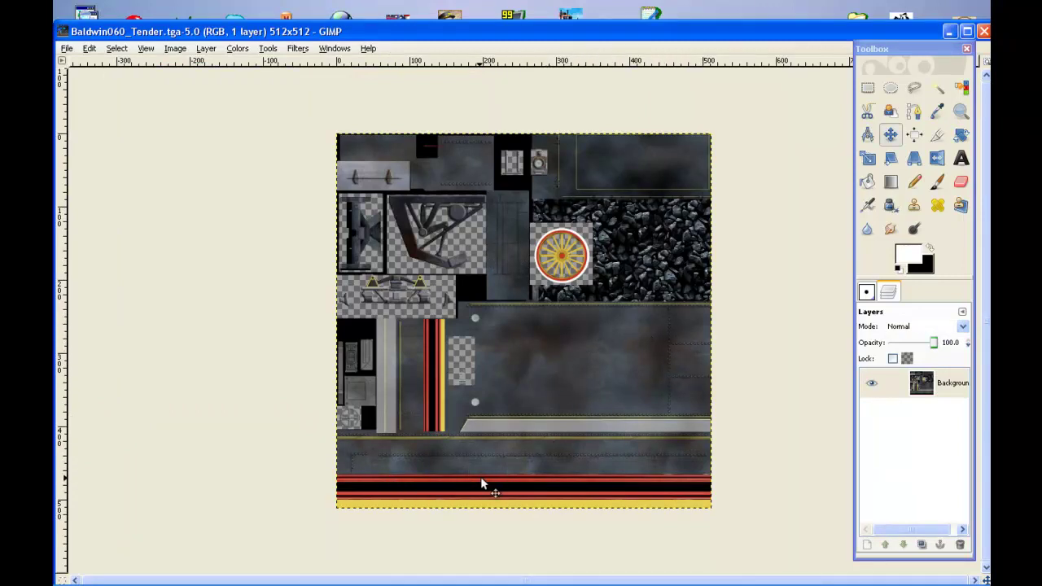
click(958, 115)
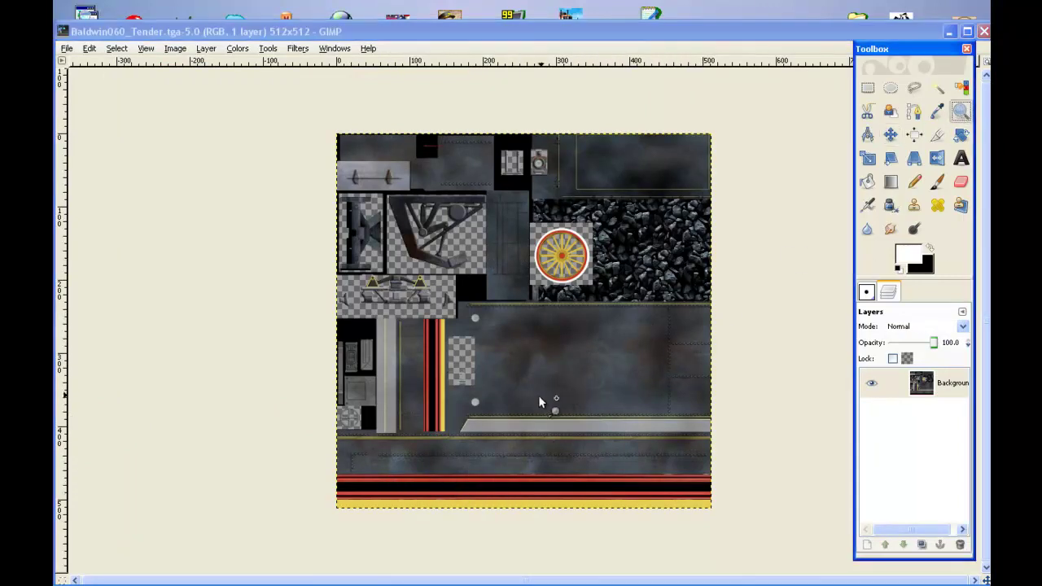
click(494, 451)
click(494, 451)
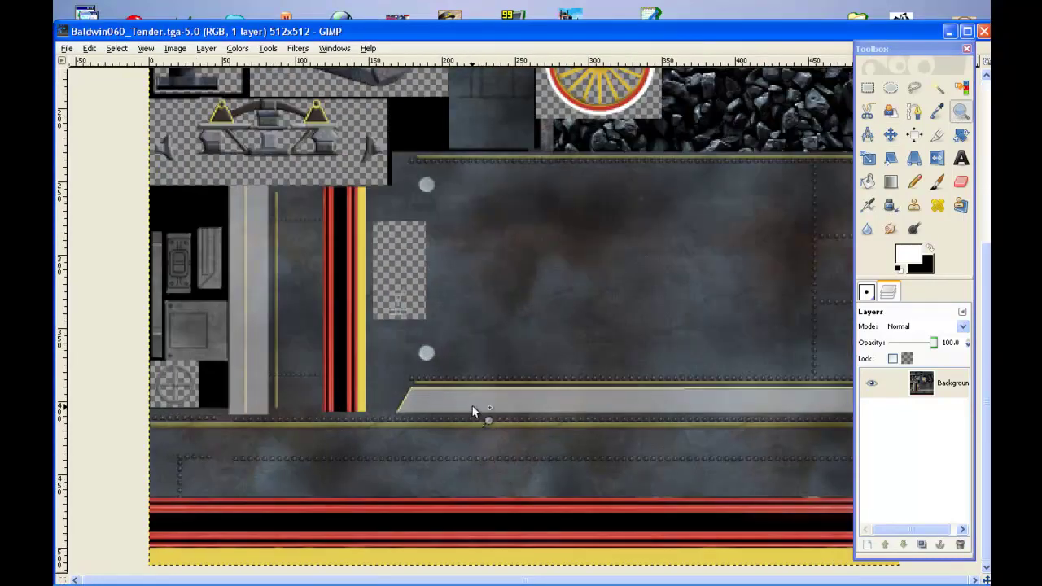
click(474, 417)
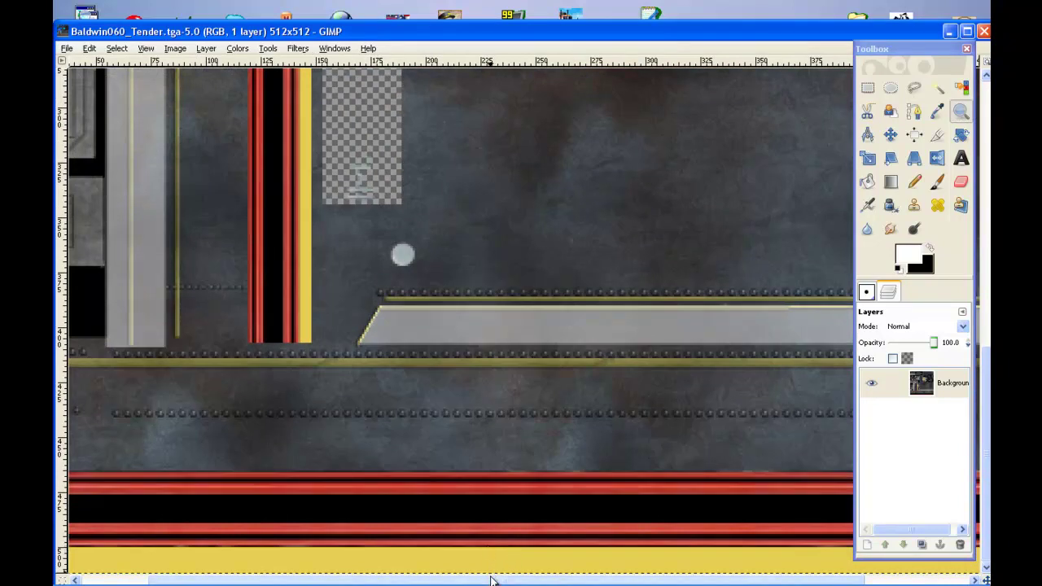
drag(497, 579, 600, 580)
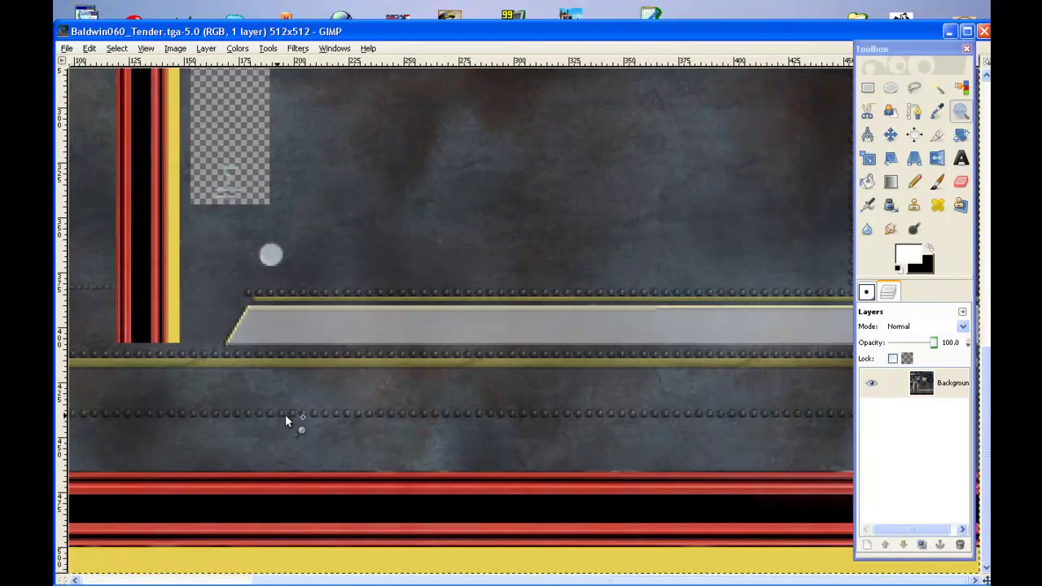
ctrl+click(469, 412)
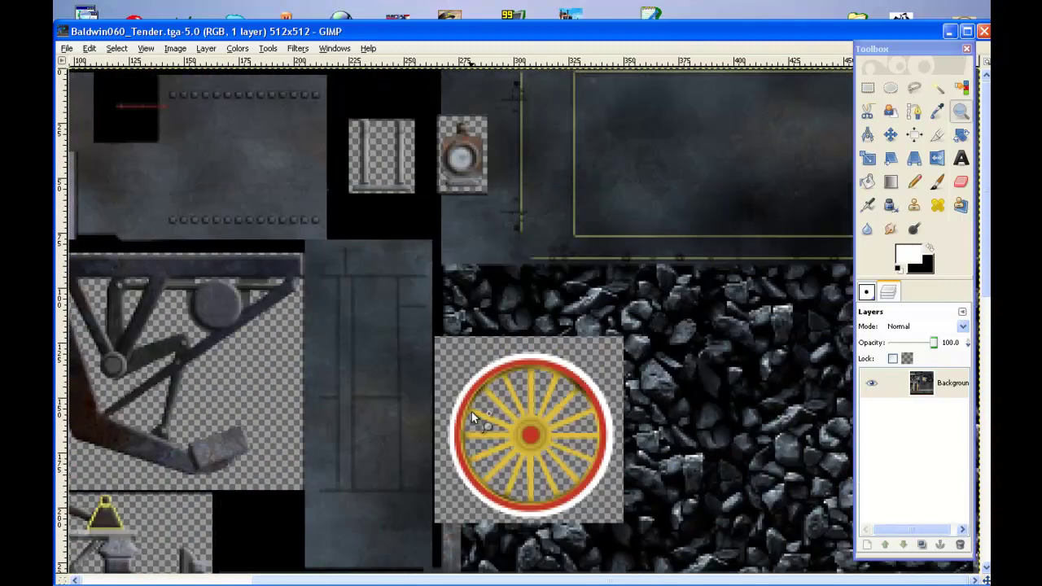
scroll(472, 415, down, 10)
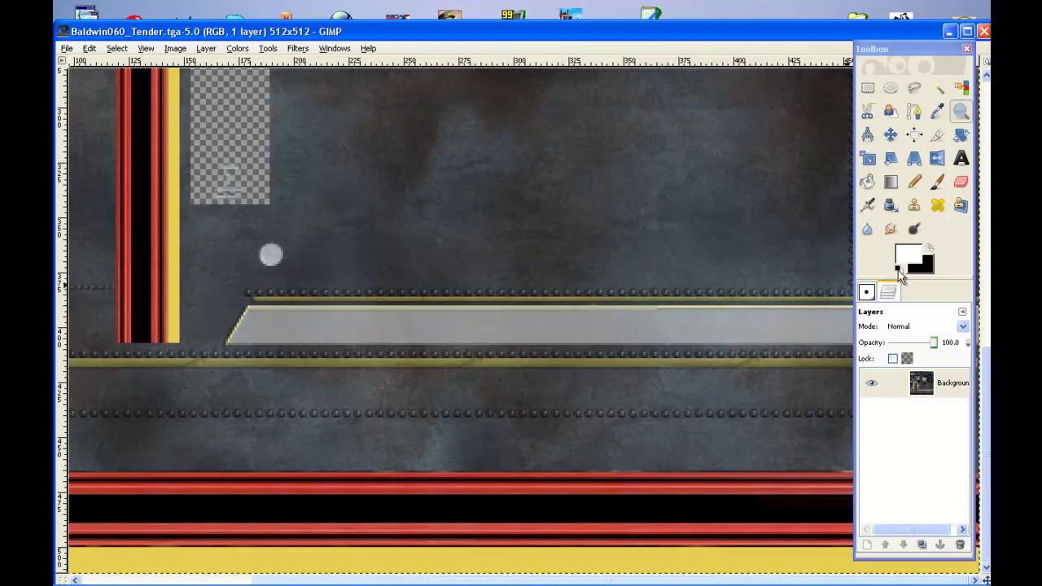
Choose the Clipboard brush, the Pencil tool and the small Circle (01) brush
click(868, 293)
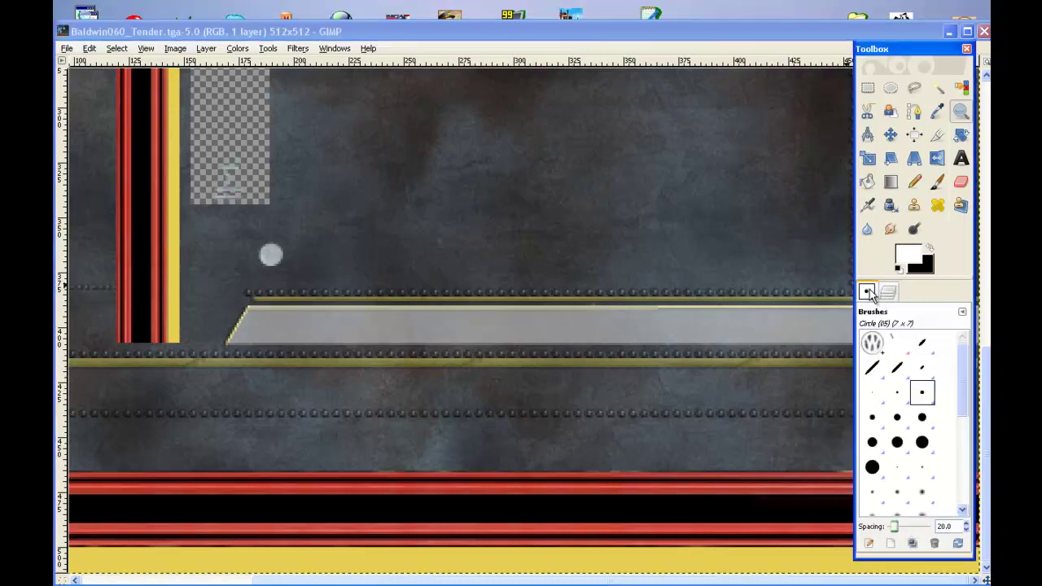
click(873, 343)
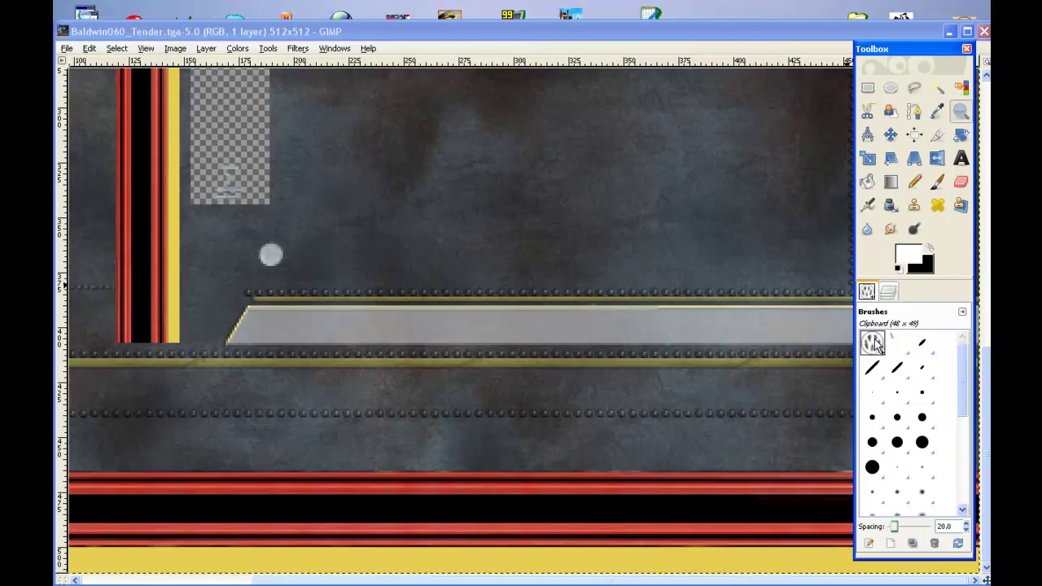
click(914, 182)
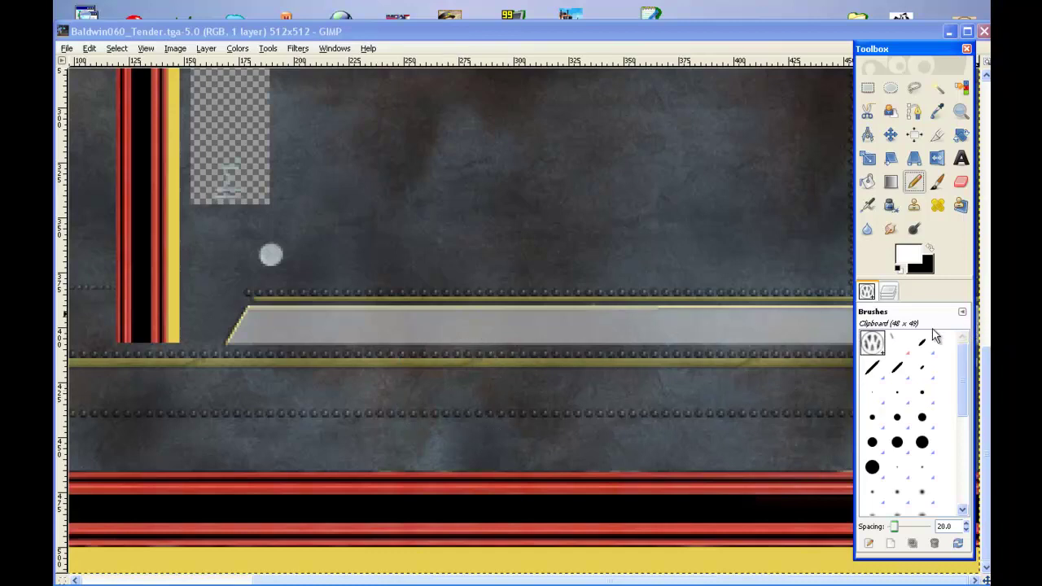
click(872, 392)
Paste the copied W emblem onto the tender's grey side strip via Edit > Paste
right_click(572, 440)
mouse_move(609, 467)
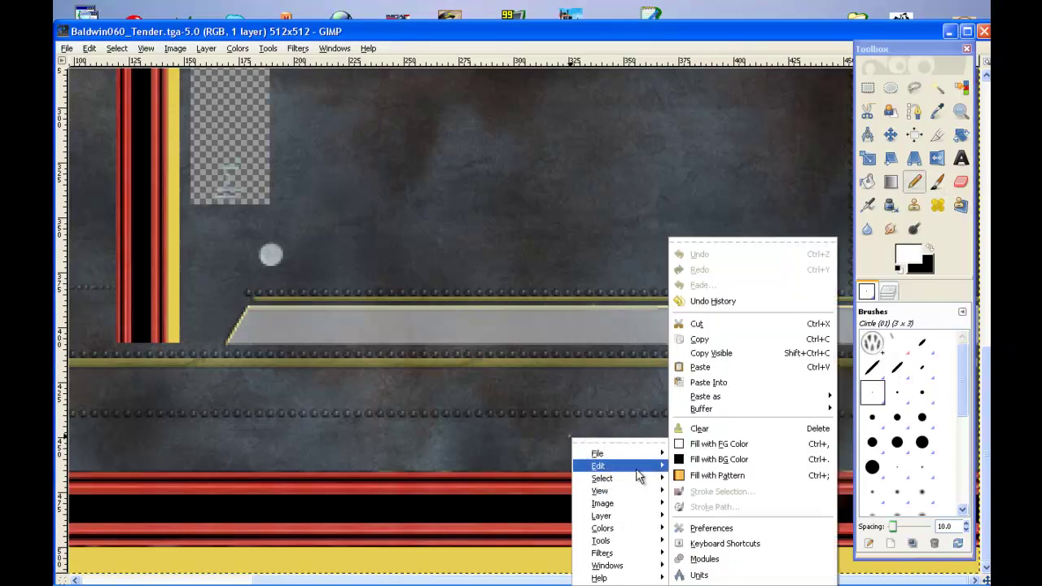
mouse_move(740, 399)
click(728, 368)
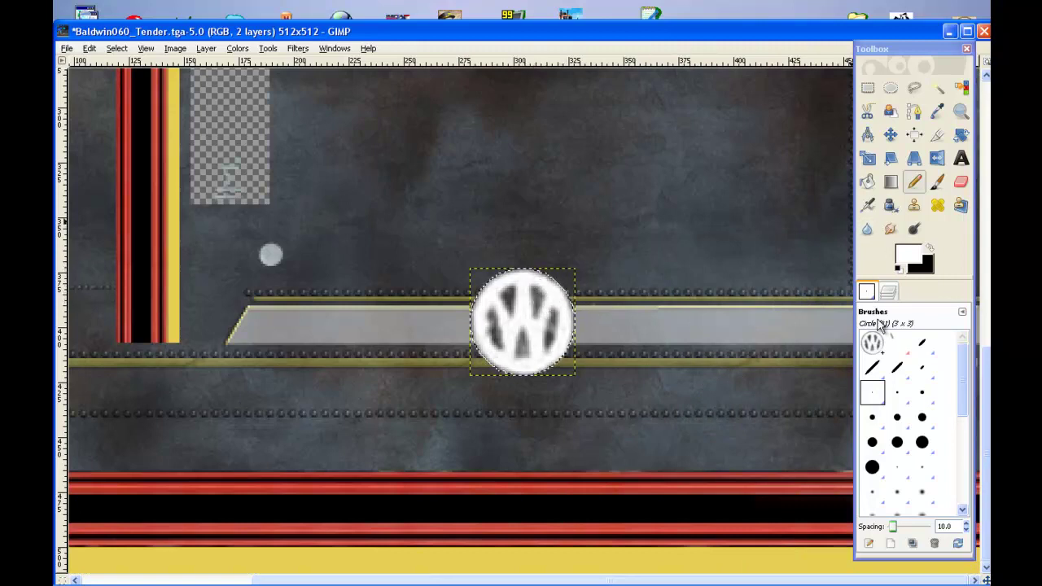
Scale the floating logo to 18×18 px and move it onto the lower riveted panel
click(888, 291)
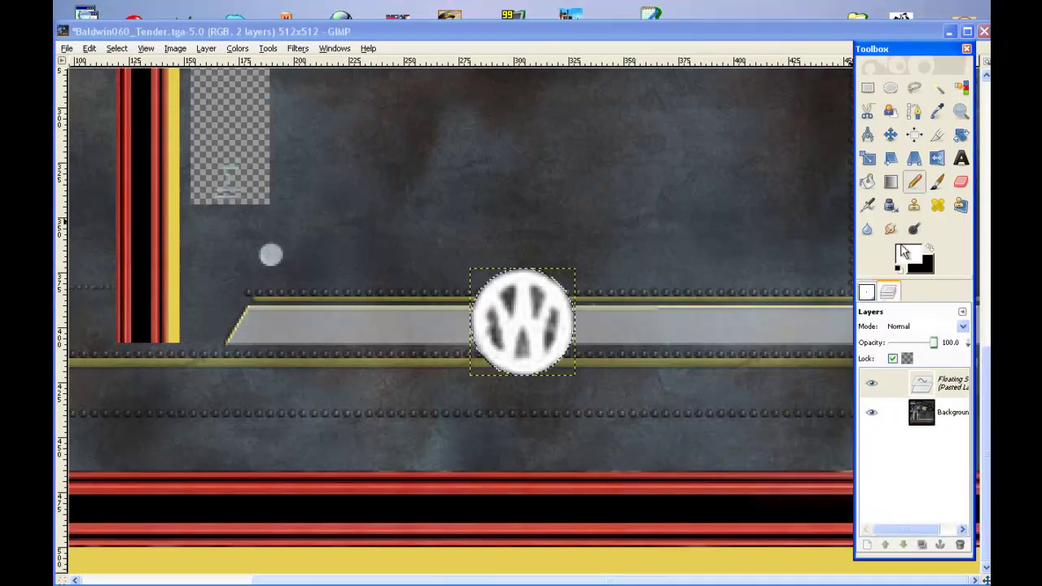
right_click(930, 388)
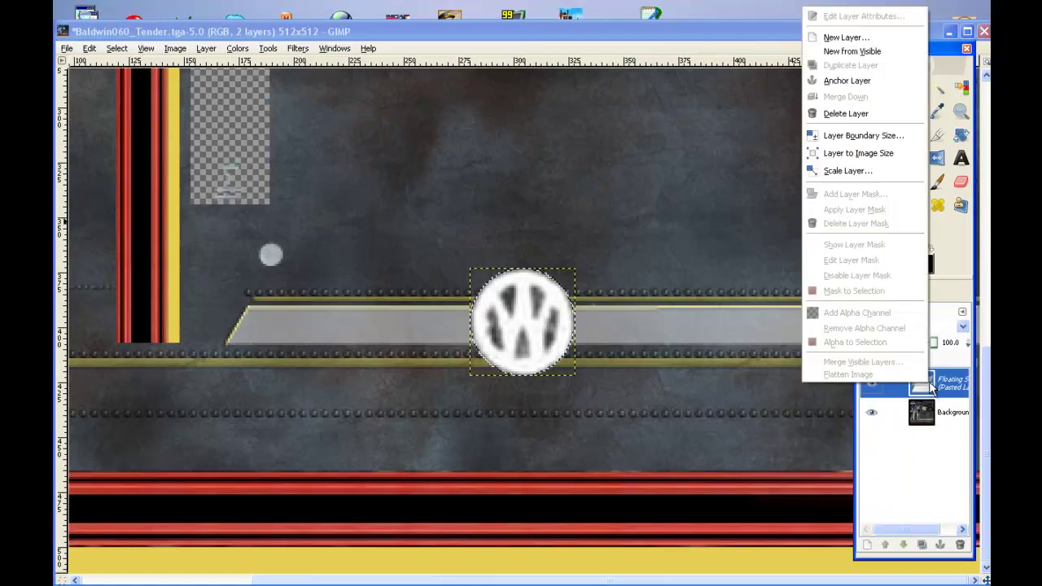
click(861, 170)
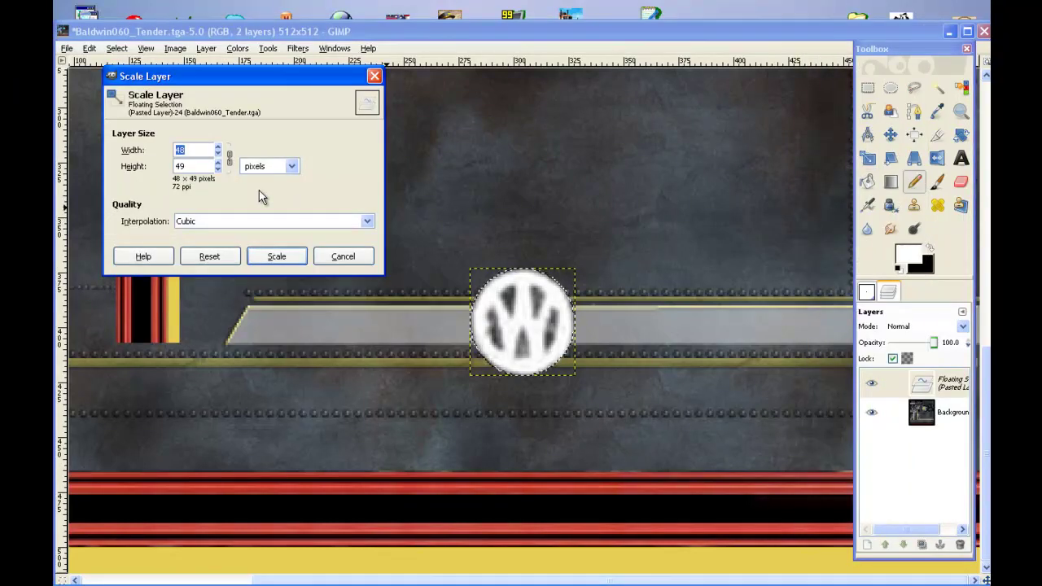
text(18)
click(201, 166)
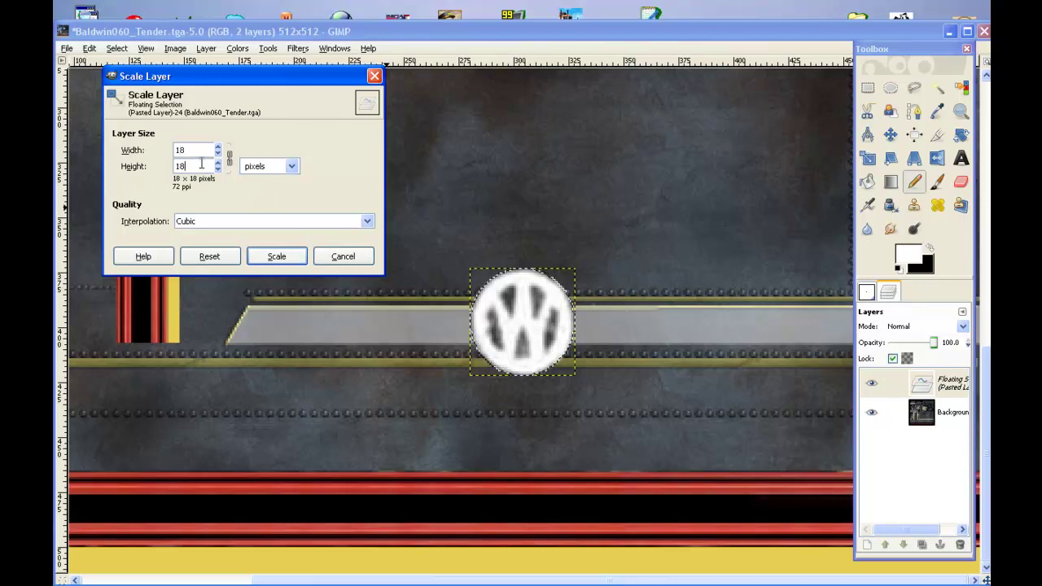
click(274, 256)
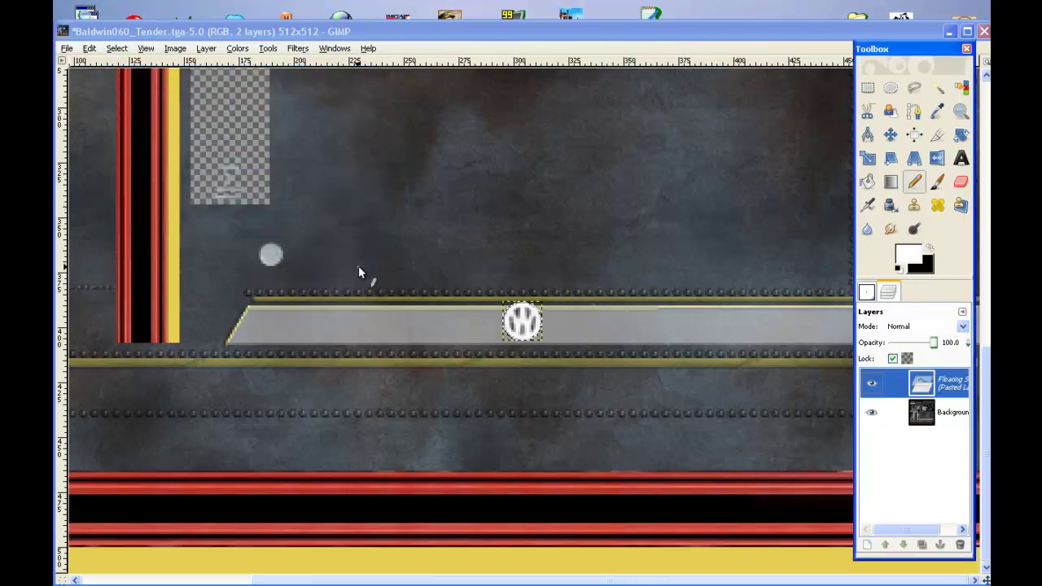
click(890, 135)
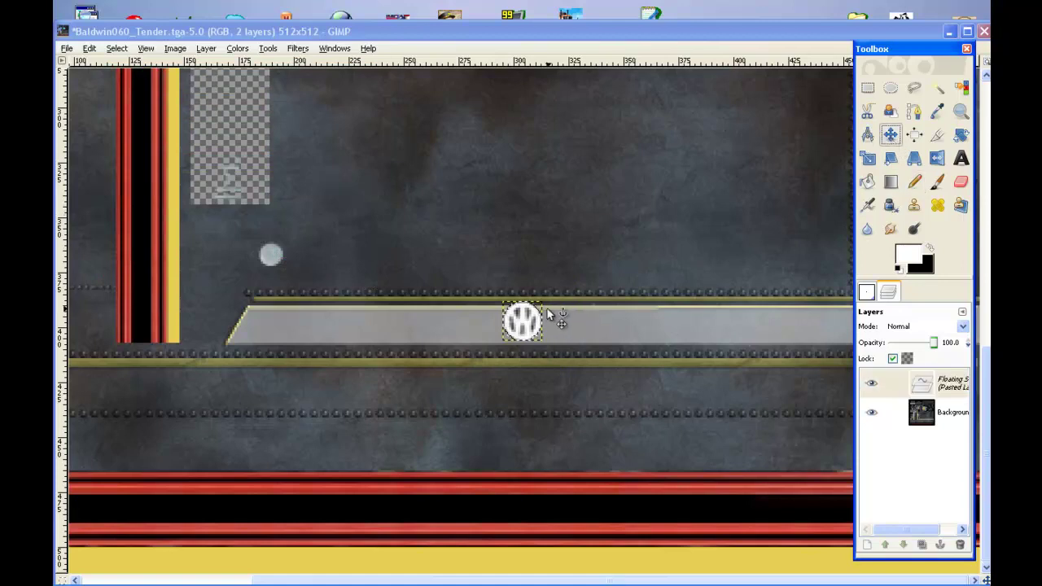
drag(529, 330, 599, 453)
Resize the logo to 25×25 px, then settle on 23 px
right_click(934, 385)
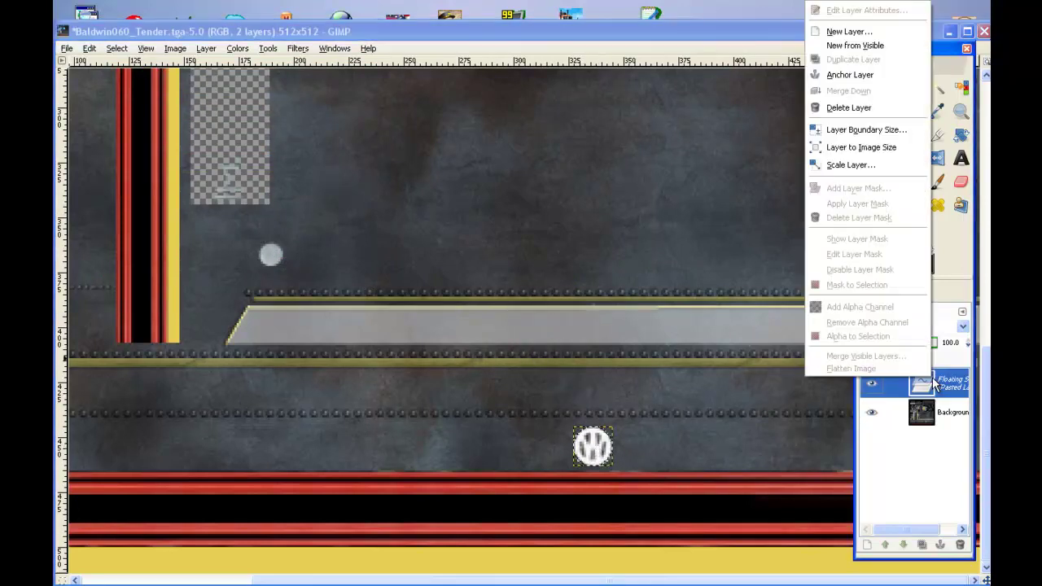
click(848, 167)
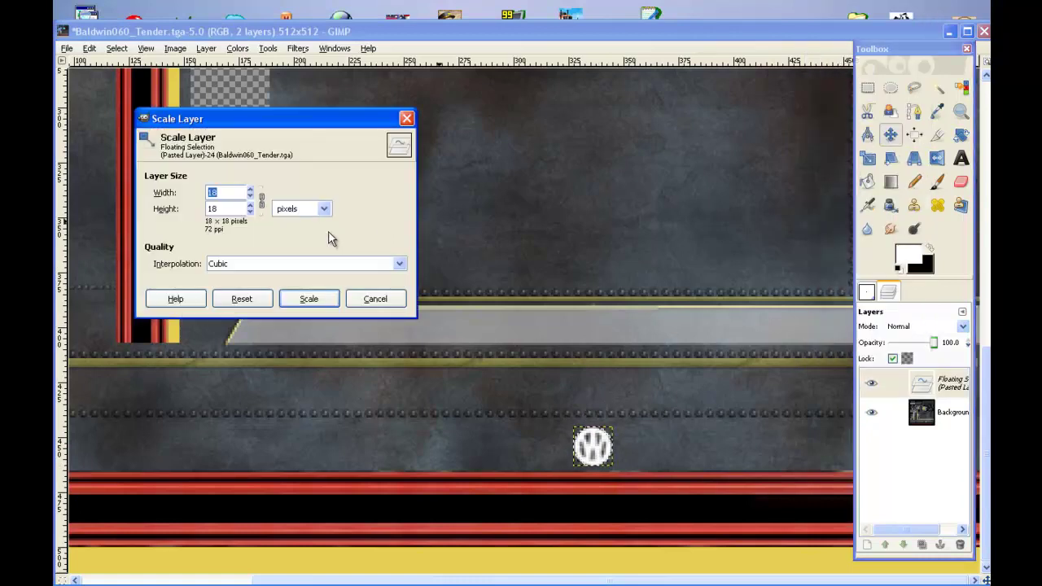
text(25)
click(224, 209)
click(309, 298)
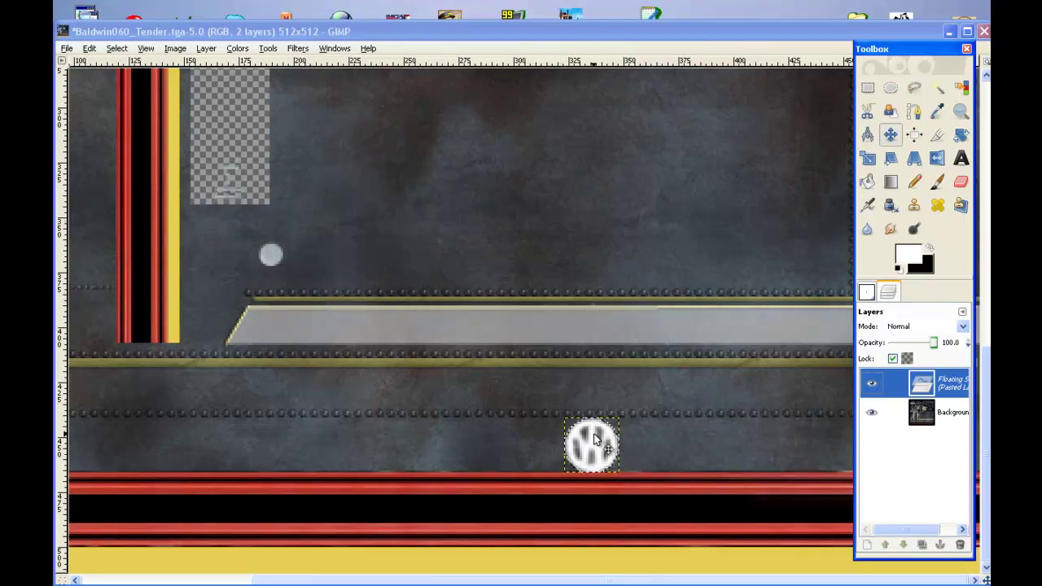
right_click(919, 382)
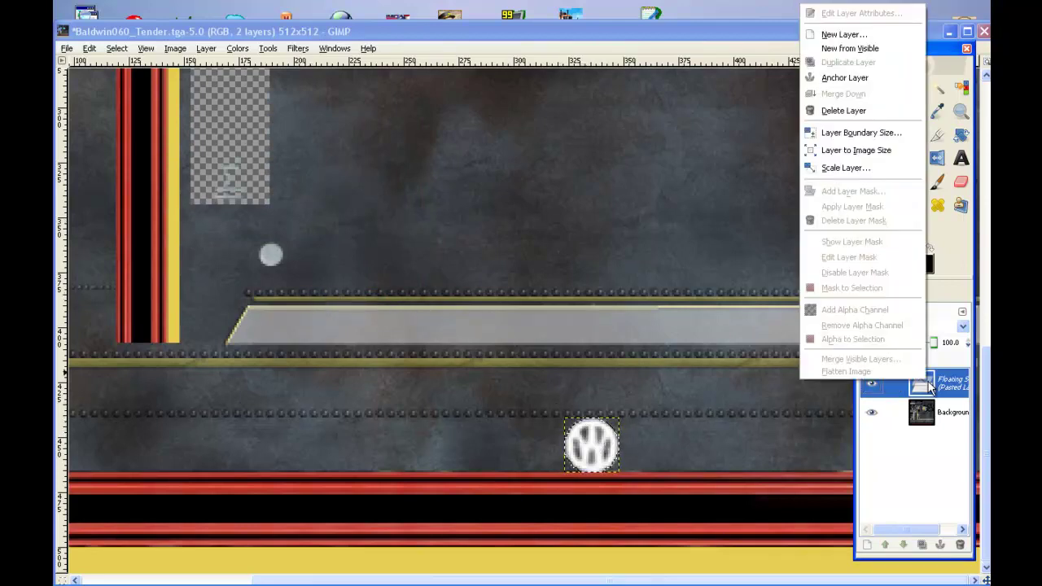
click(845, 167)
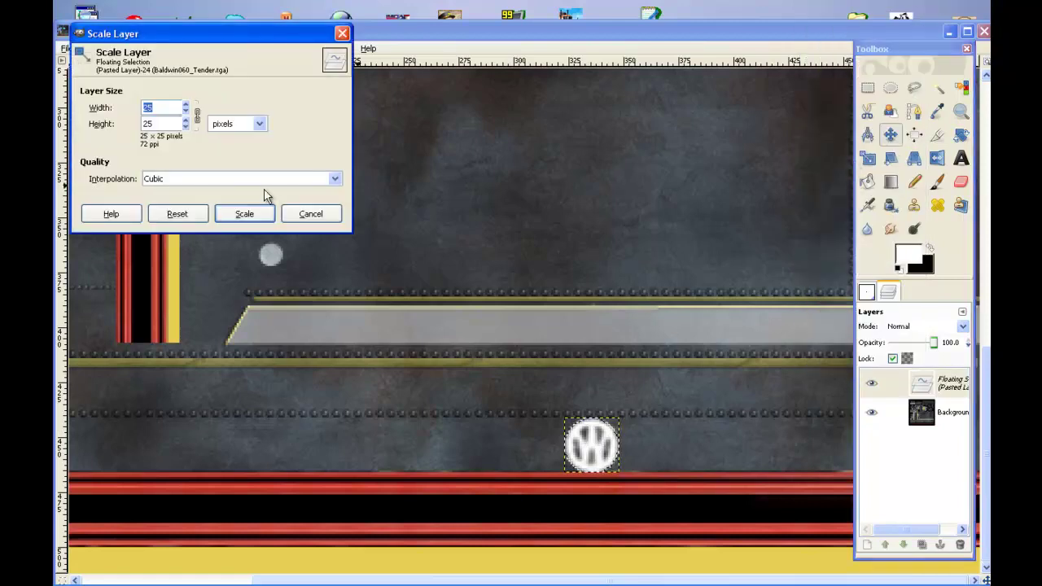
text(23)
click(243, 214)
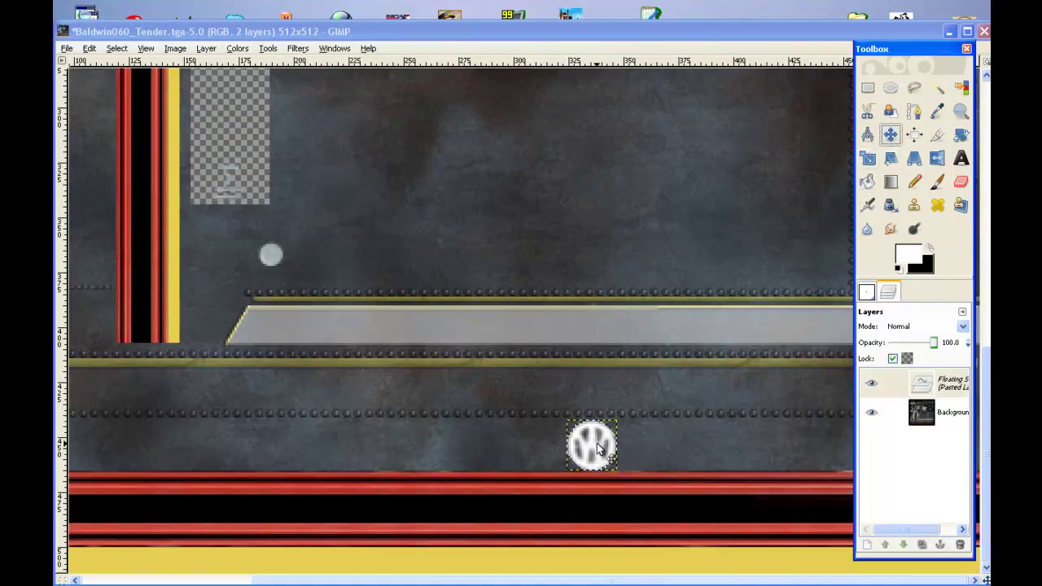
Nudge the W emblem slightly right and down, then anchor it onto the Background
drag(594, 442, 599, 444)
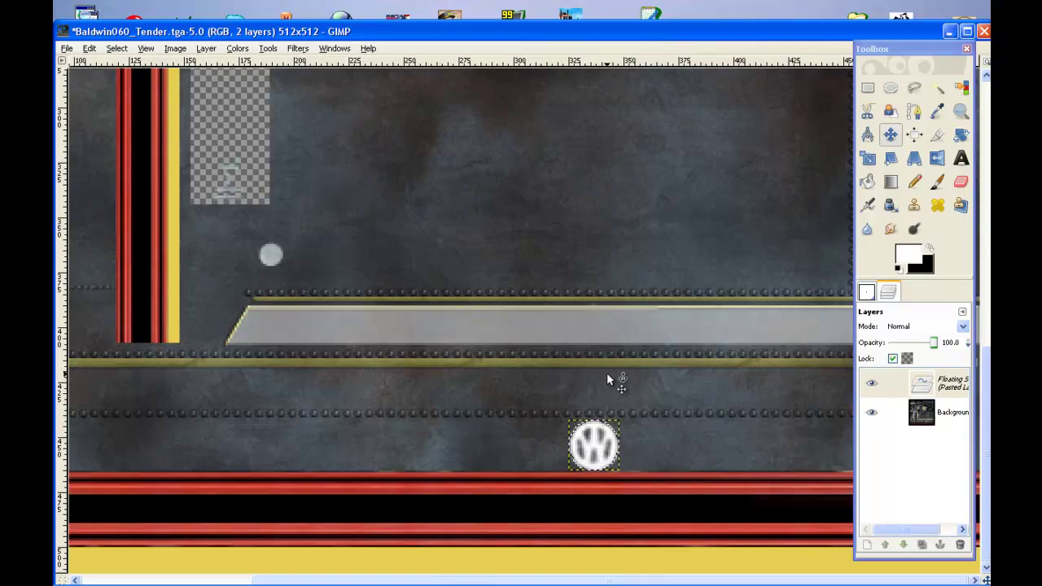
scroll(537, 394, up, 3)
scroll(537, 393, up, 9)
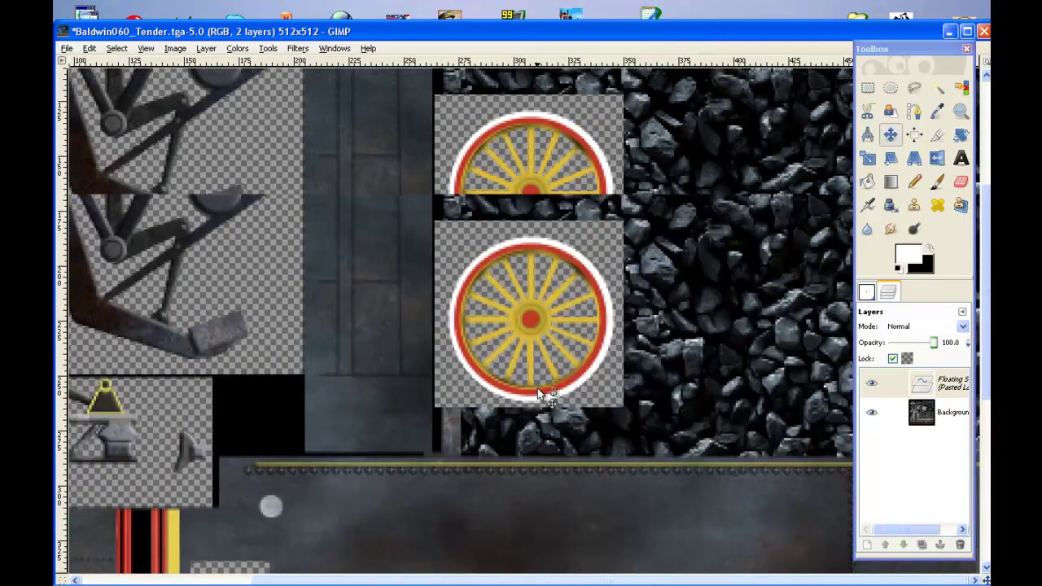
scroll(537, 394, down, 12)
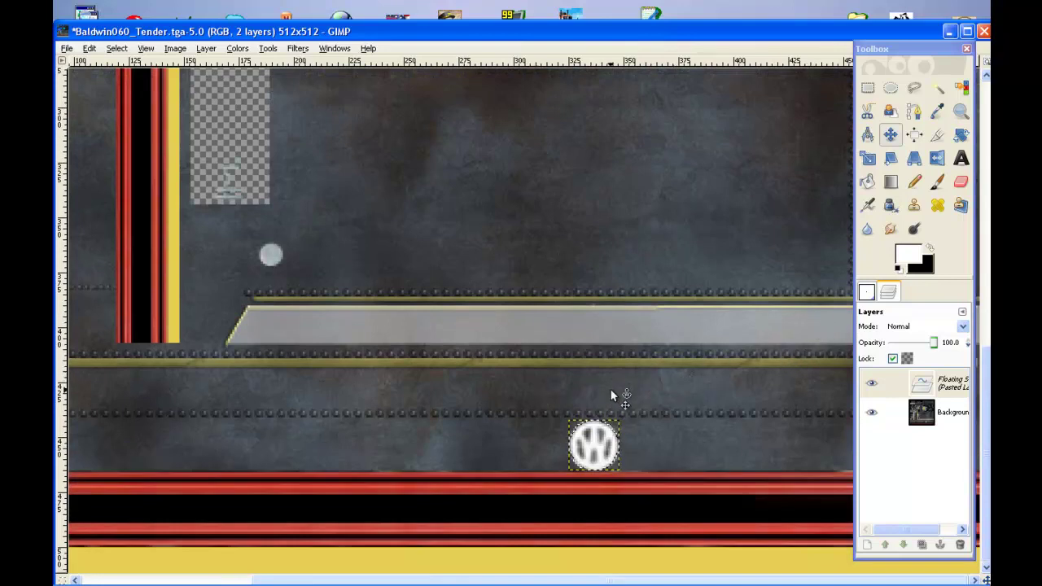
right_click(936, 383)
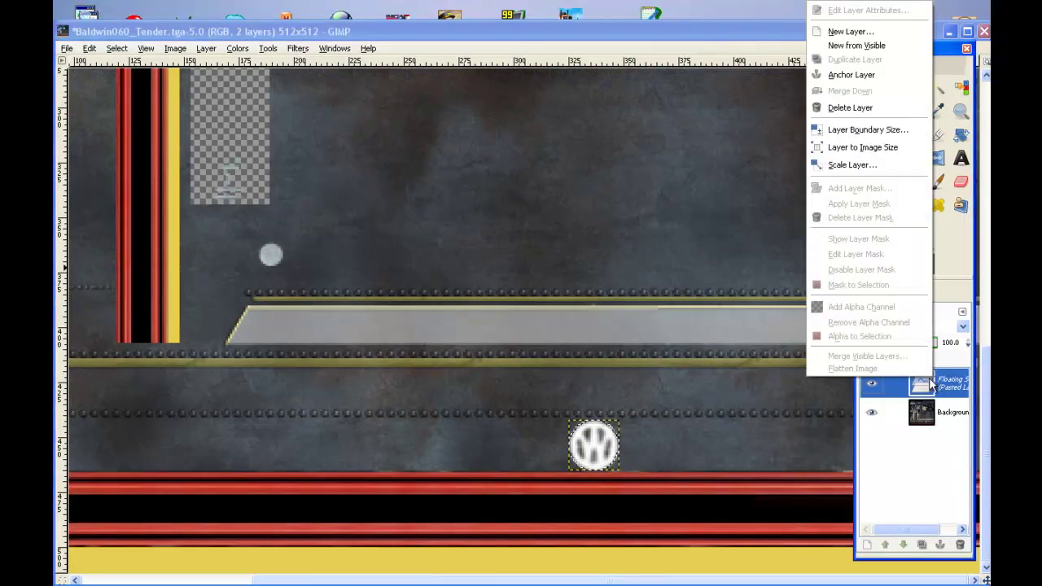
click(846, 75)
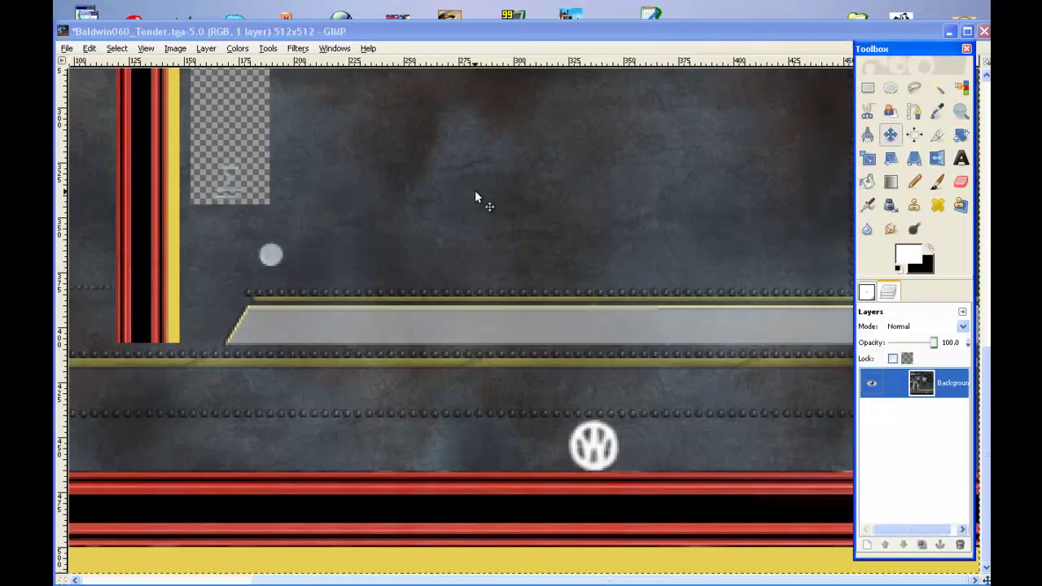
scroll(486, 273, up, 5)
scroll(485, 267, up, 7)
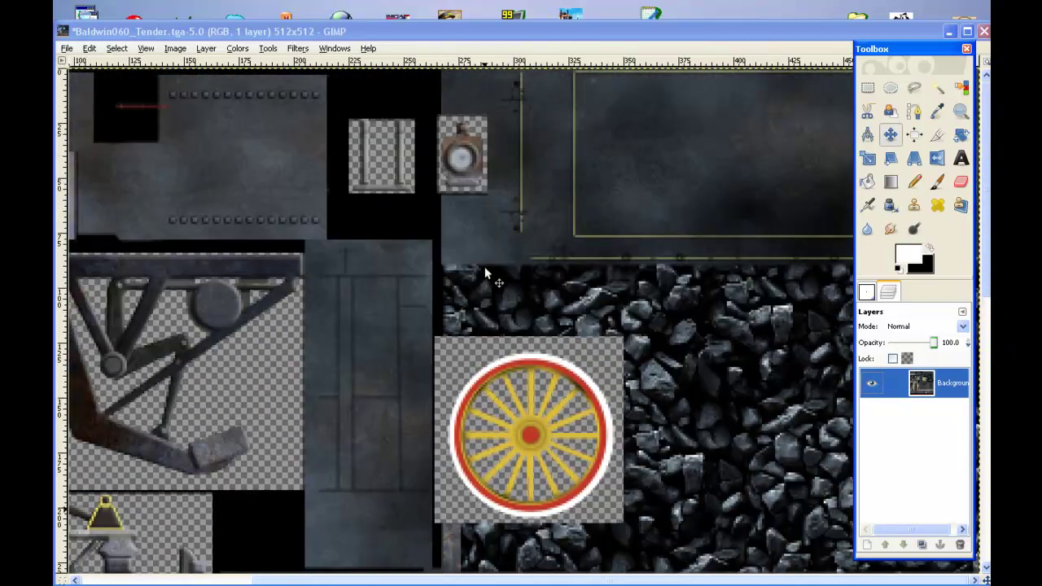
Save as Baldwin060_Tender_OM.tga in TrainSkin, accepting the default TGA options
click(67, 48)
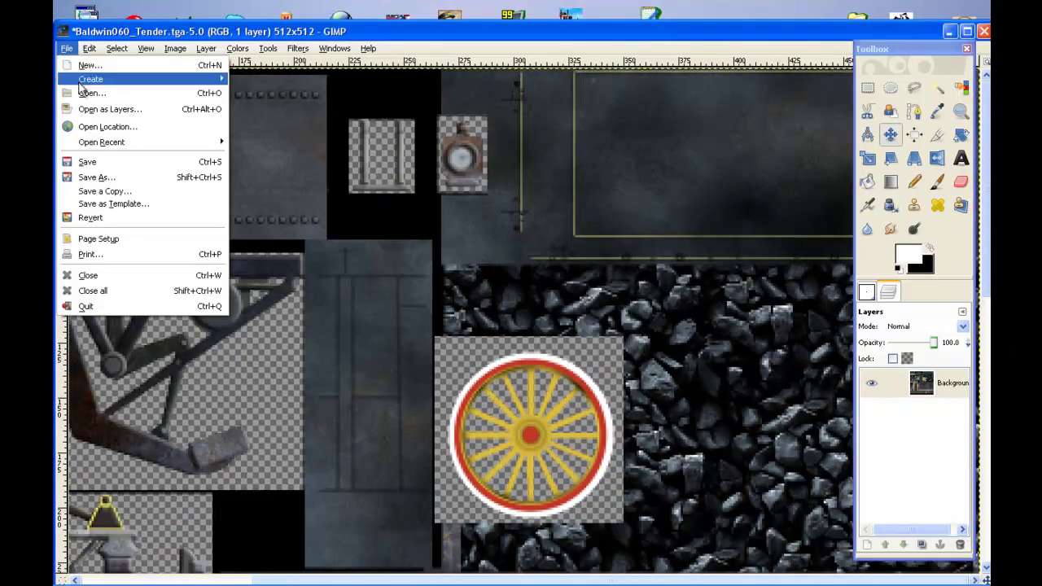
click(84, 177)
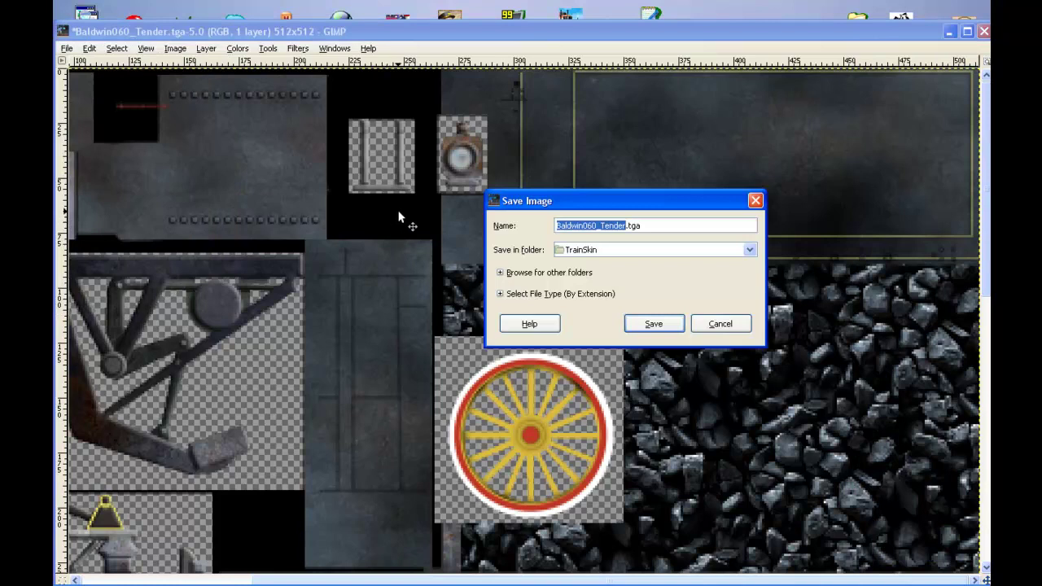
key(Right)
text(_)
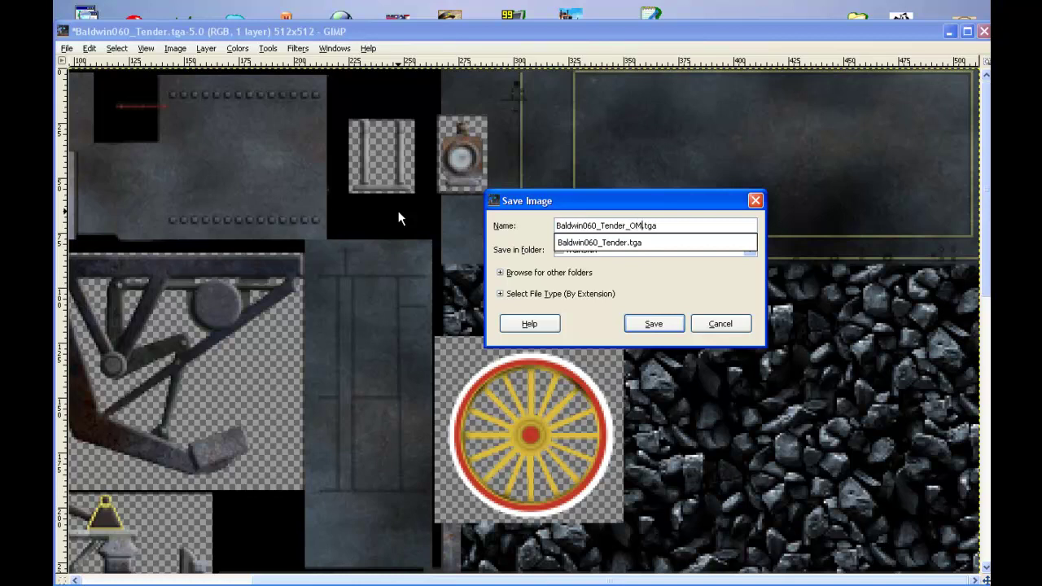
click(654, 323)
click(654, 325)
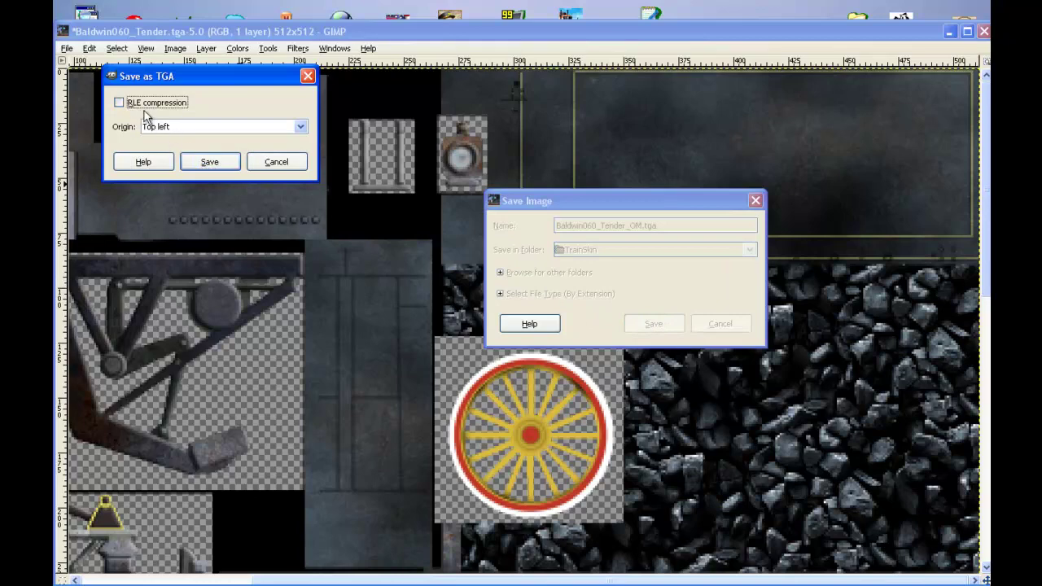
click(215, 162)
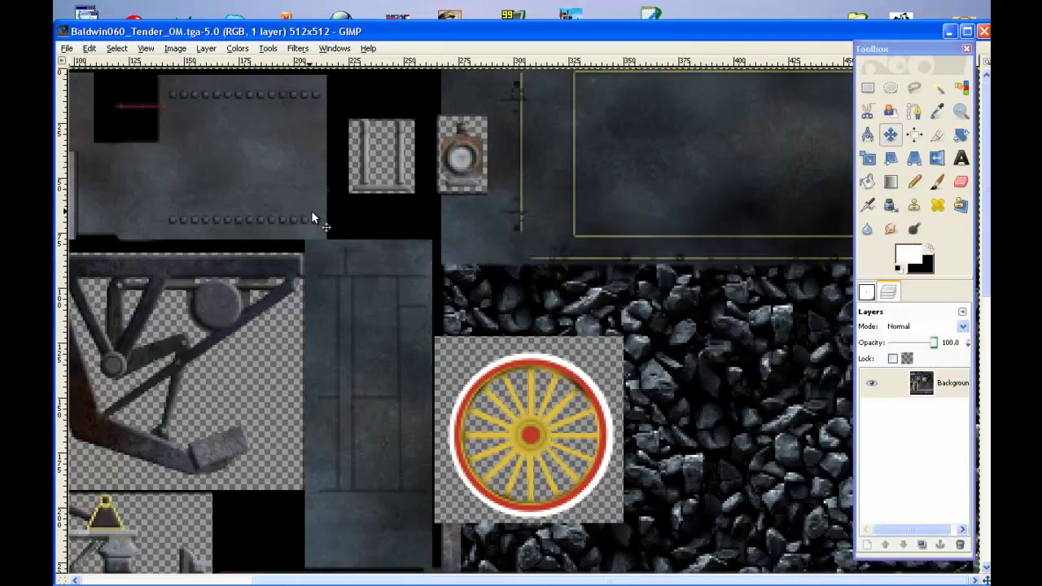
Close the tender image, move the Toolbox aside, minimize GIMP and scroll toward TrainSkin.exe
click(983, 31)
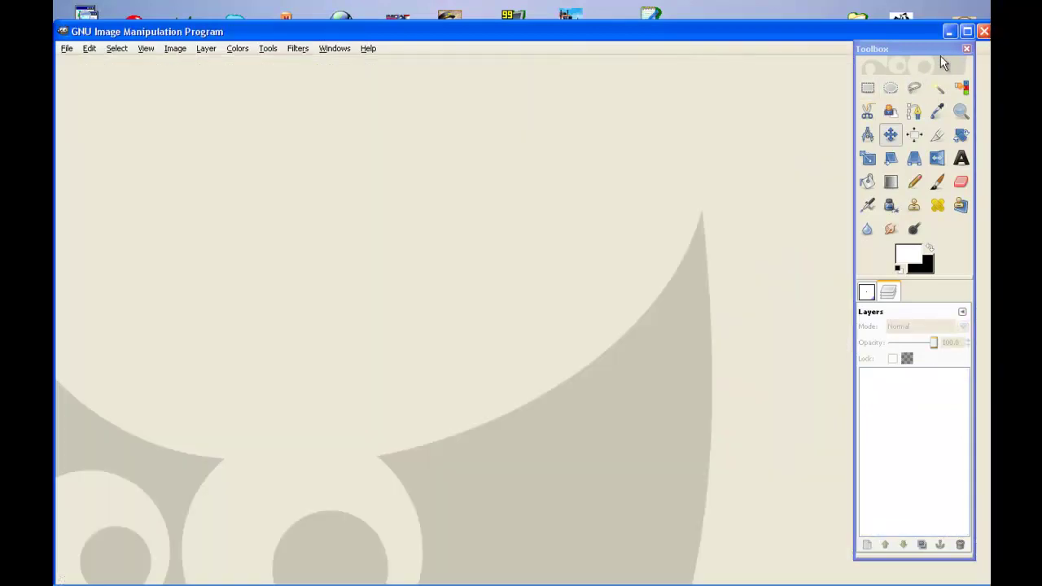
drag(880, 51, 947, 286)
click(947, 32)
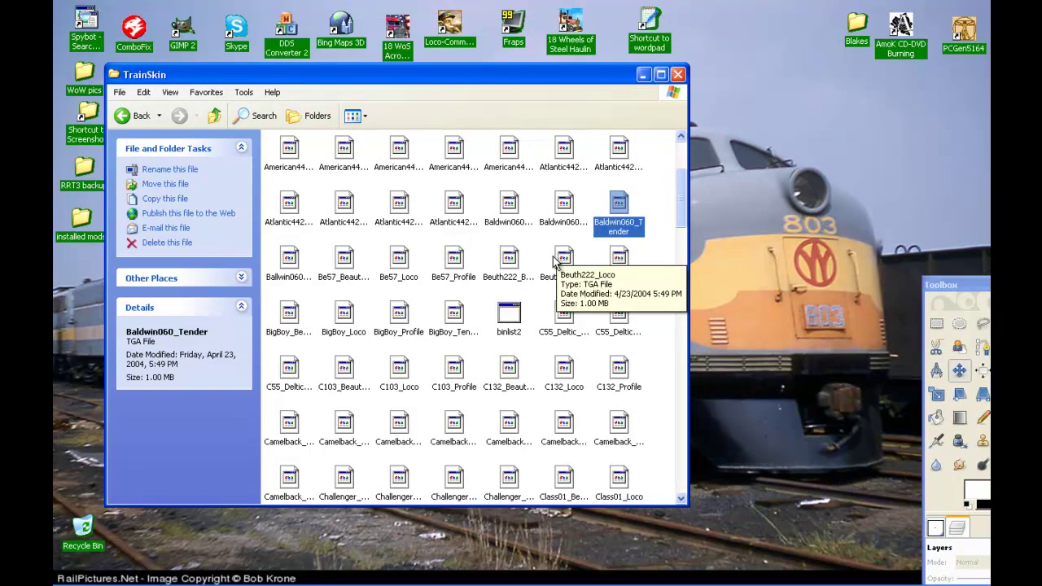
scroll(541, 269, down, 15)
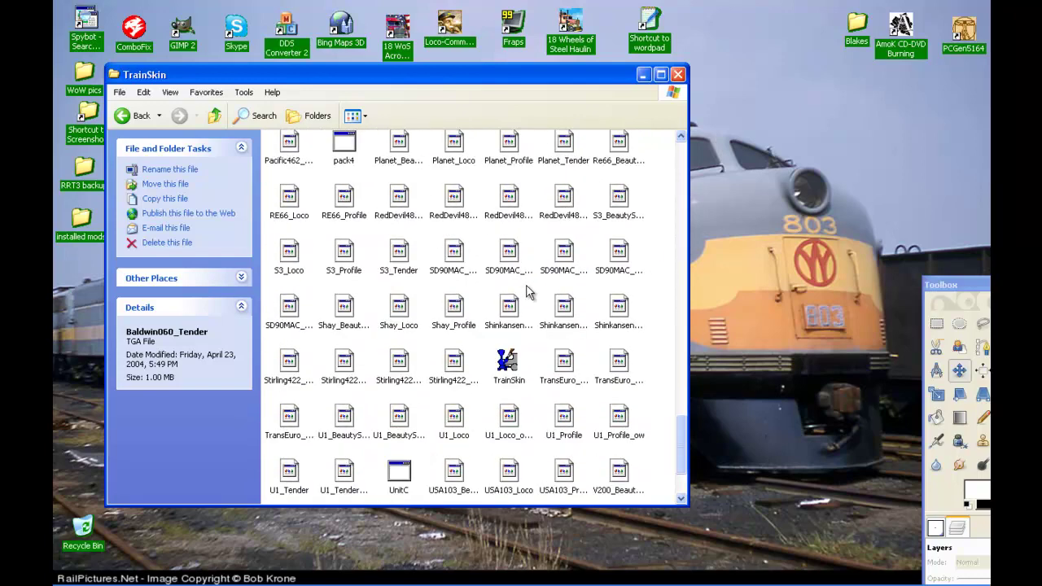
In TrainSkin, choose Baldwin 0-6-0 with Baldwin060_Loco_OM.tga and Baldwin060_Tender_OM.tga as skins
double_click(504, 371)
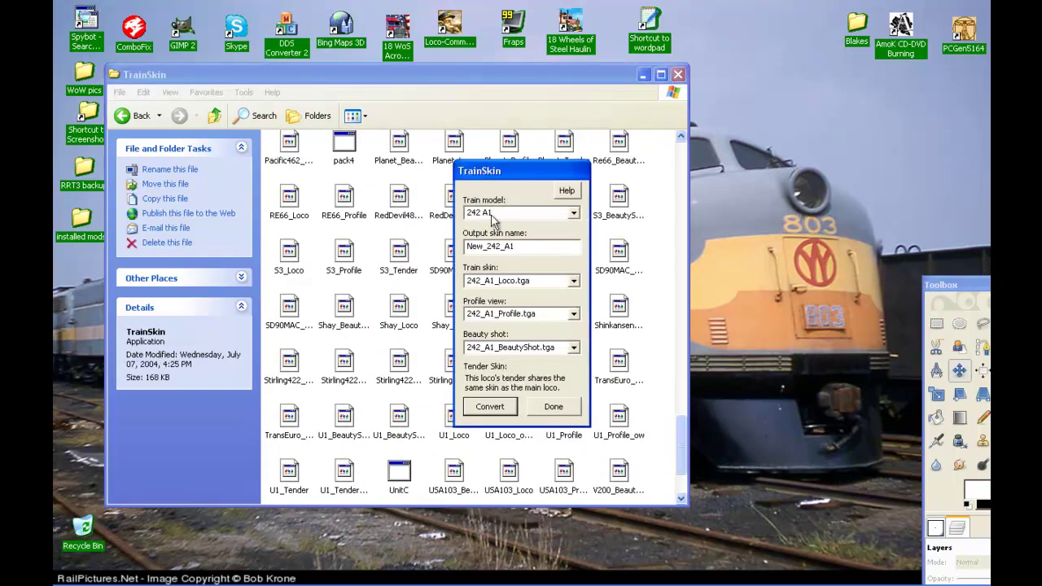
click(573, 214)
scroll(525, 248, down, 2)
click(493, 265)
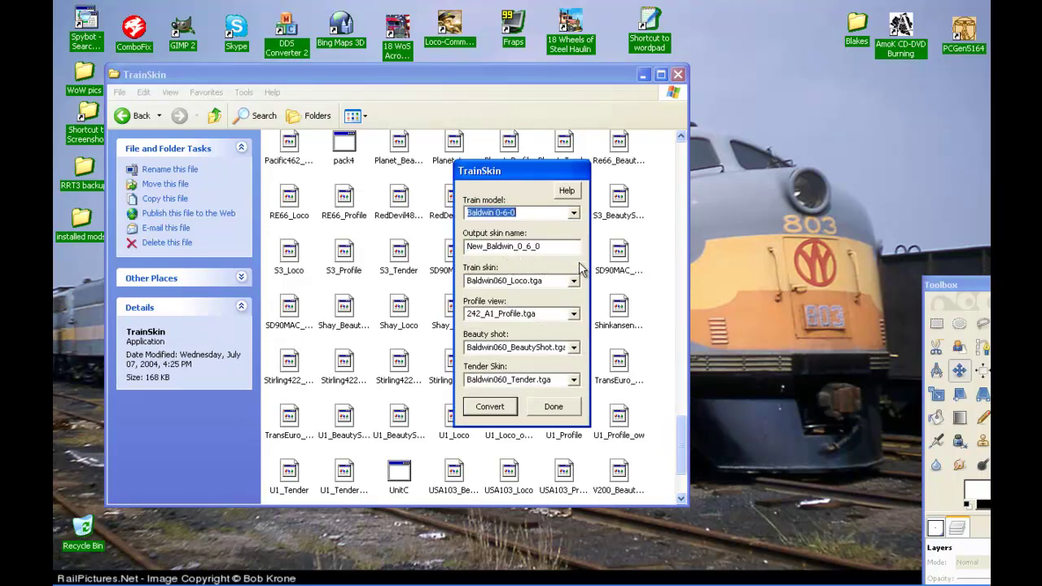
click(573, 280)
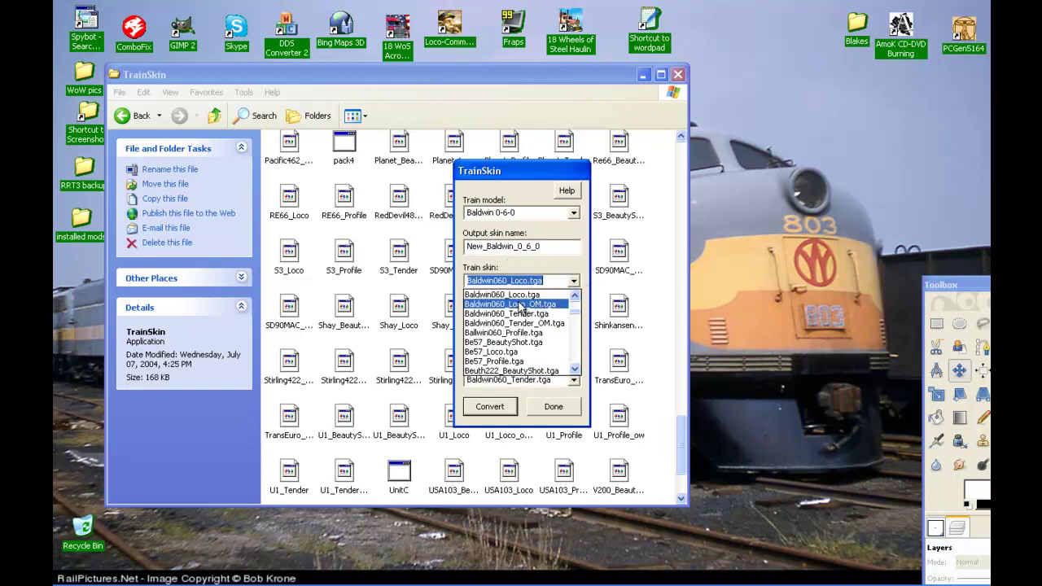
click(521, 304)
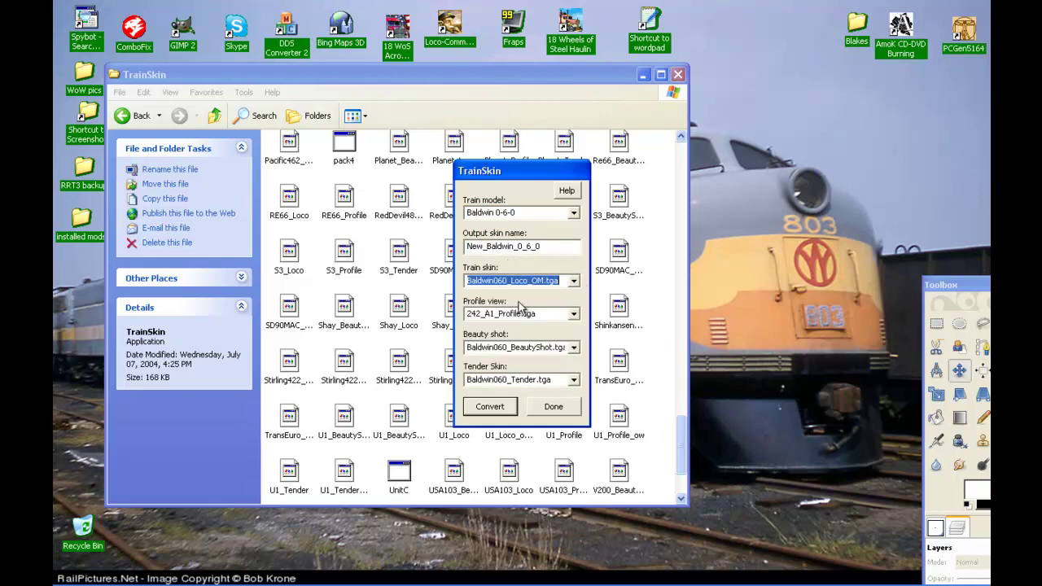
click(574, 381)
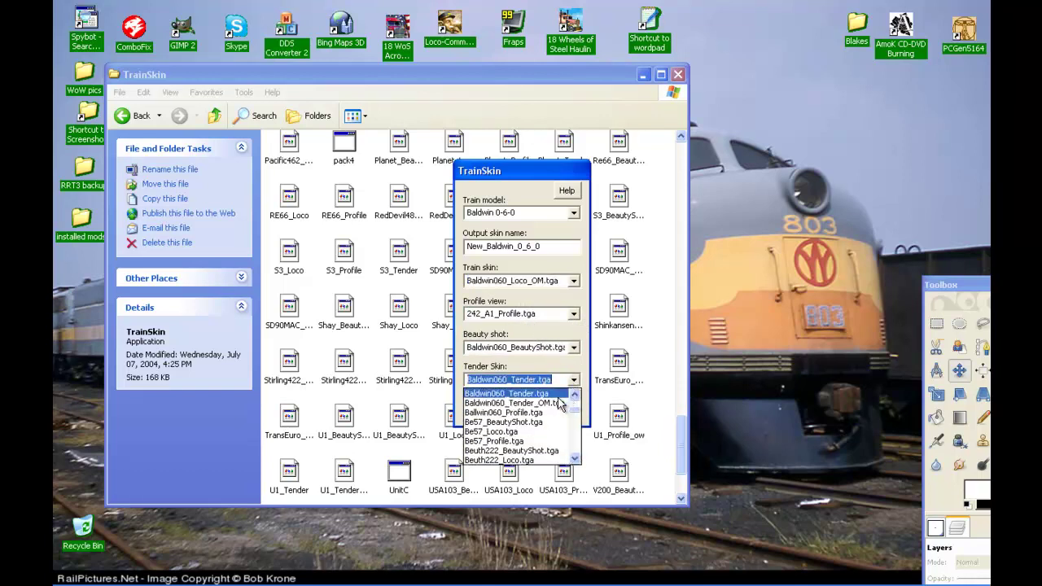
click(553, 404)
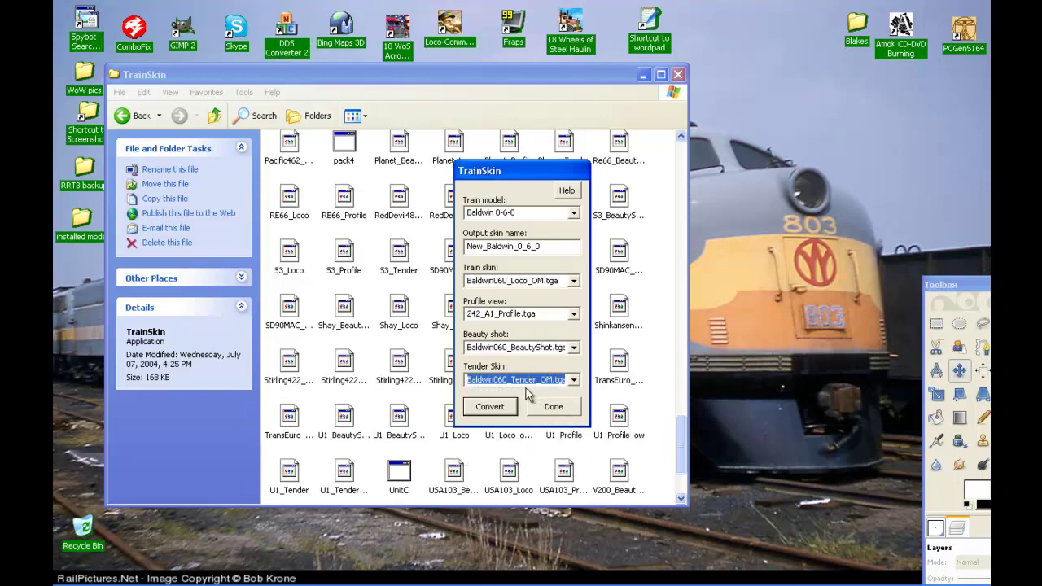
Convert the textures into the New_Baldwin_0_6_0 game skin and close TrainSkin
click(480, 409)
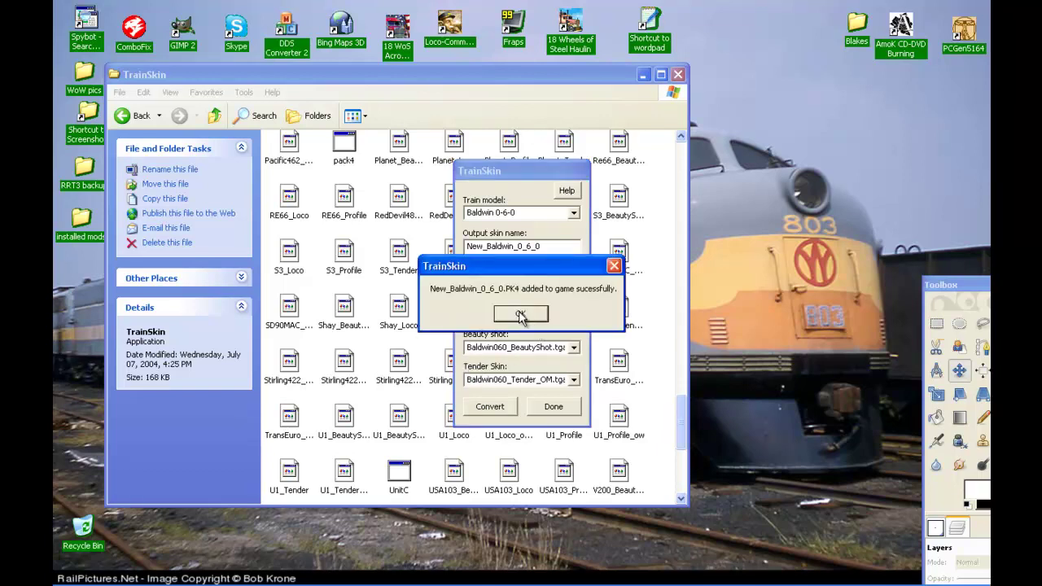
click(520, 314)
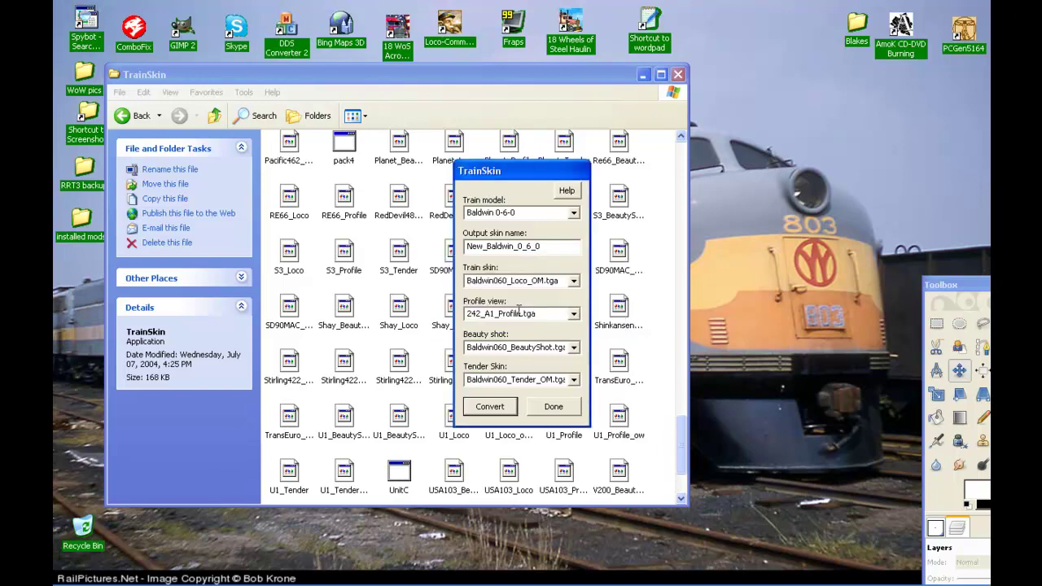
click(551, 407)
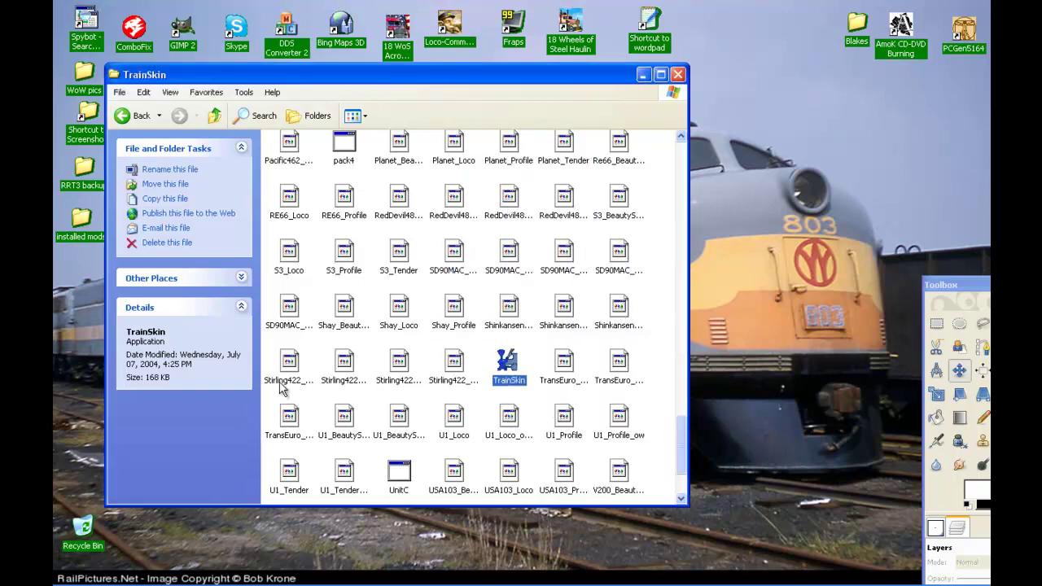
Back in Railroad Tycoon 3, route the new Baldwin 0-6-0 from Bay Side to Vineland
key(alt+Tab)
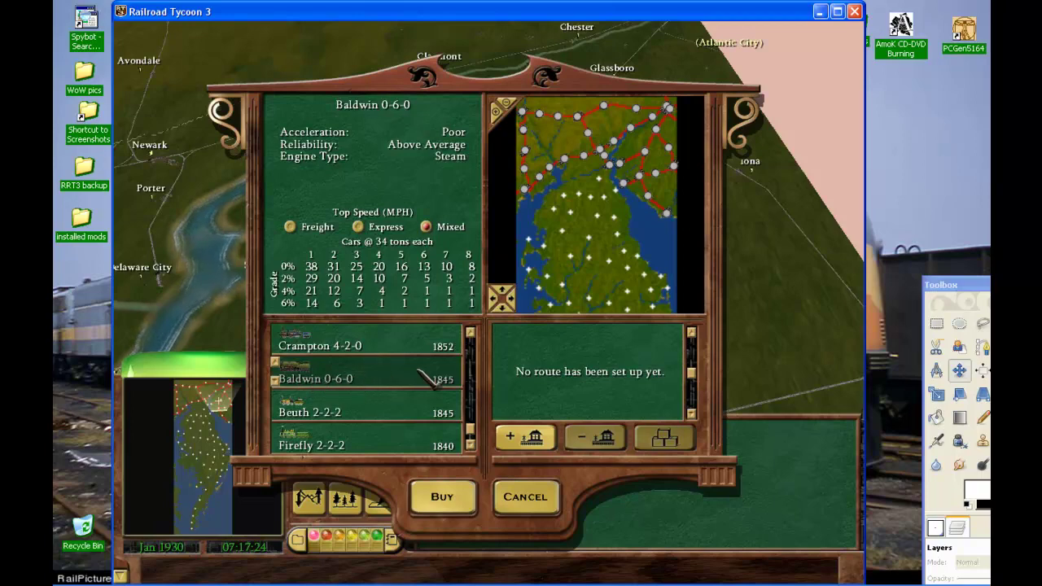
click(623, 183)
click(673, 166)
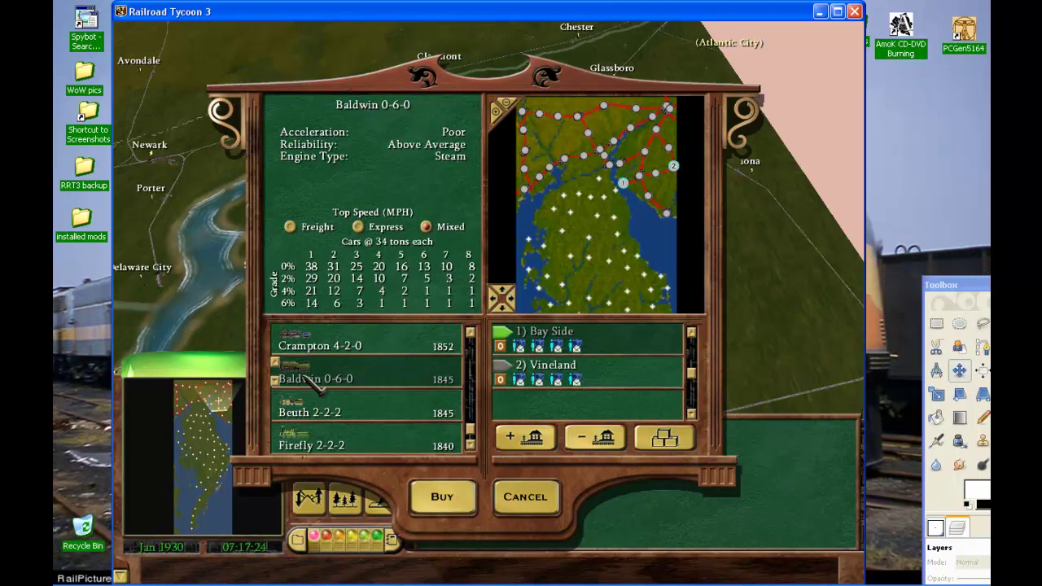
Buy the Baldwin 0-6-0, lock the camera on it at normal speed, and zoom in
click(442, 497)
click(721, 257)
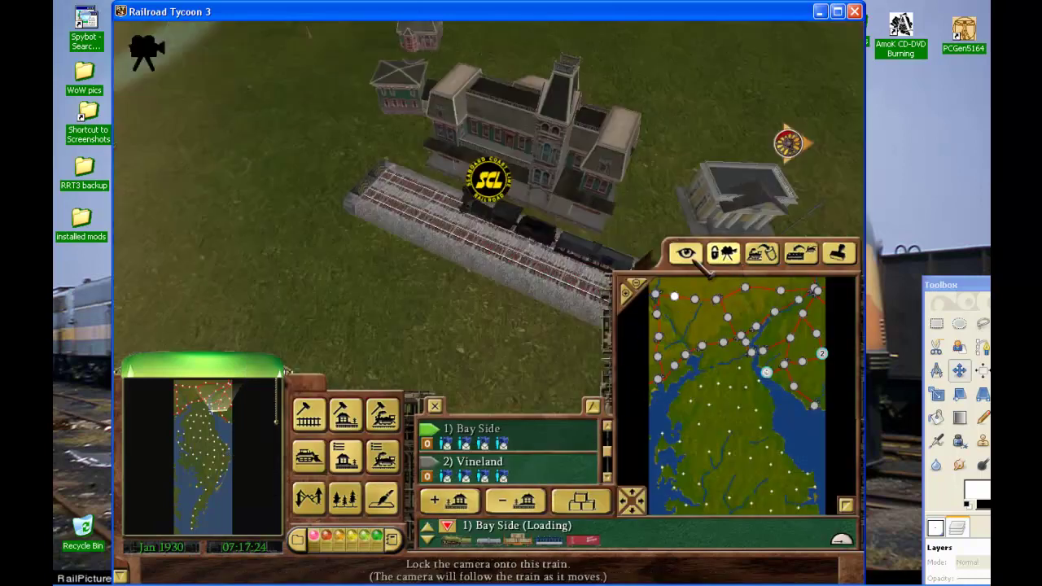
key(minus)
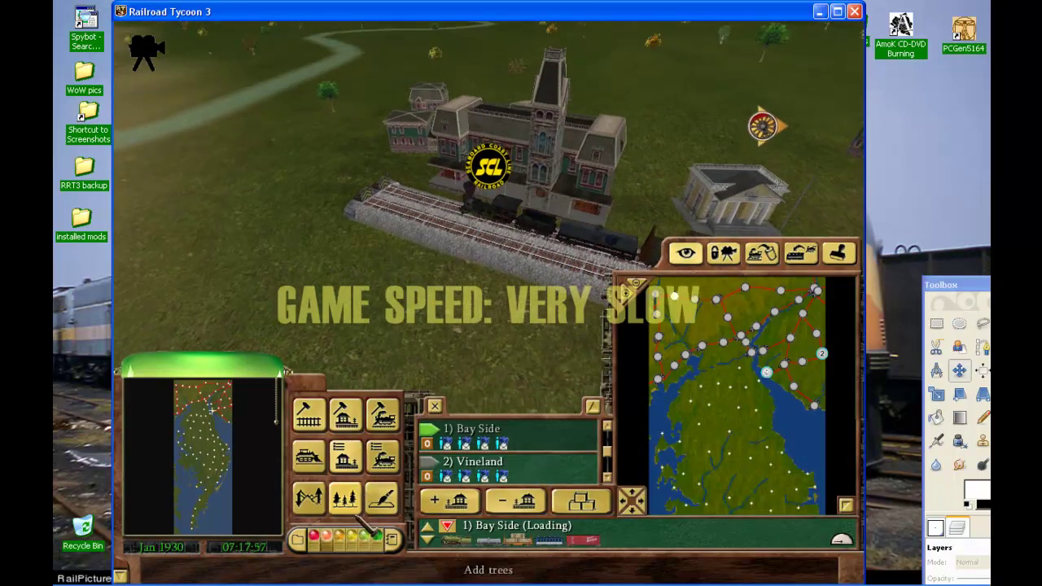
click(359, 536)
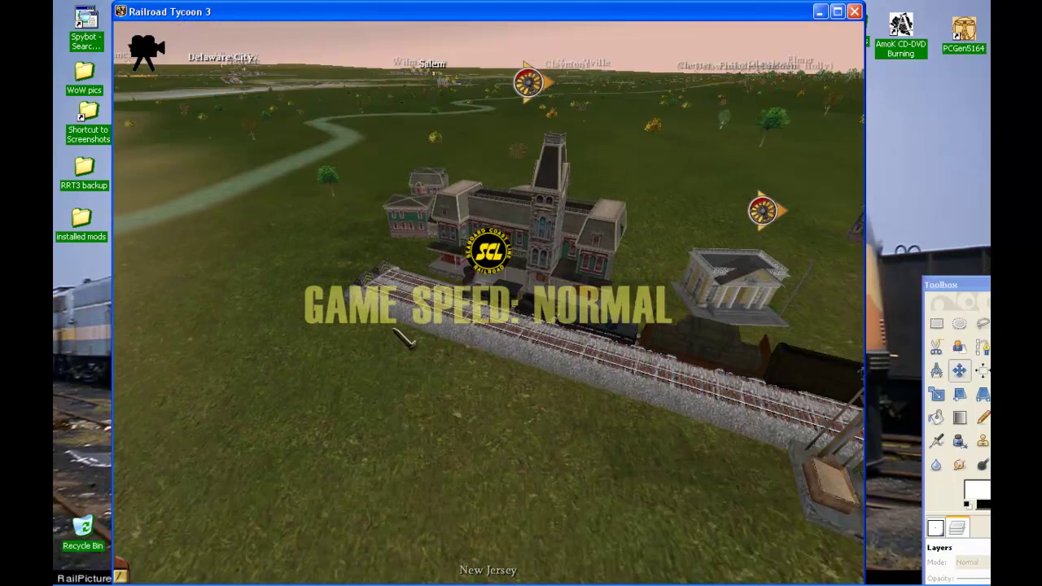
scroll(405, 339, up, 5)
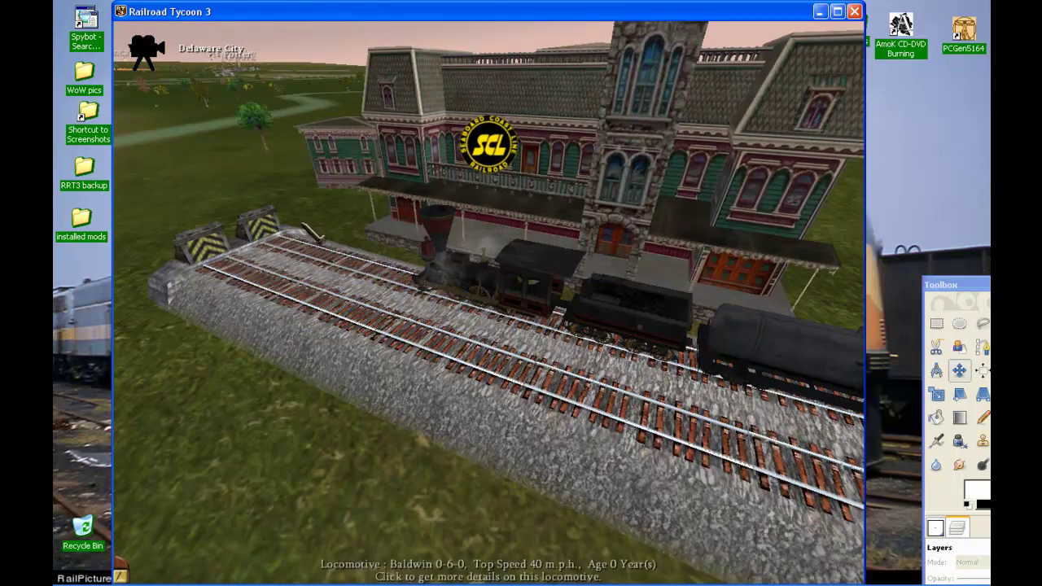
scroll(359, 318, down, 3)
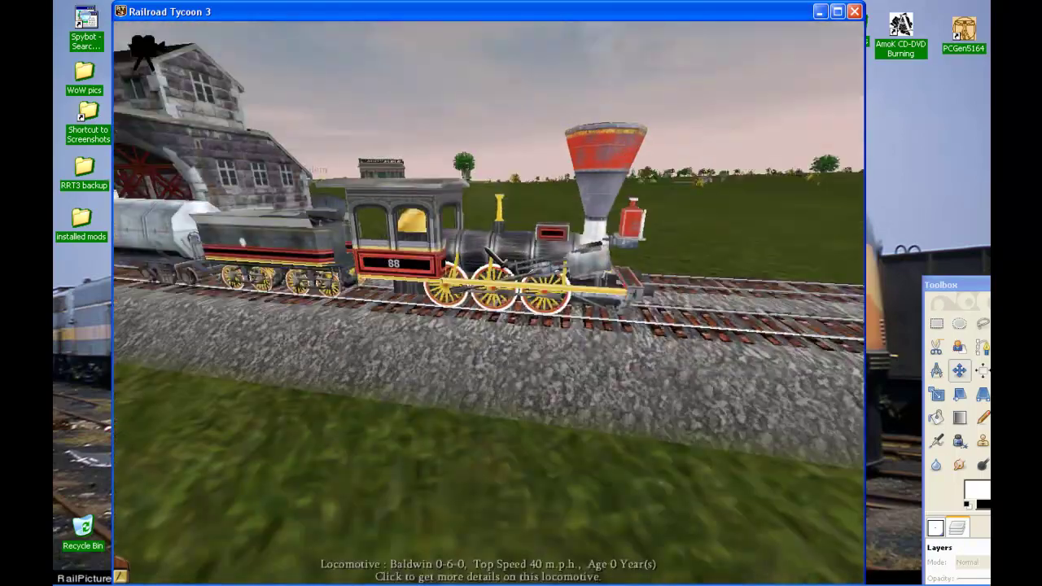
Pause the game to view the Baldwin's front with the W emblem on its smokebox
key(p)
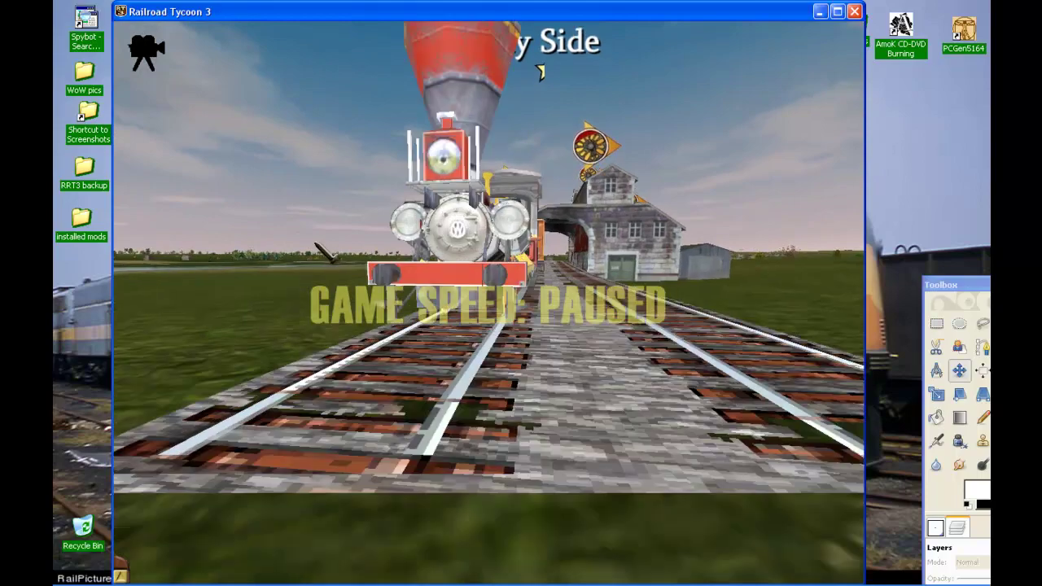